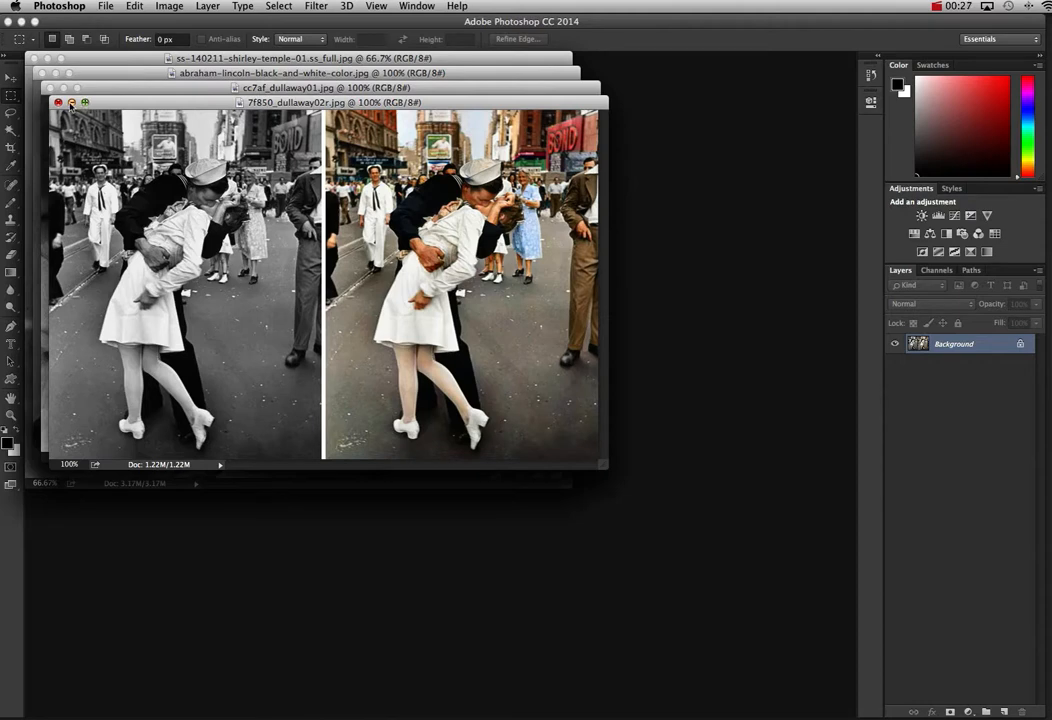
Step: Close the colorization example images, then reposition and enlarge the window of the black-and-white girl portrait
click(59, 103)
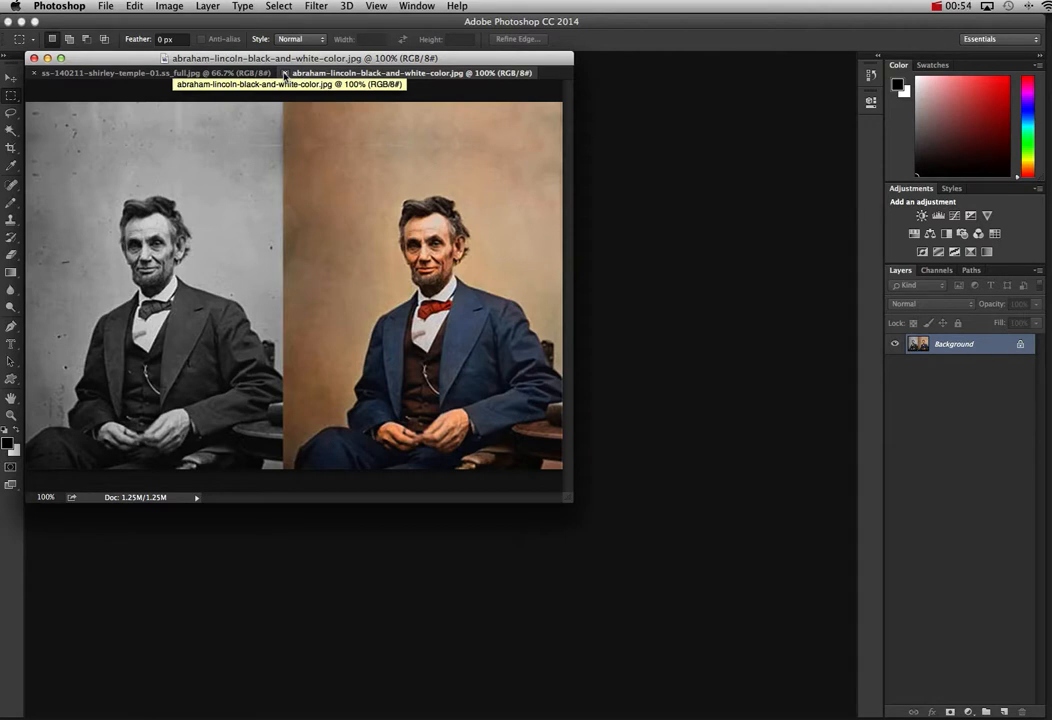
click(285, 74)
drag(211, 58, 269, 82)
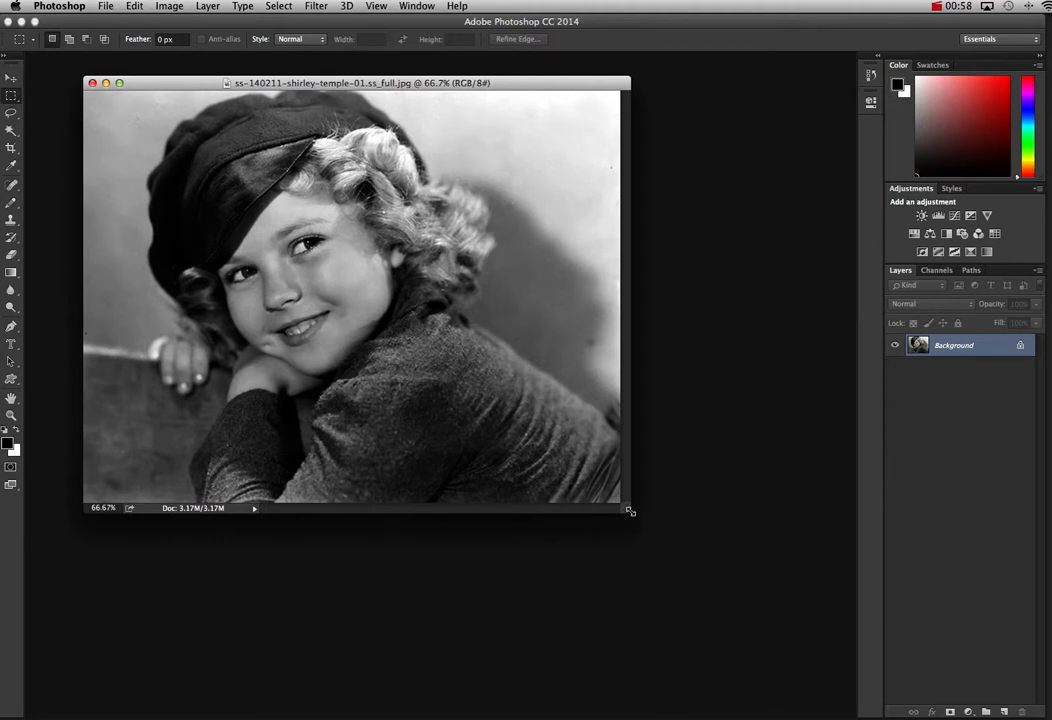
drag(630, 511, 721, 585)
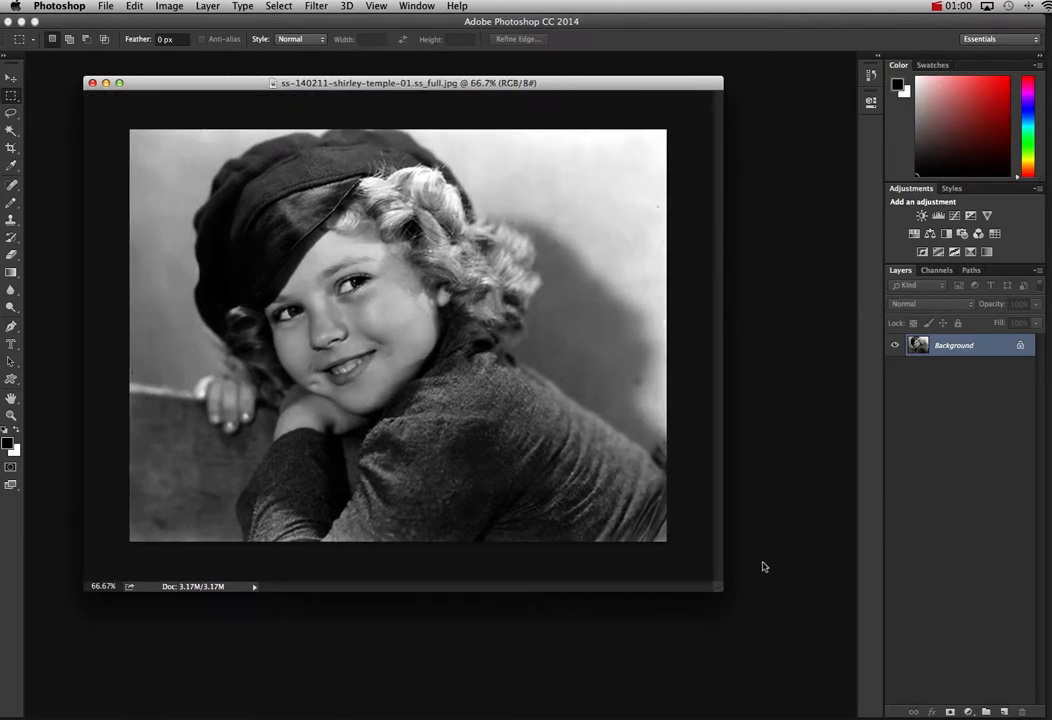
Step: Duplicate the Background layer as Background copy and hide the original Background layer
right_click(988, 348)
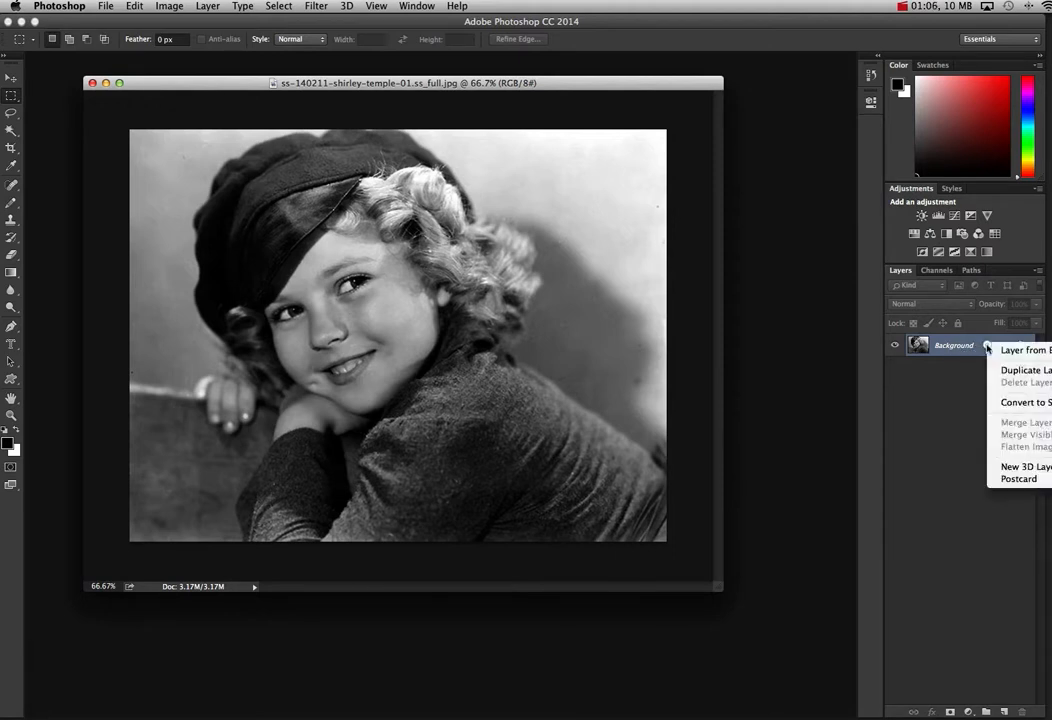
click(1000, 369)
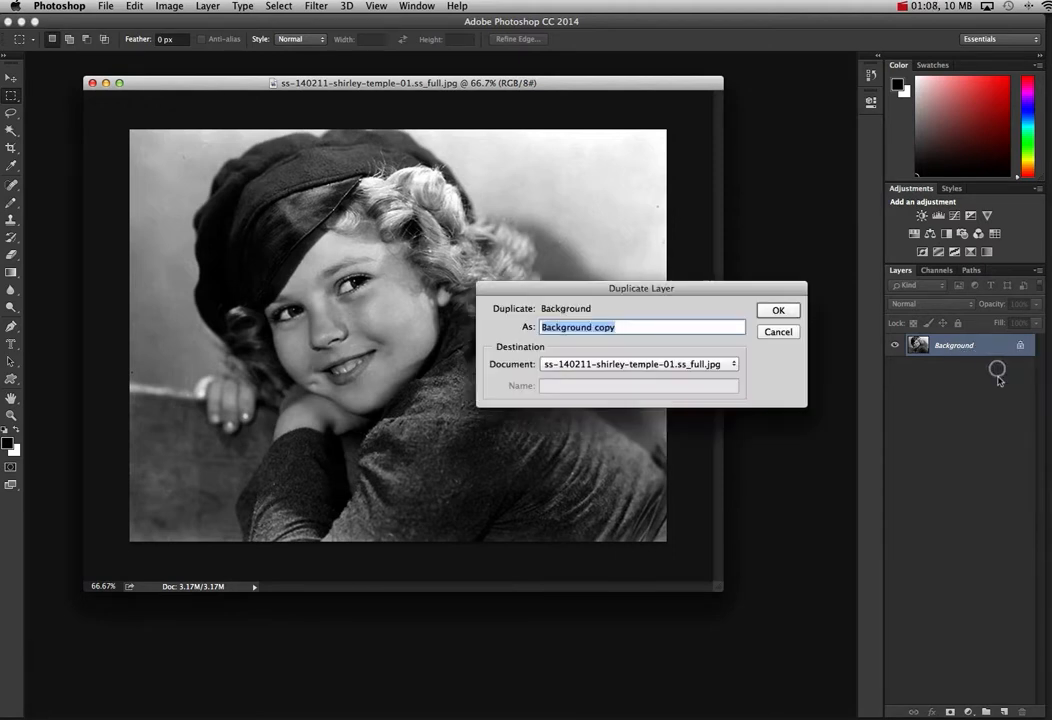
click(786, 310)
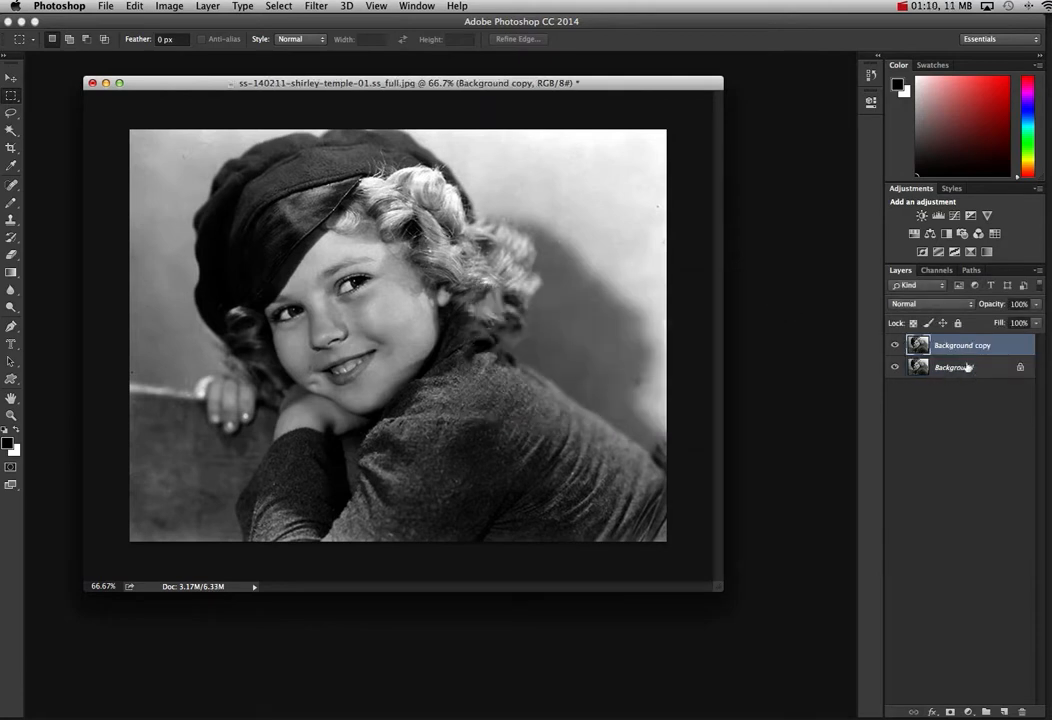
click(895, 368)
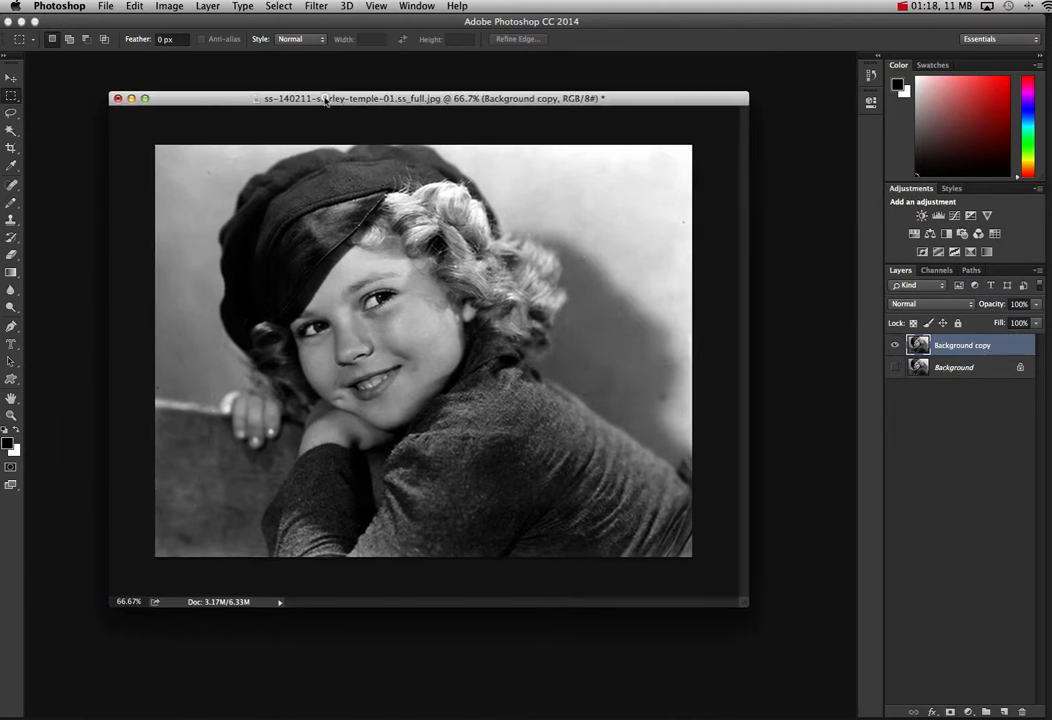
Step: Add a new empty layer above Background copy and activate the Lasso tool
click(1004, 712)
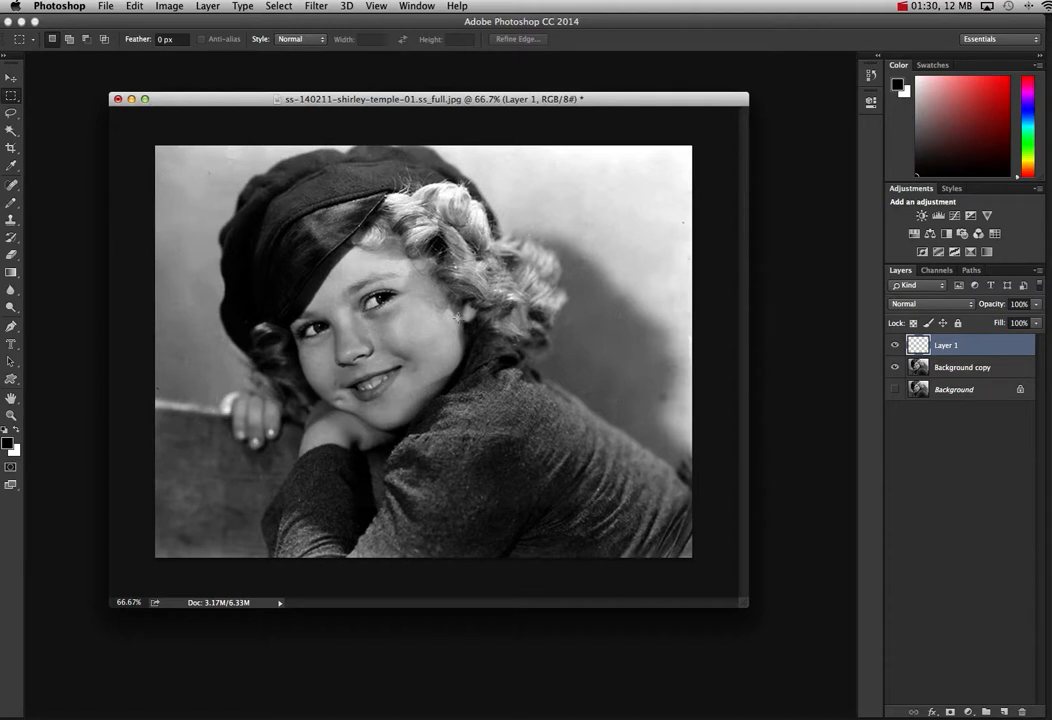
click(11, 114)
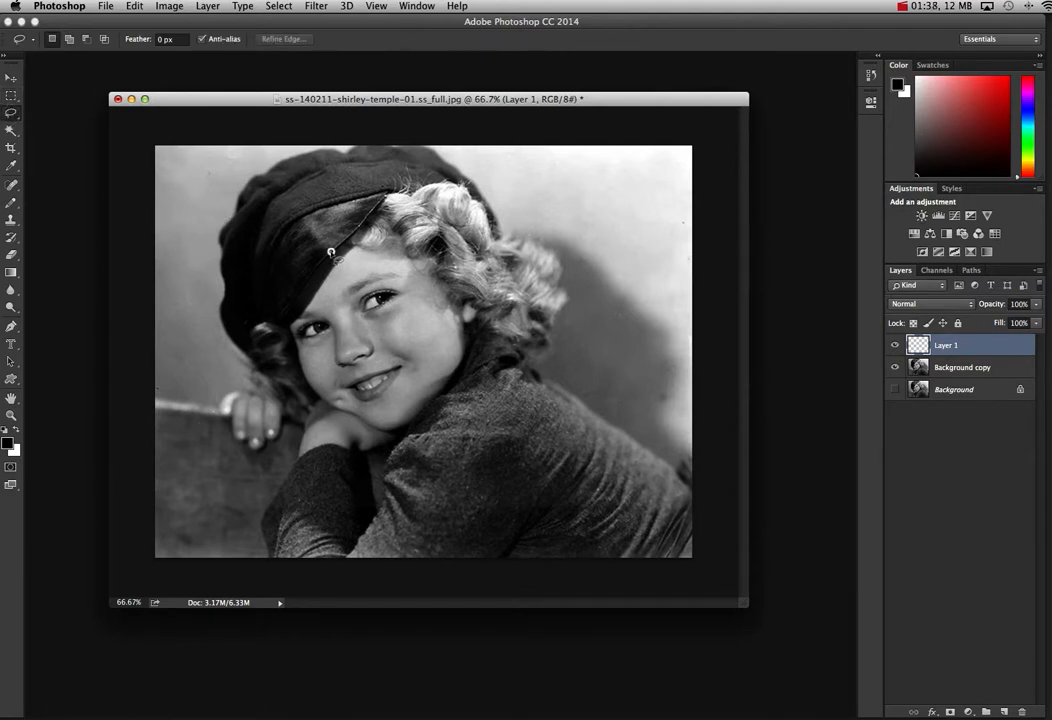
drag(354, 246, 348, 246)
click(379, 256)
mouse_move(379, 256)
mouse_down()
mouse_move(440, 265)
mouse_move(466, 321)
mouse_move(463, 371)
mouse_move(438, 398)
mouse_up()
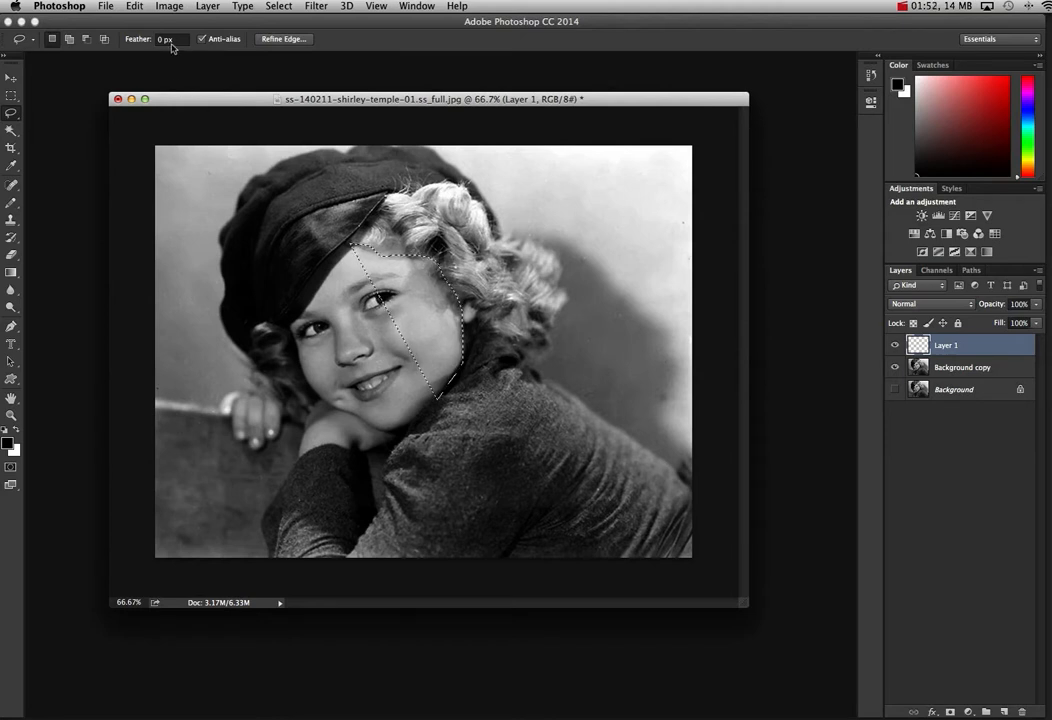
key(super+d)
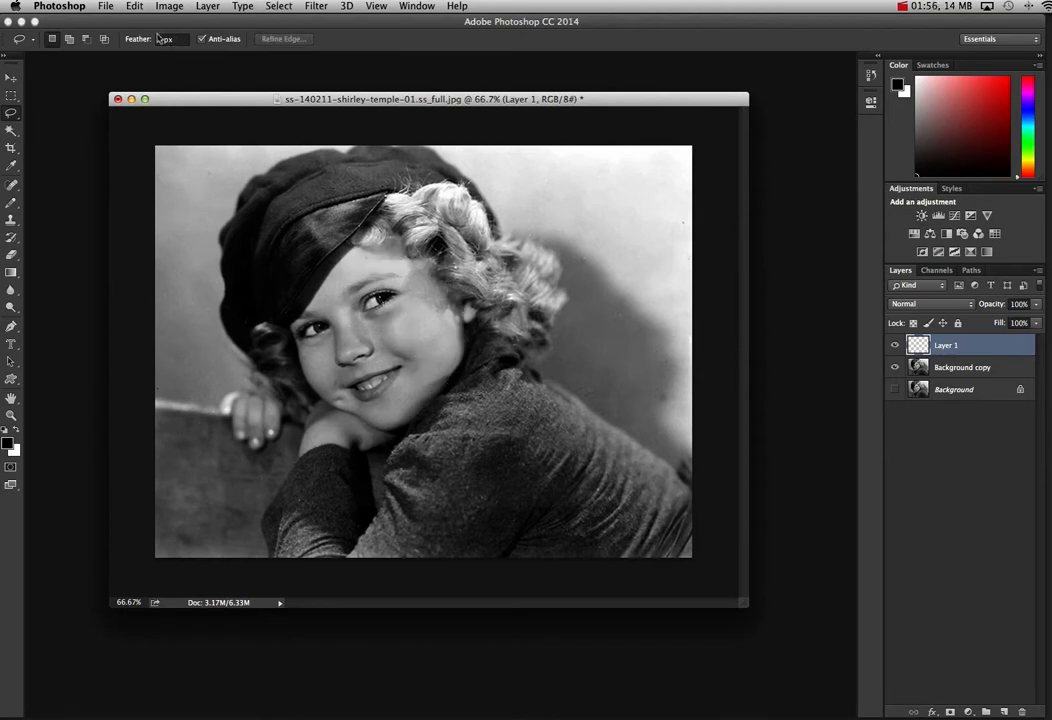
Step: Set the Lasso feather to 4 px and outline the girl's face together with the bare wrist under her chin
click(156, 39)
text(4)
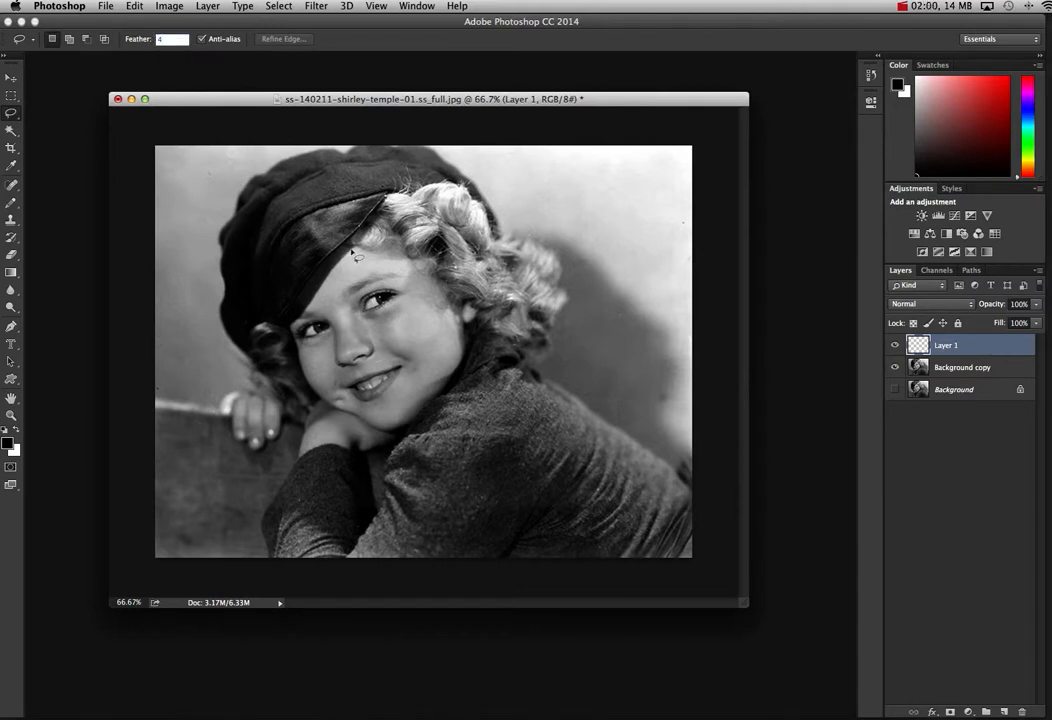
key(Return)
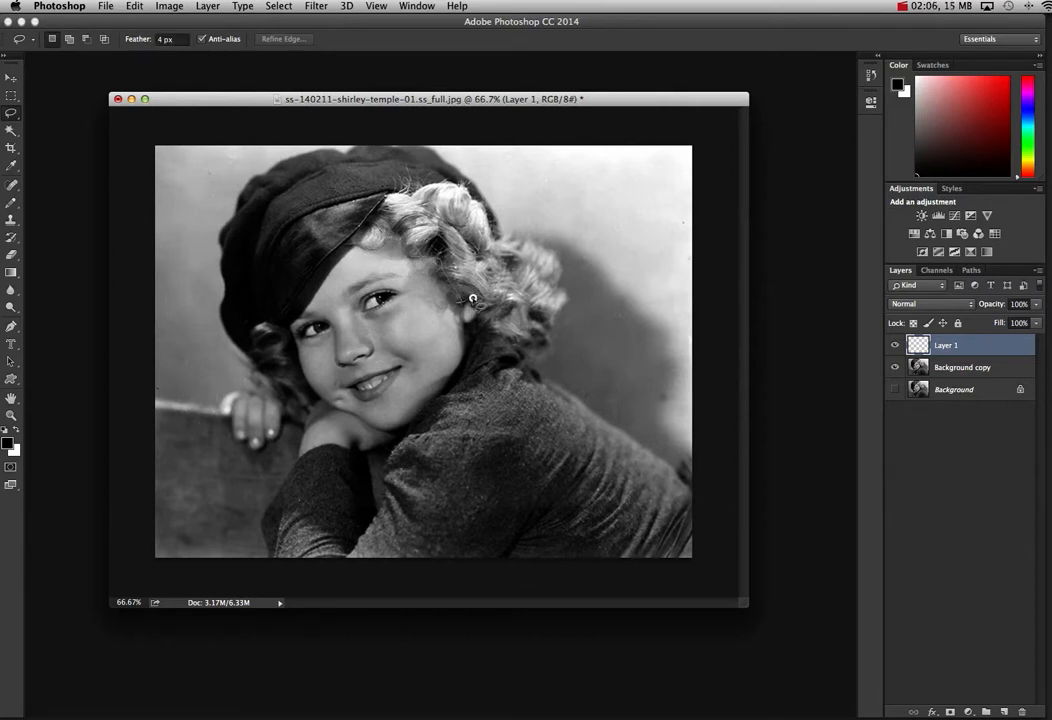
mouse_move(472, 334)
mouse_down()
mouse_move(386, 454)
mouse_move(353, 458)
mouse_move(333, 444)
mouse_move(298, 460)
mouse_move(301, 423)
mouse_move(319, 398)
mouse_move(290, 326)
mouse_move(300, 292)
mouse_move(346, 241)
mouse_up()
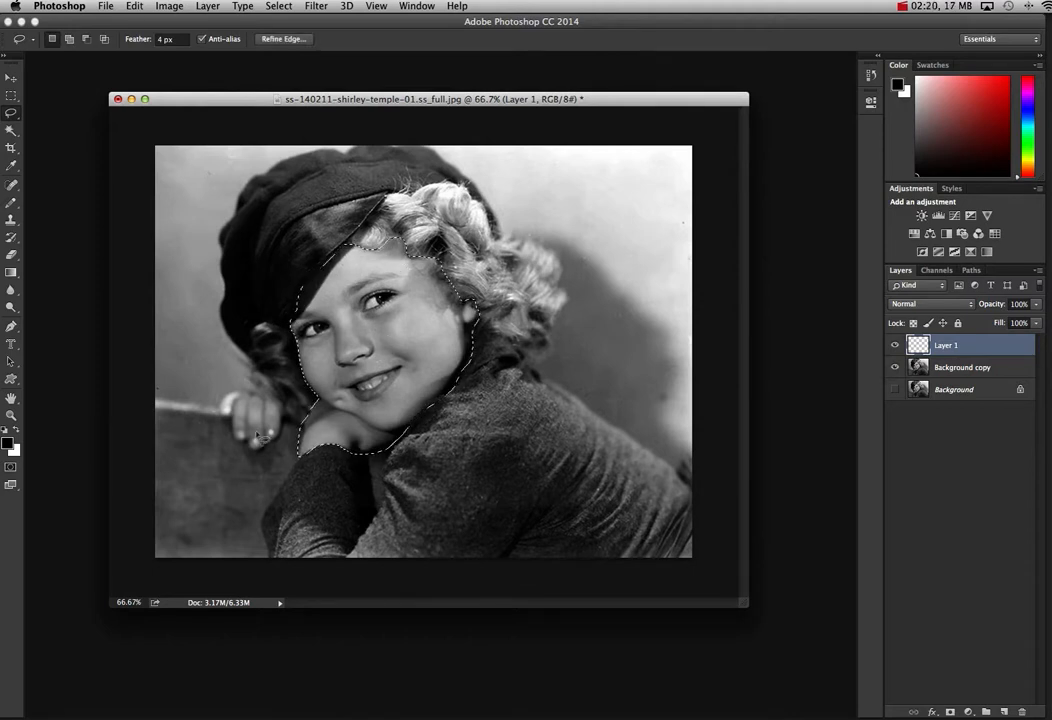
Step: Trim the selection along the sleeve, jaw and neck, and add the fingers on the ledge to it
key(shift)
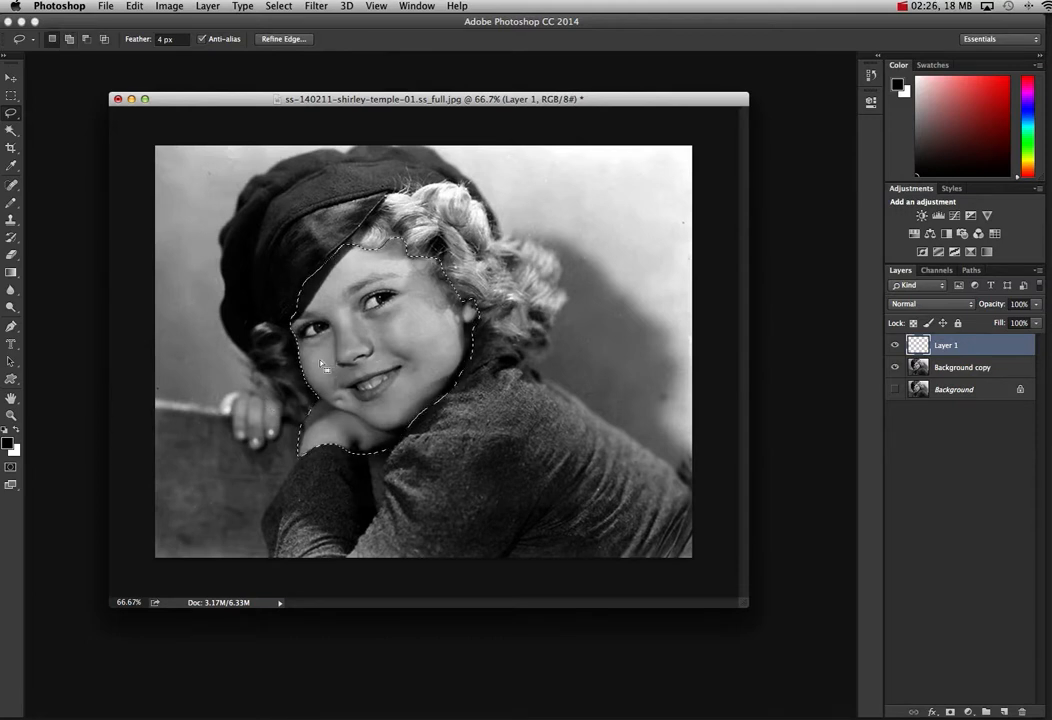
key(alt)
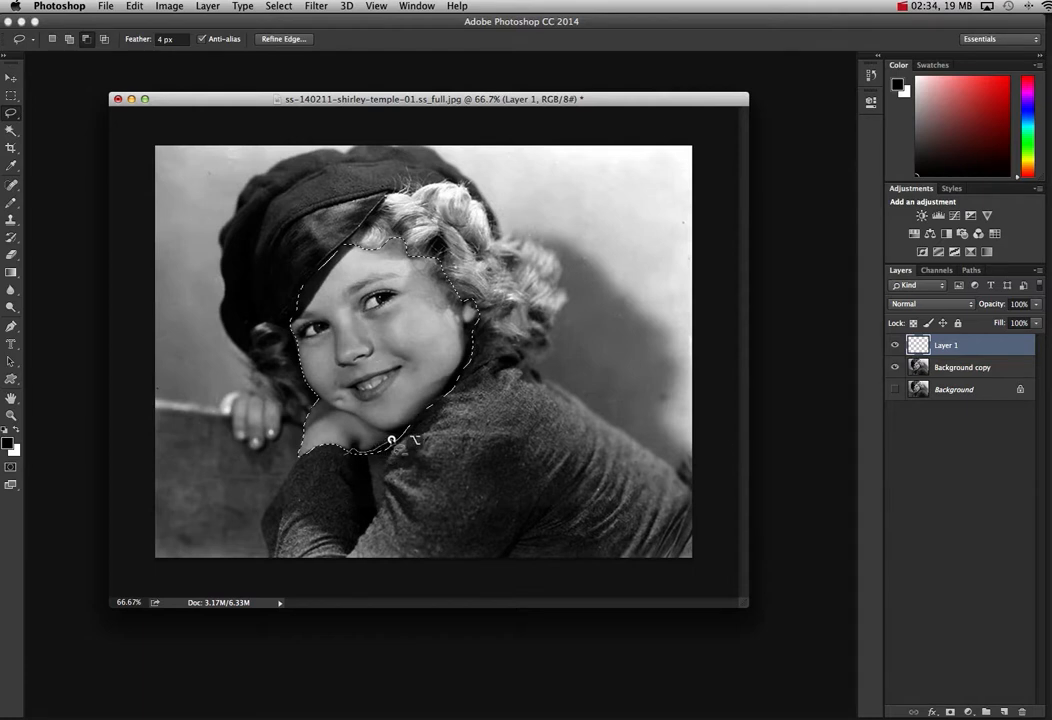
drag(365, 475, 353, 472)
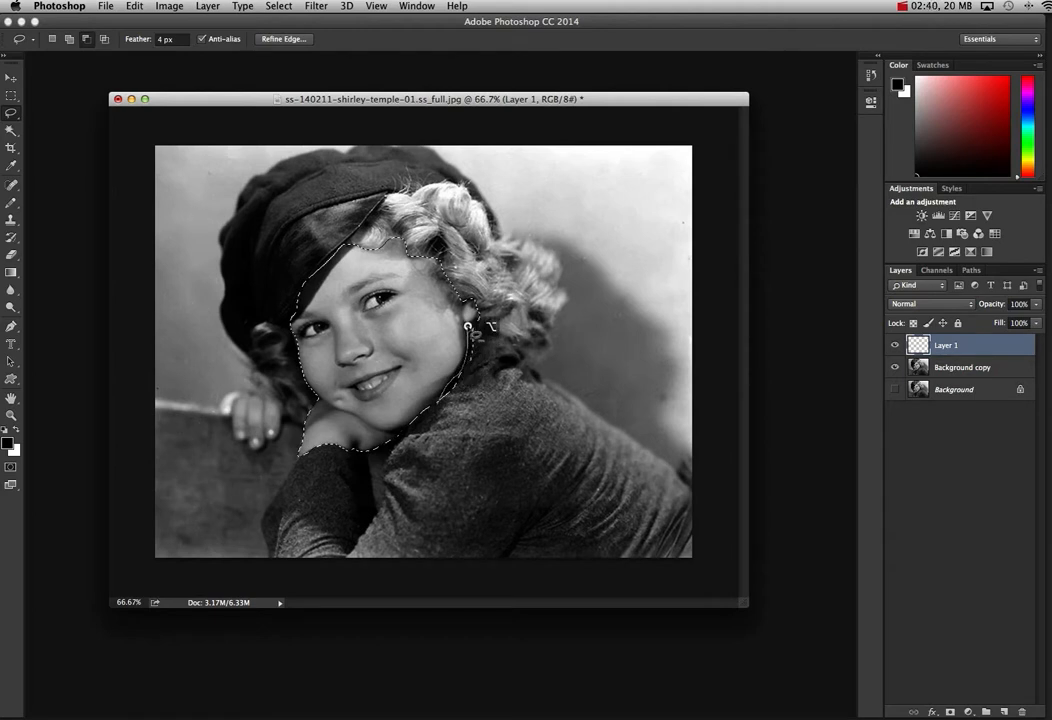
drag(487, 336, 455, 402)
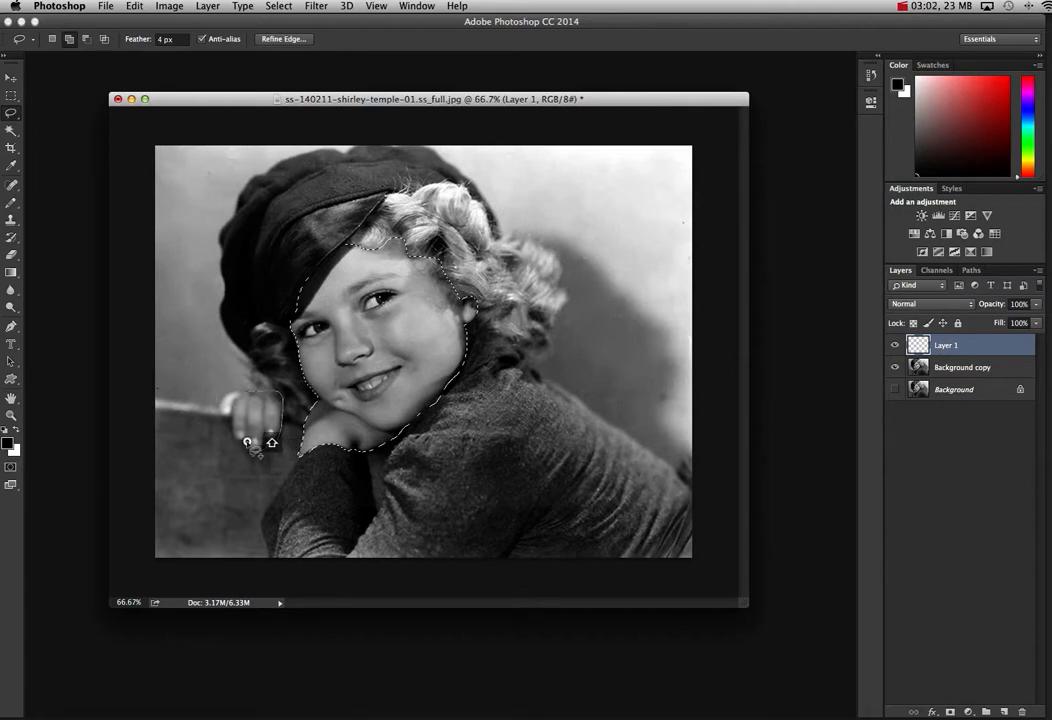
mouse_move(247, 443)
mouse_down()
mouse_move(219, 410)
mouse_move(246, 389)
mouse_up()
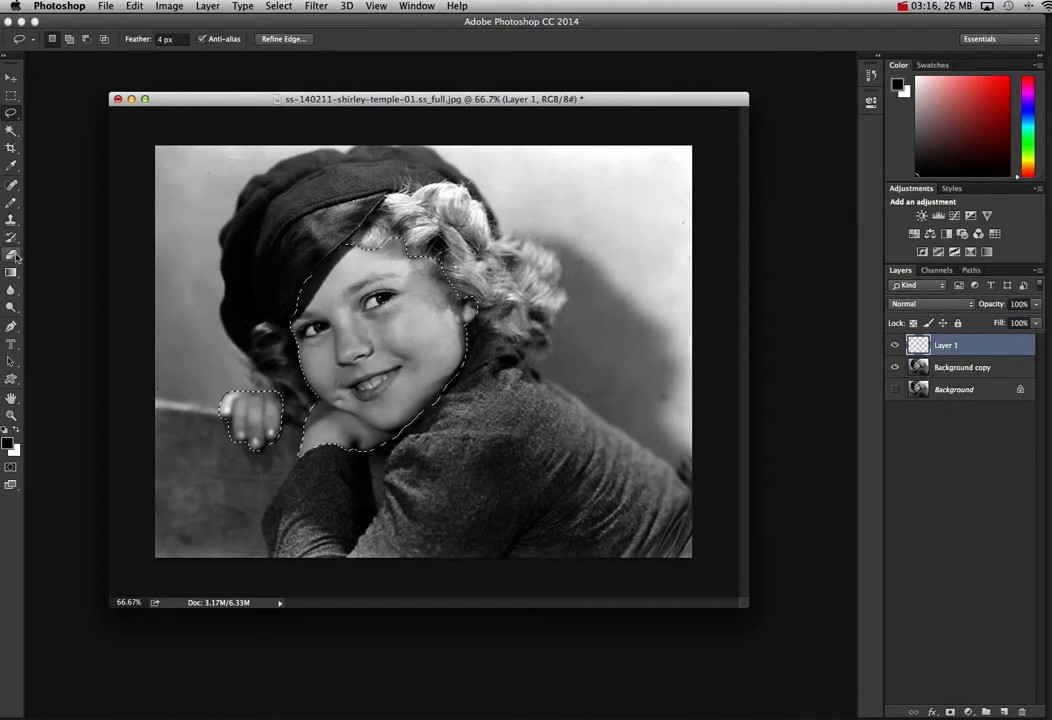
Step: Choose the Brush tool and set the foreground color to a saturated orange as the base skin tone
drag(11, 203, 40, 205)
click(7, 441)
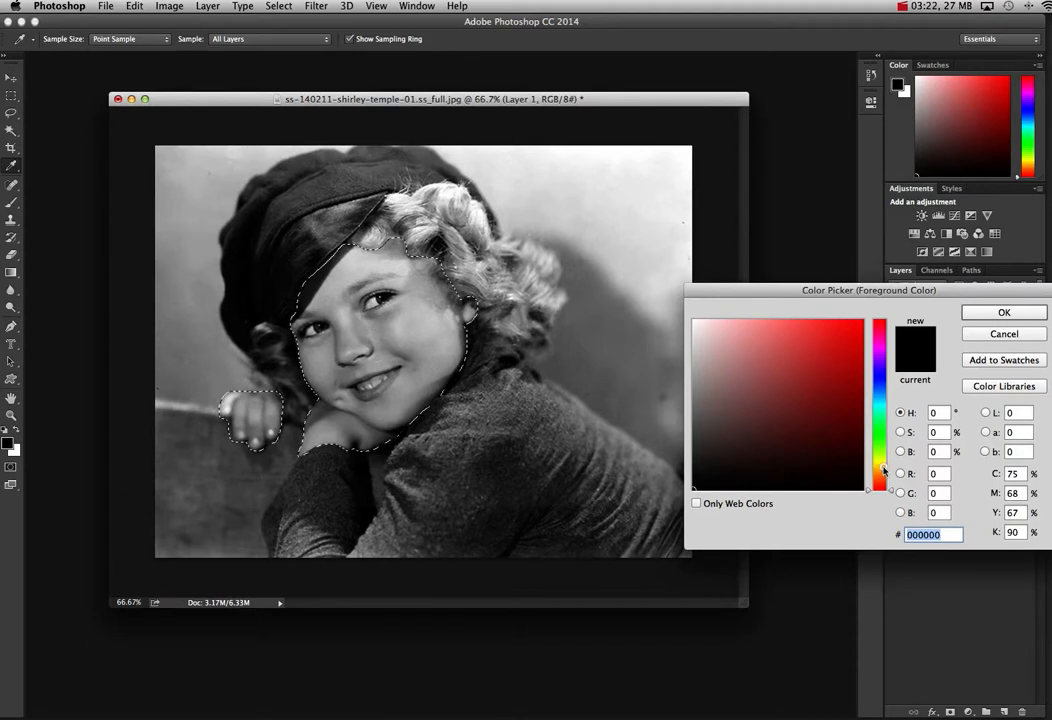
mouse_move(884, 468)
mouse_down()
mouse_move(891, 474)
mouse_move(887, 341)
mouse_move(886, 474)
mouse_up()
drag(850, 349, 856, 334)
drag(892, 476, 891, 484)
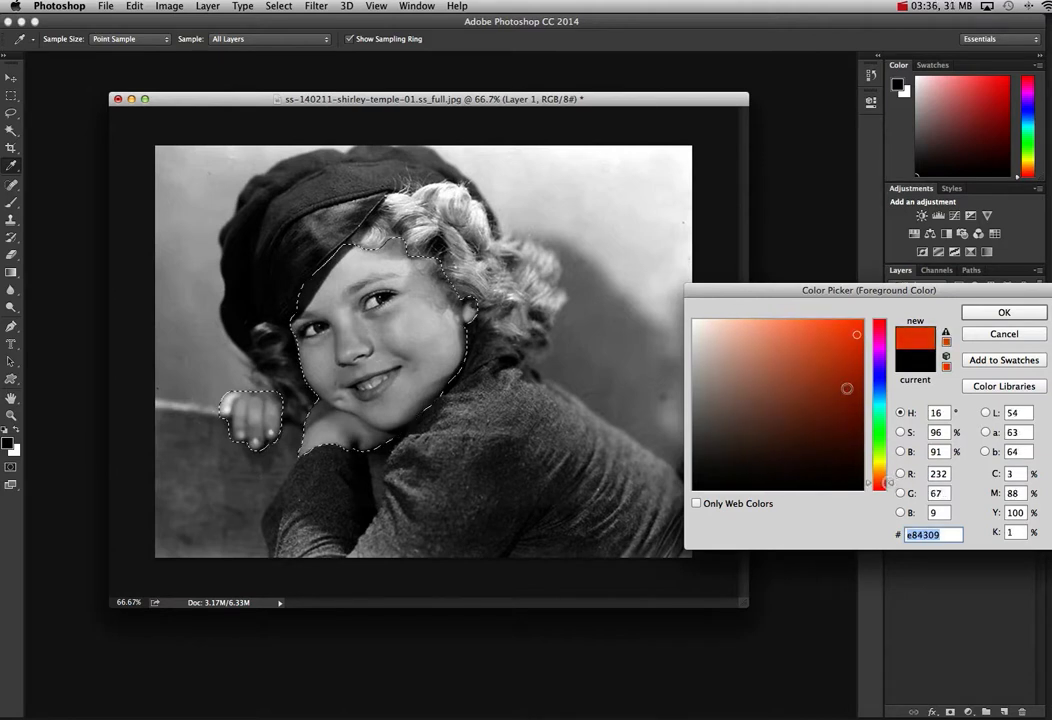
mouse_move(843, 383)
mouse_down()
mouse_move(822, 350)
mouse_move(781, 351)
mouse_up()
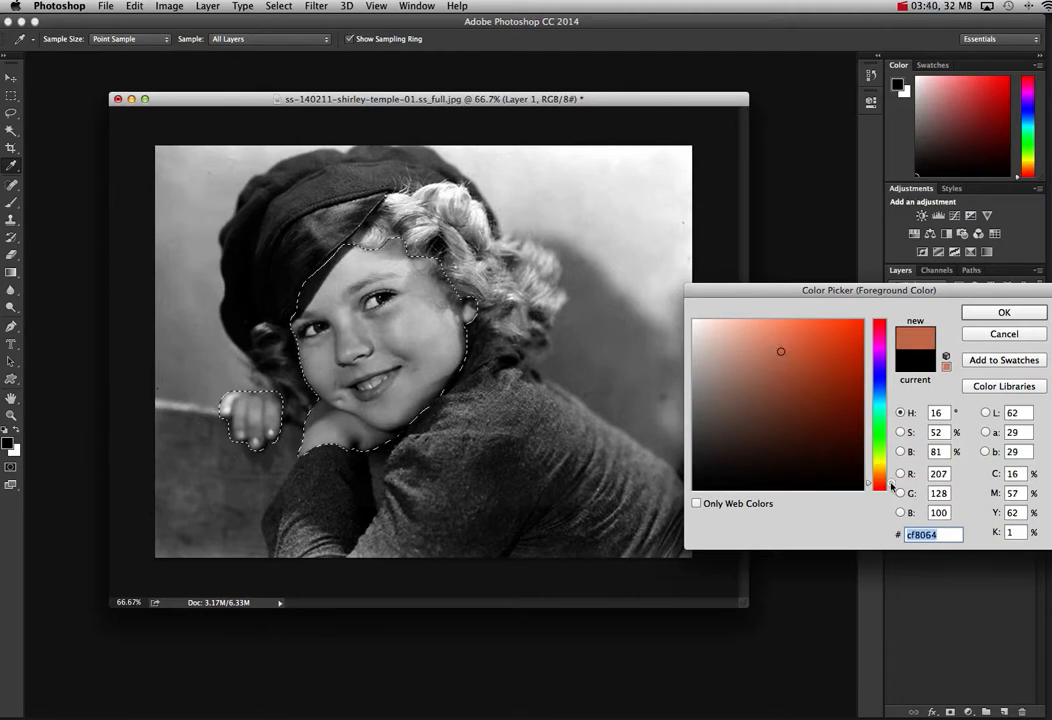
drag(892, 487, 892, 484)
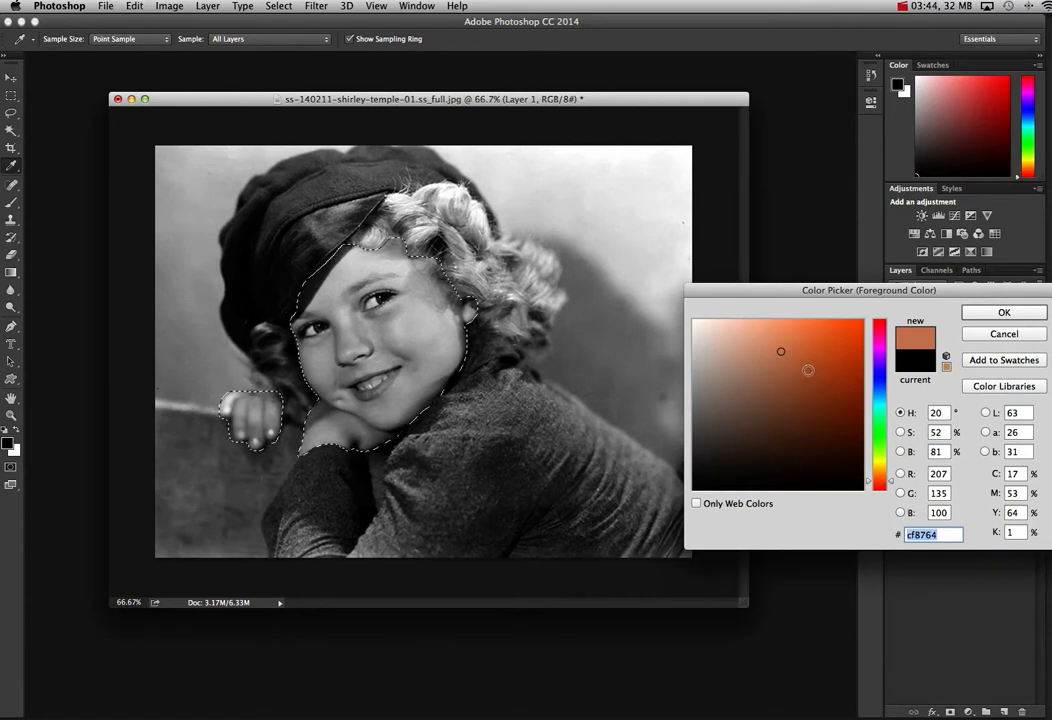
drag(808, 358, 820, 346)
click(817, 340)
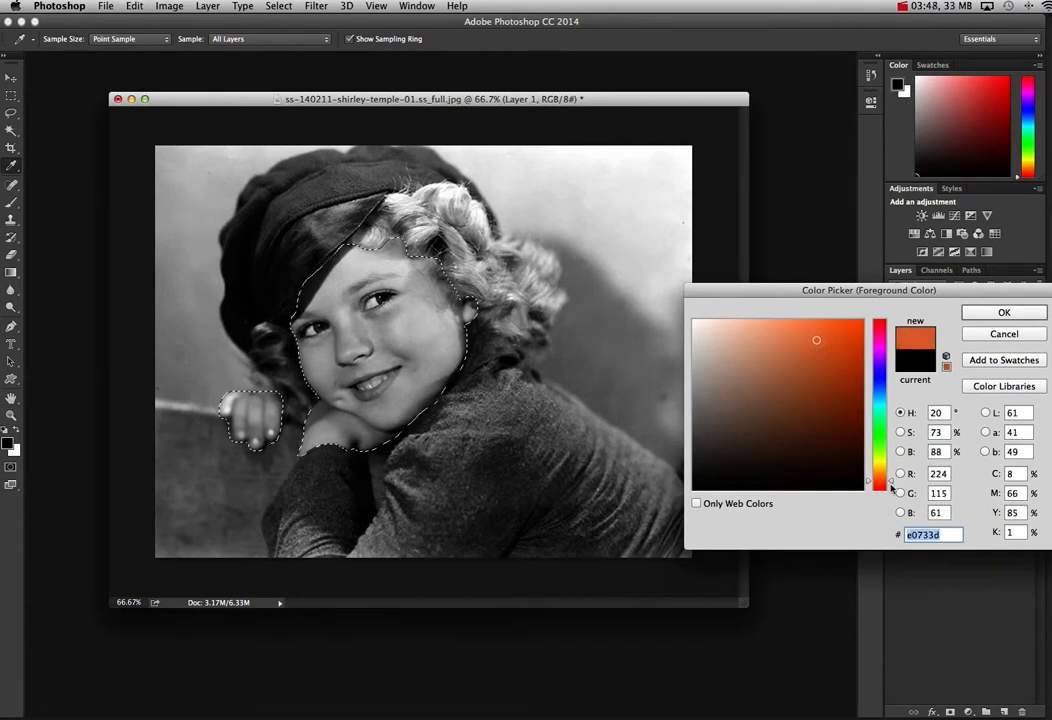
drag(891, 483, 894, 481)
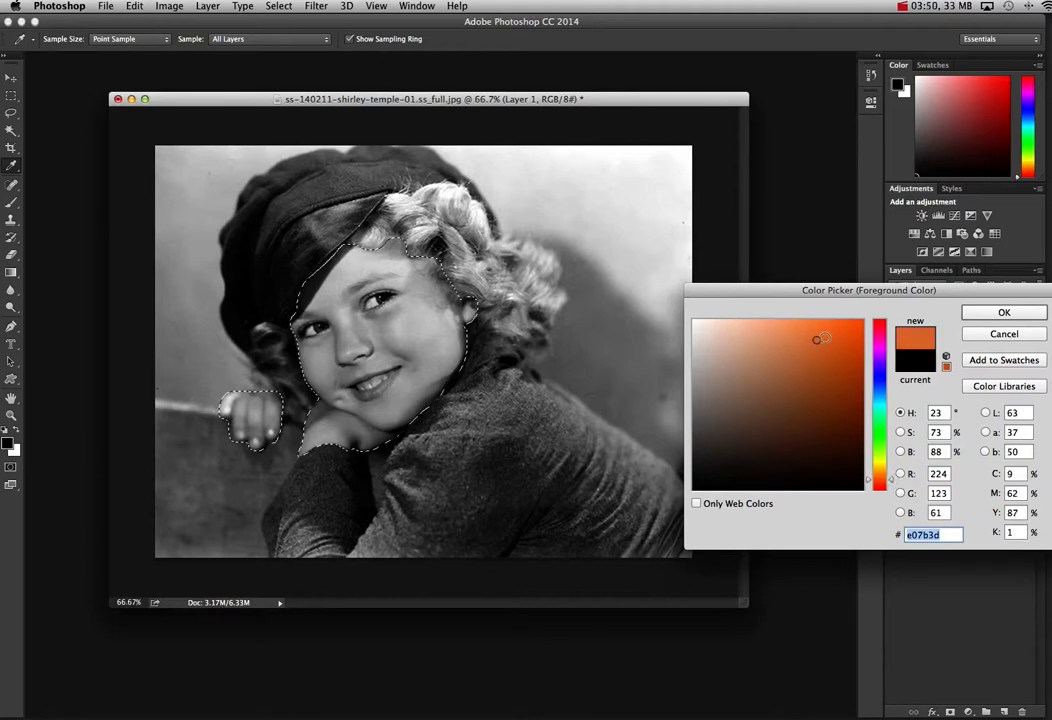
click(822, 351)
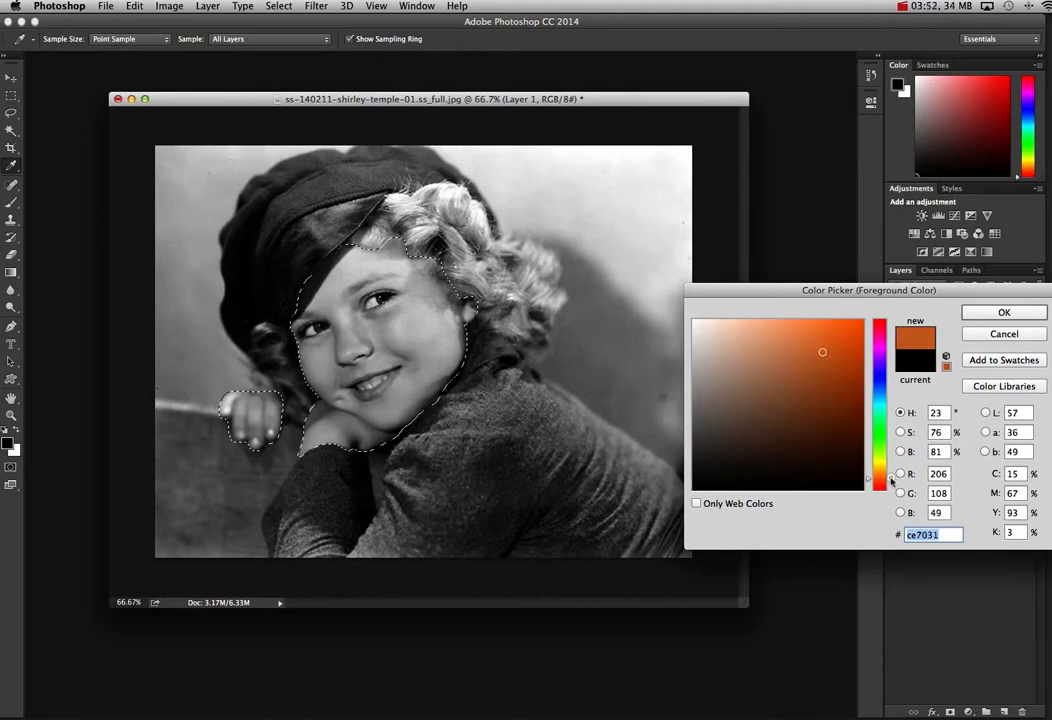
click(891, 473)
drag(891, 472, 890, 472)
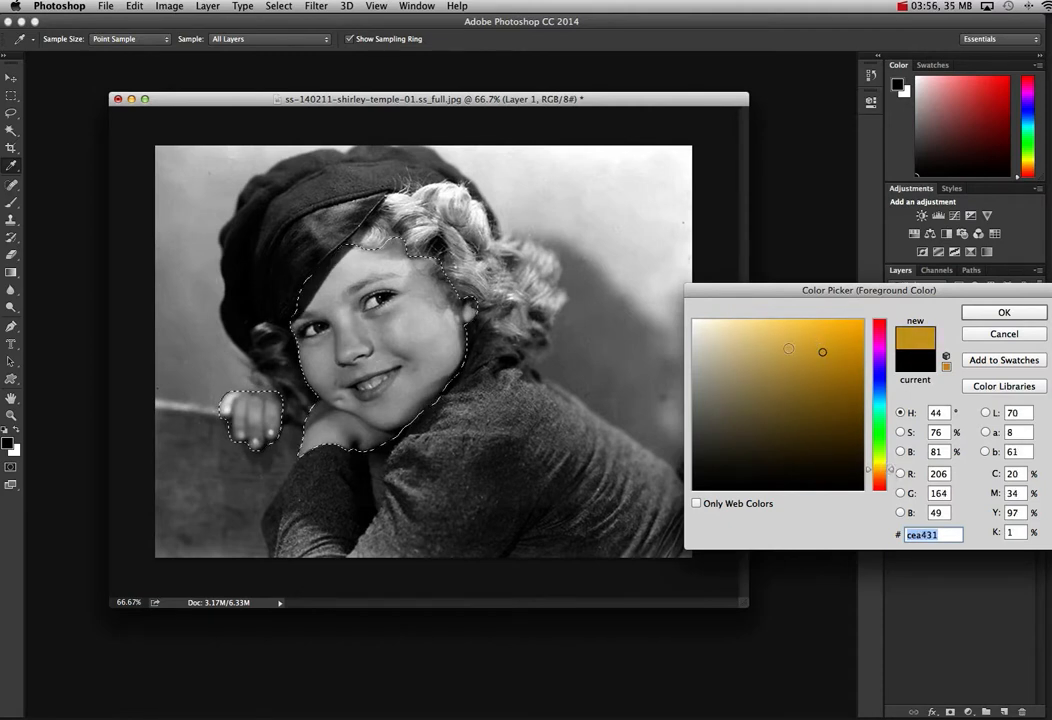
mouse_move(891, 470)
mouse_down()
mouse_move(891, 327)
mouse_move(887, 480)
mouse_move(882, 470)
mouse_move(893, 477)
mouse_up()
click(834, 342)
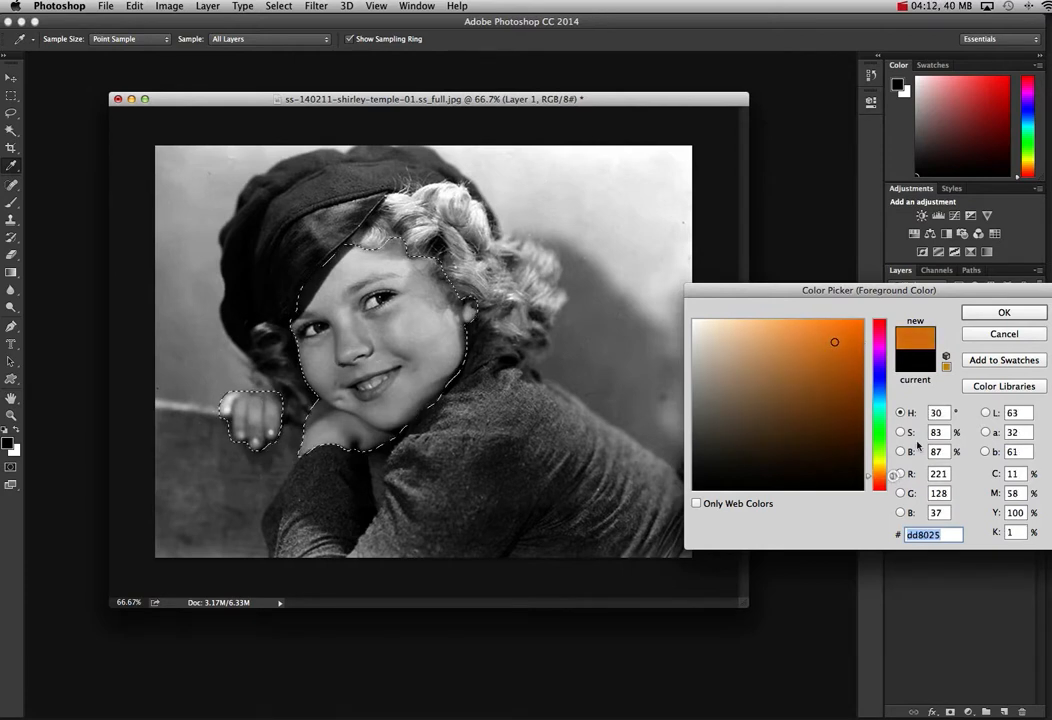
click(1004, 312)
Step: Paint the selected face and hand areas solid orange on Layer 1 and clear the selection
key(b)
mouse_move(410, 288)
mouse_down()
mouse_move(275, 300)
mouse_move(352, 240)
mouse_move(228, 290)
mouse_move(336, 324)
mouse_move(329, 310)
mouse_move(324, 335)
mouse_move(374, 365)
mouse_move(251, 418)
mouse_move(202, 456)
mouse_move(298, 441)
mouse_move(421, 397)
mouse_move(418, 352)
mouse_move(493, 368)
mouse_move(430, 429)
mouse_move(383, 362)
mouse_move(371, 275)
mouse_move(369, 315)
mouse_move(389, 343)
mouse_move(232, 418)
mouse_move(401, 439)
mouse_up()
key(super+d)
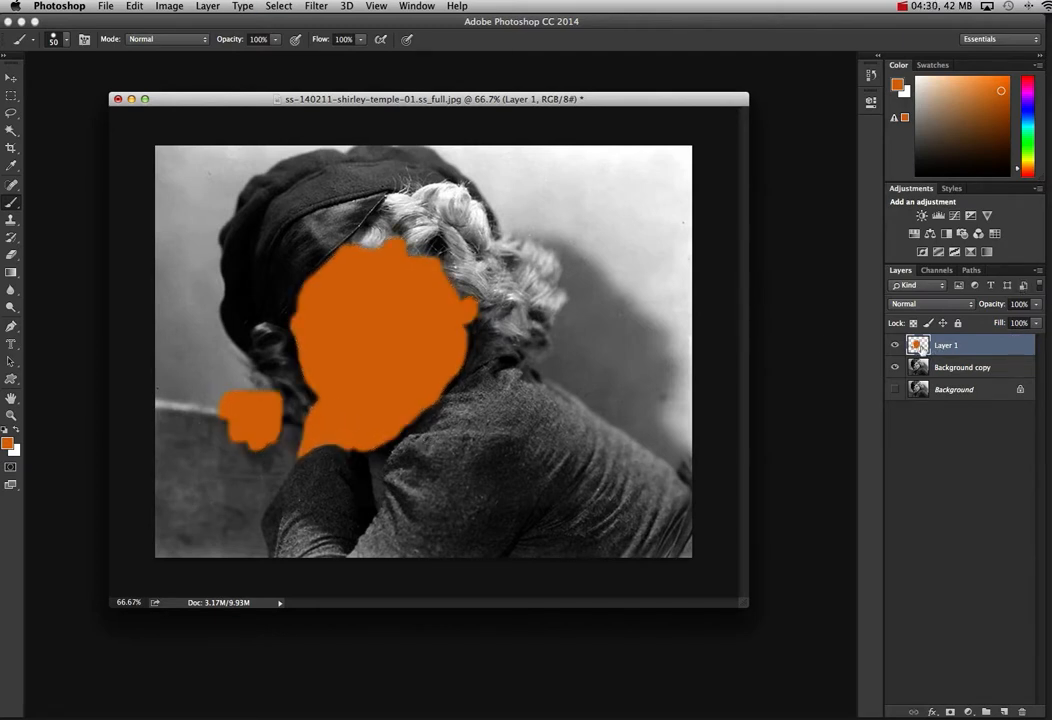
Step: Lower Layer 1's opacity to 12% and erase its orange tint from the eyes and teeth with a 15 px eraser
scroll(435, 268, up, 5)
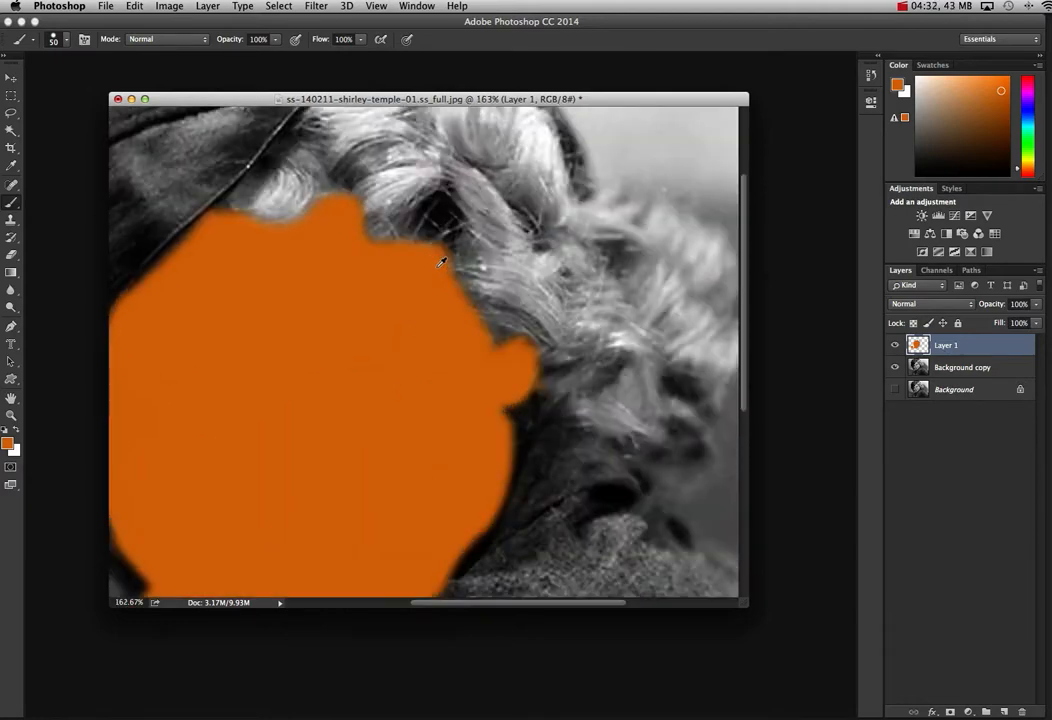
scroll(392, 233, down, 6)
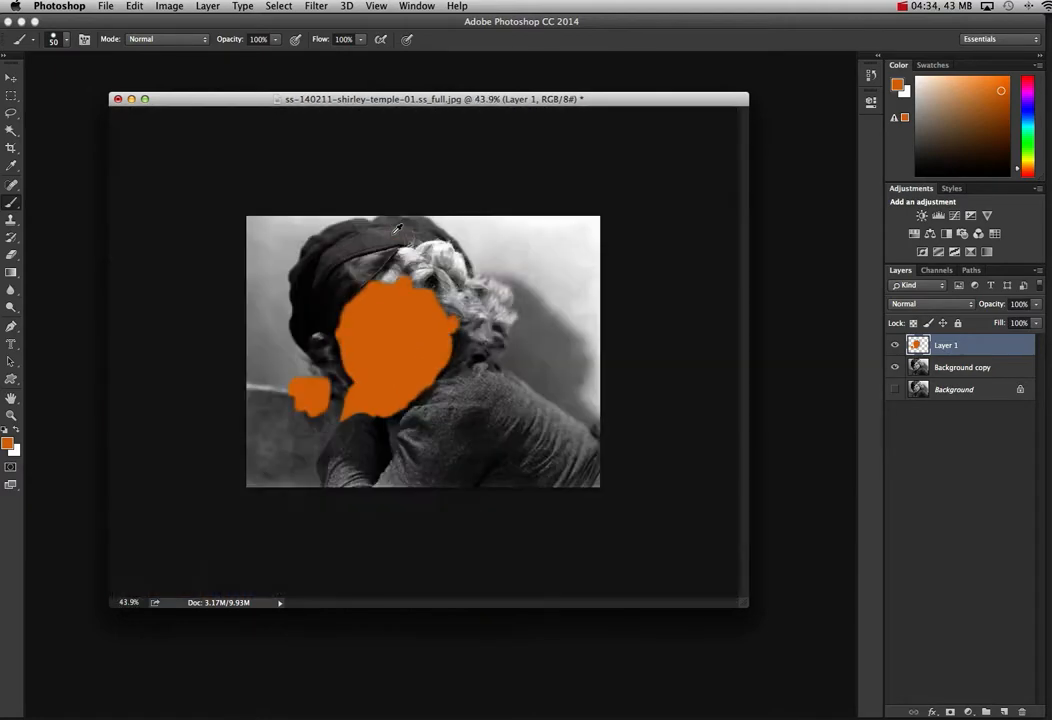
scroll(397, 229, up, 3)
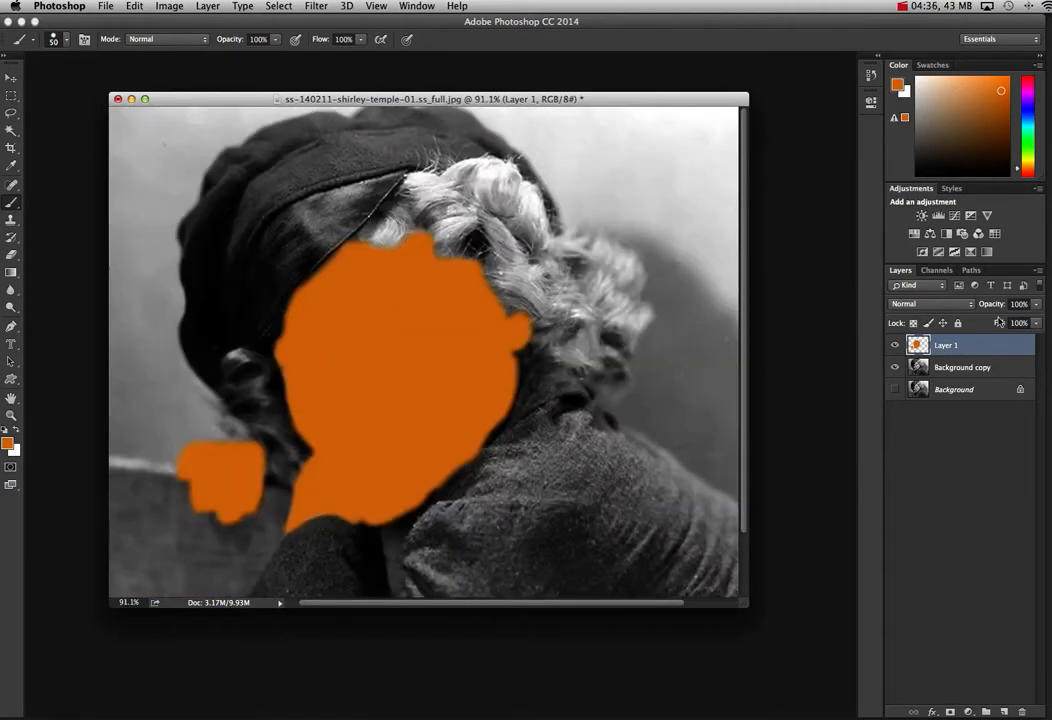
click(1038, 306)
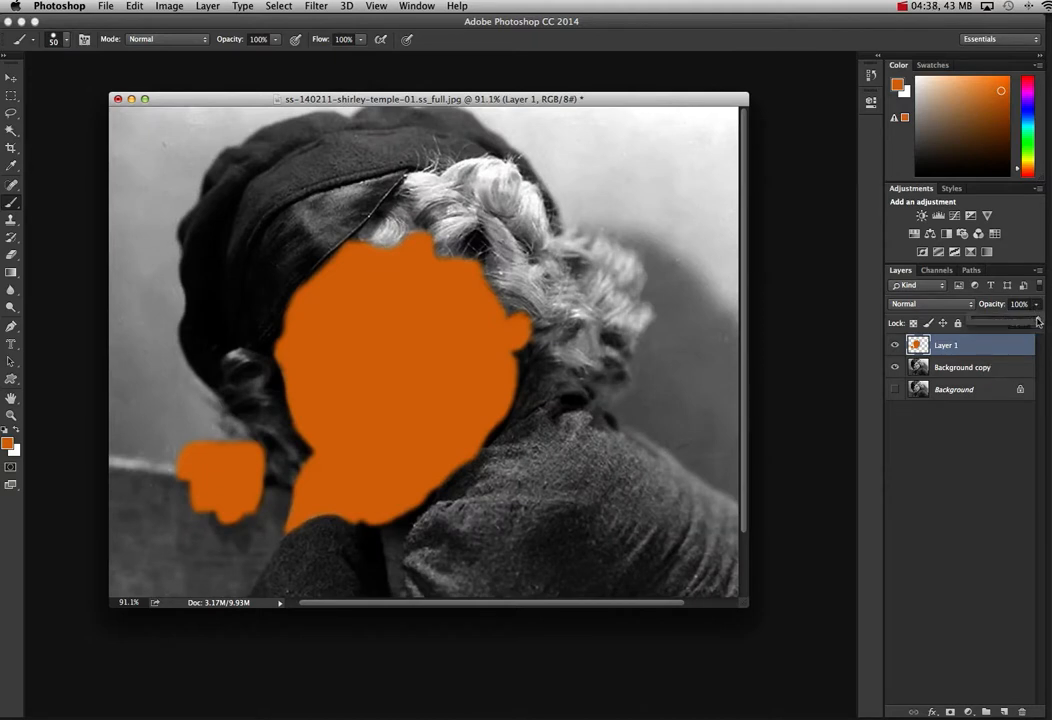
drag(1039, 321, 991, 321)
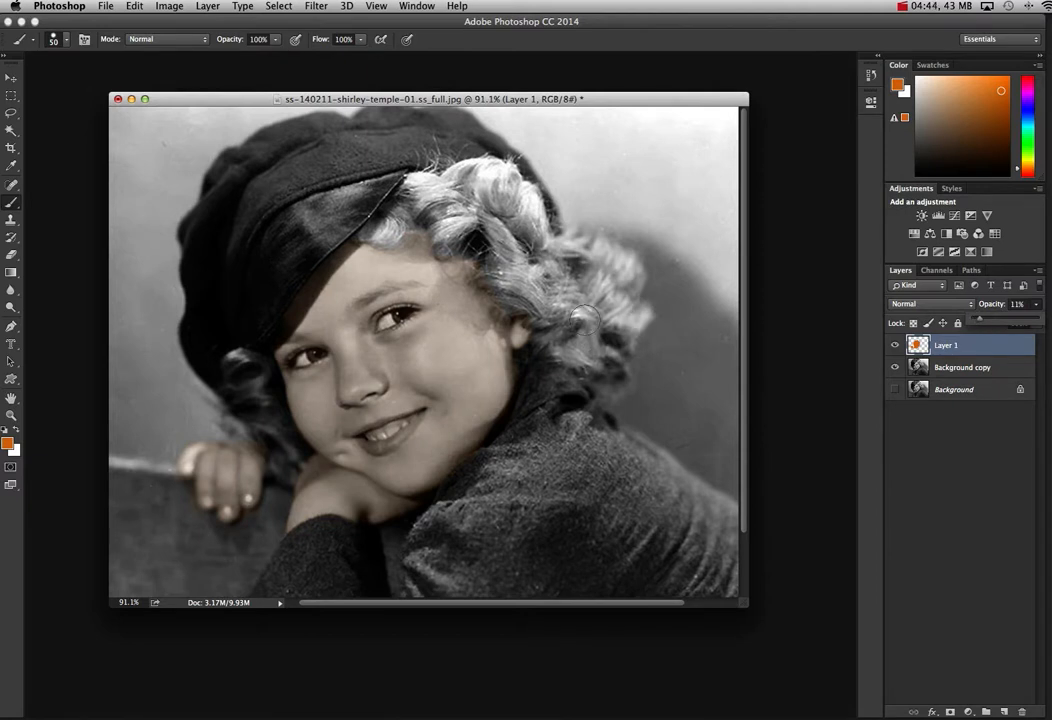
scroll(587, 317, right, 1)
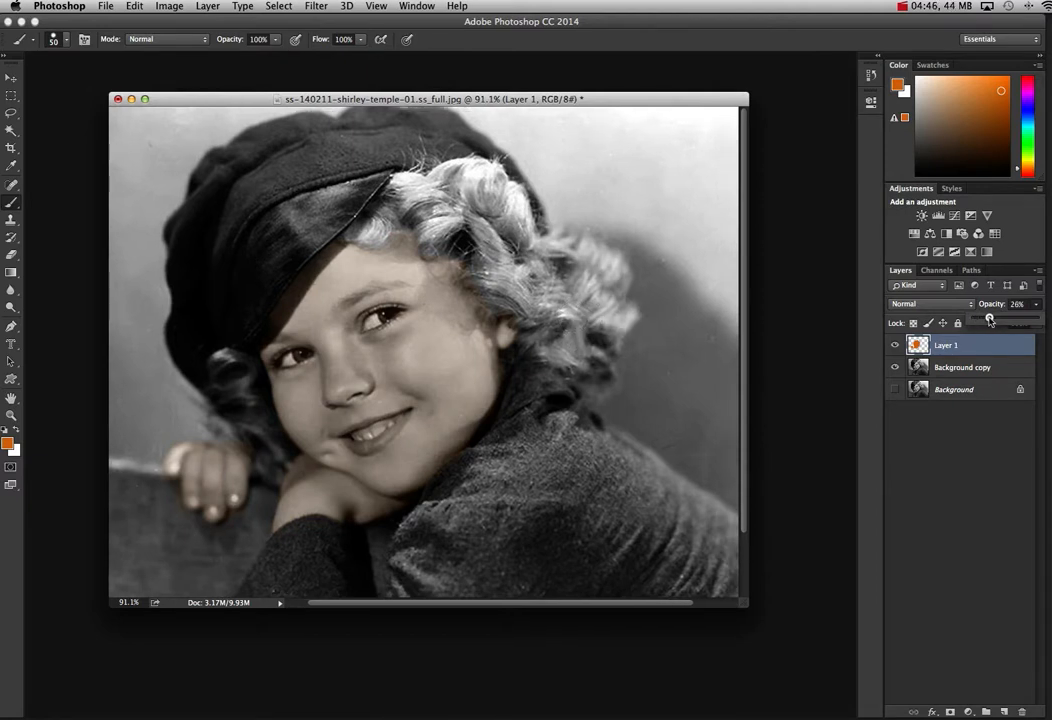
drag(989, 319, 990, 319)
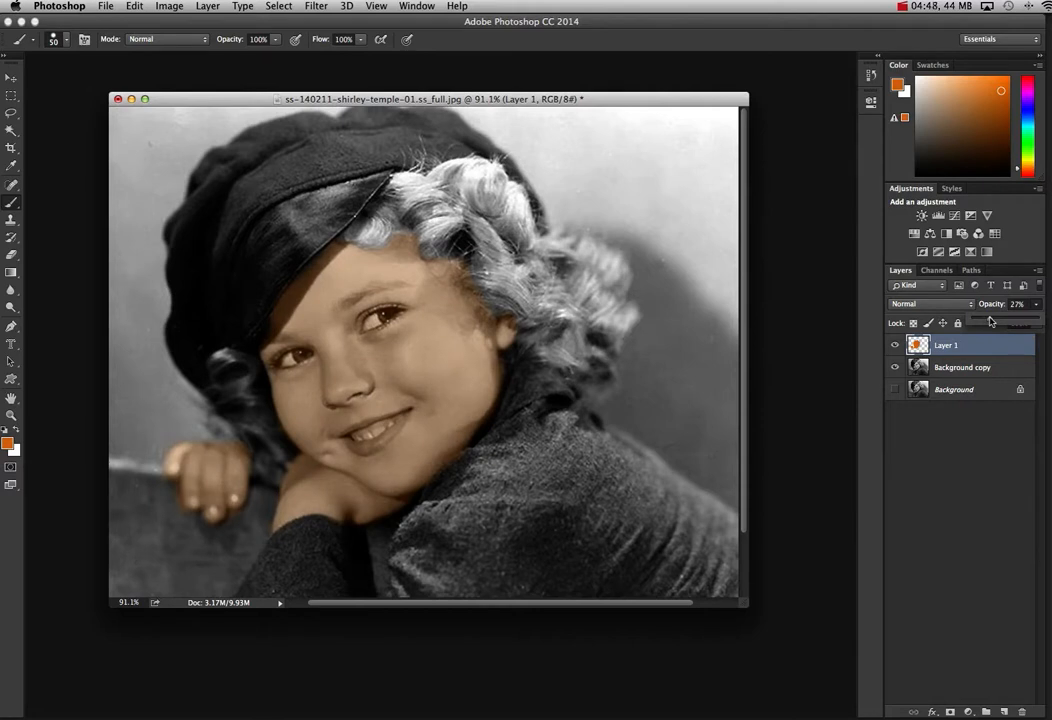
drag(984, 320, 980, 320)
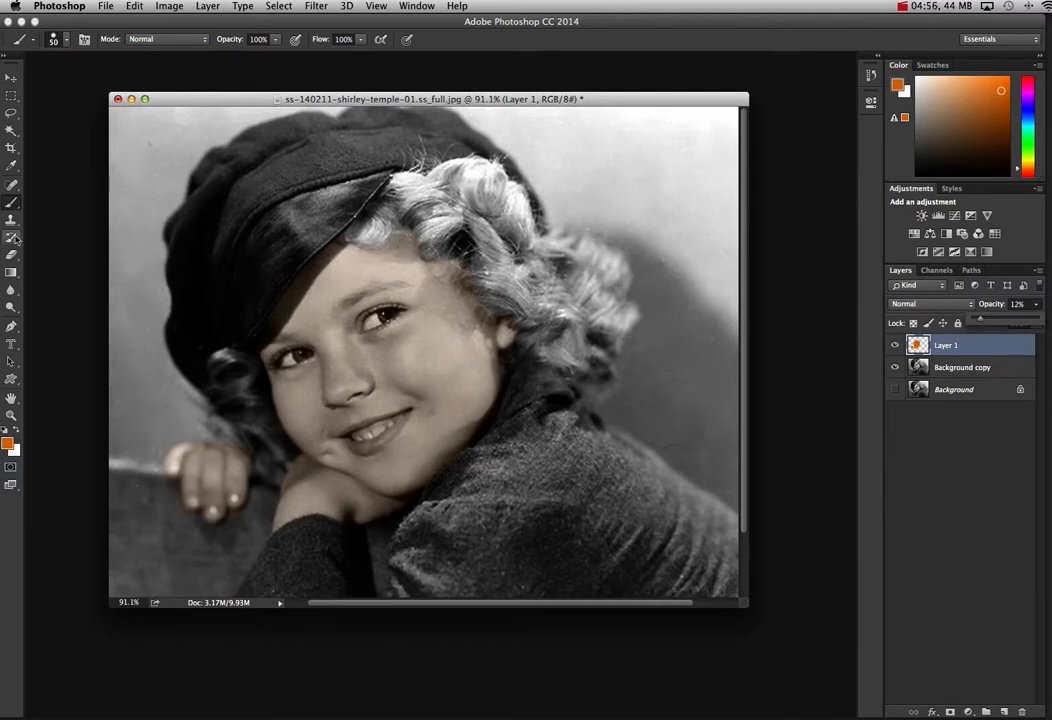
key(e)
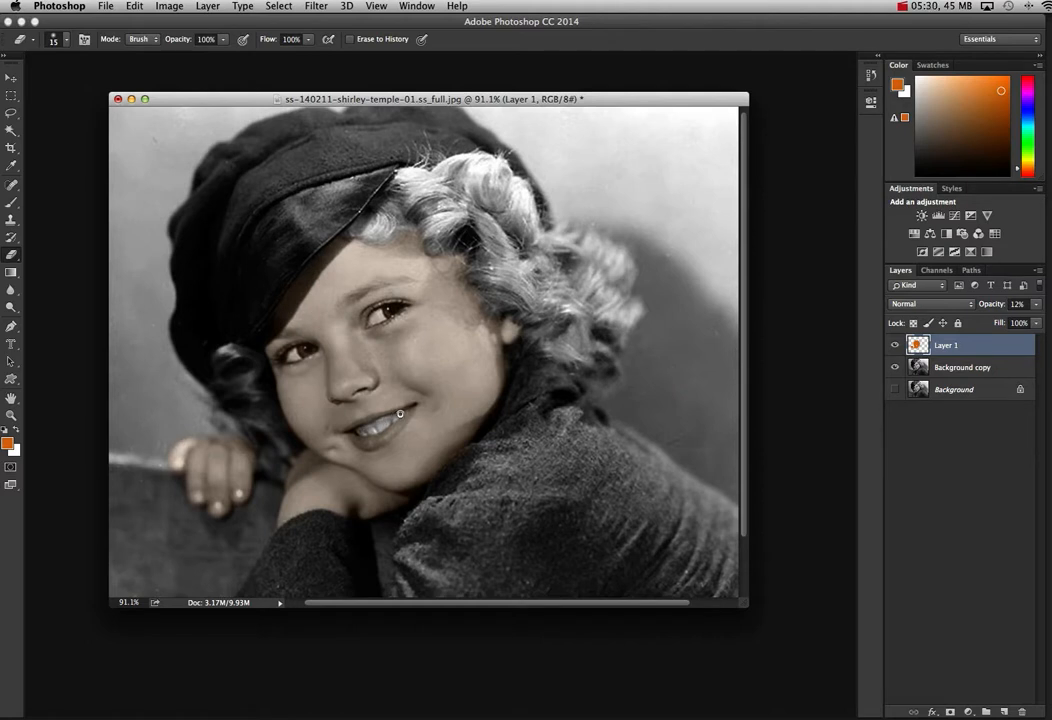
scroll(400, 413, down, 2)
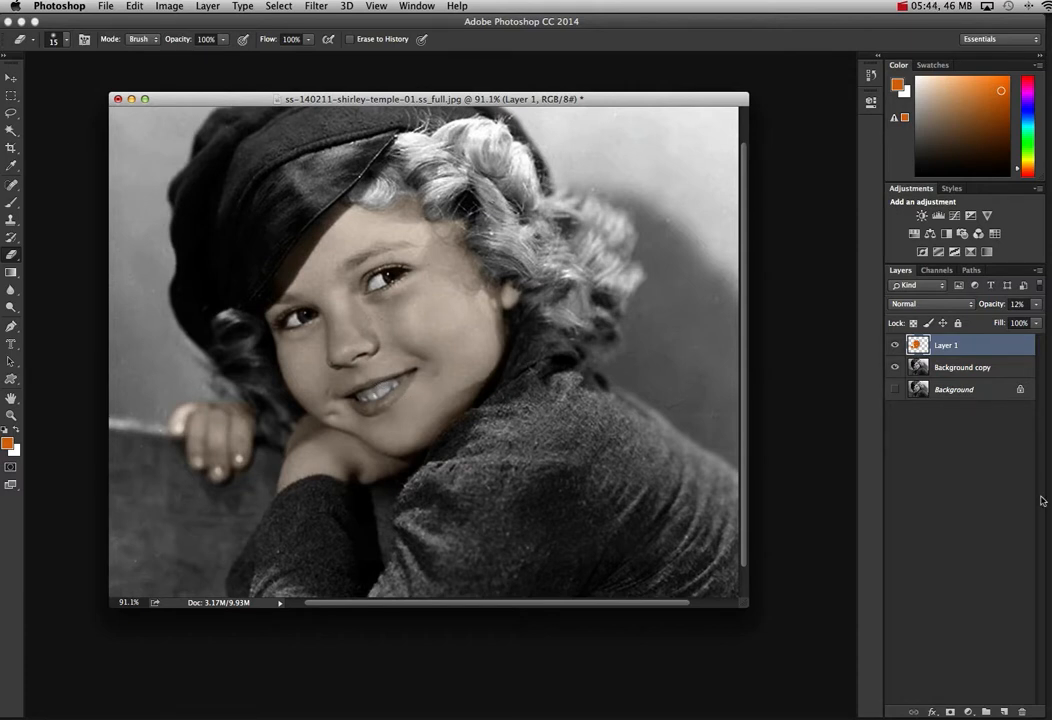
Step: Add a new layer above Layer 1, renaming the painted layer Skin and the new one Cheeks
click(1006, 711)
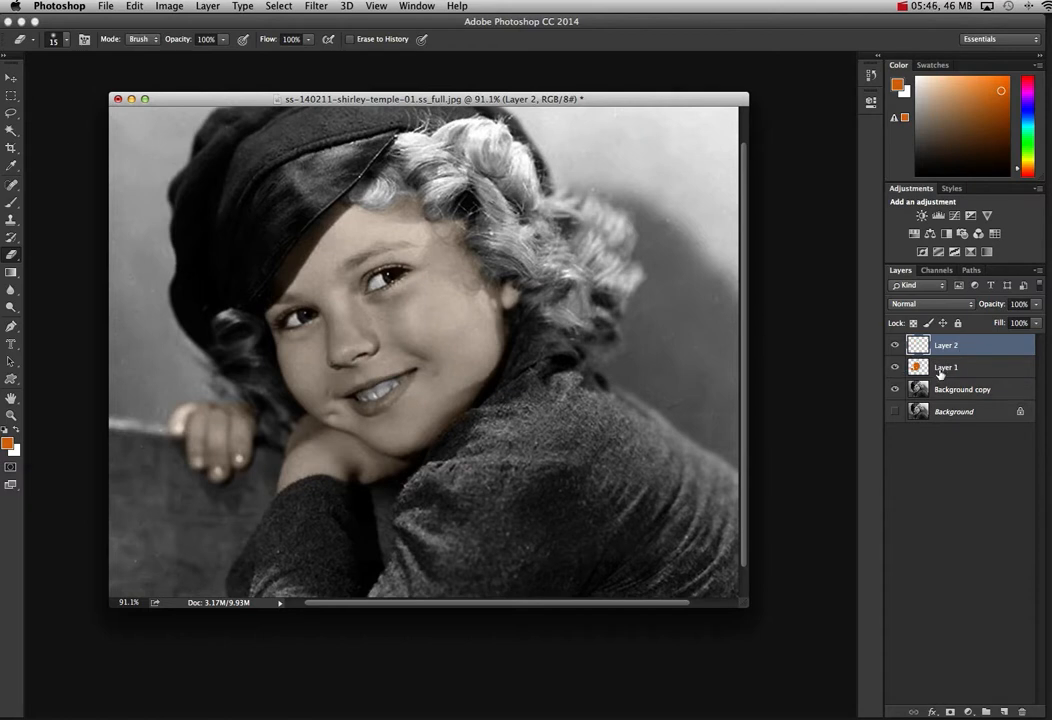
click(940, 372)
double_click(943, 369)
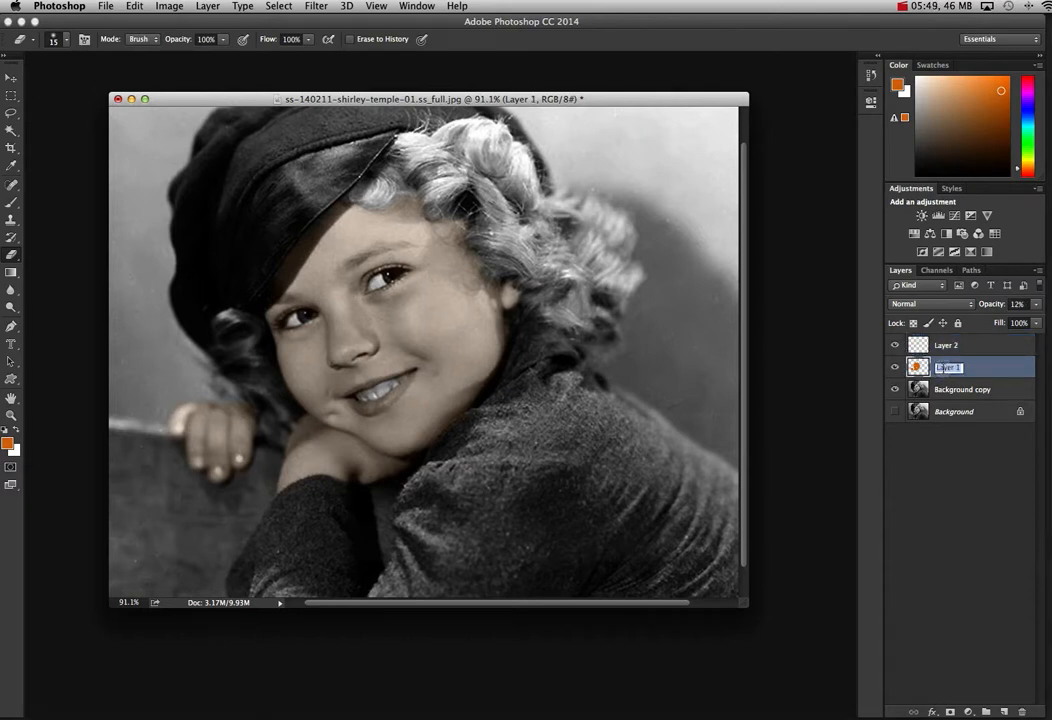
text(S)
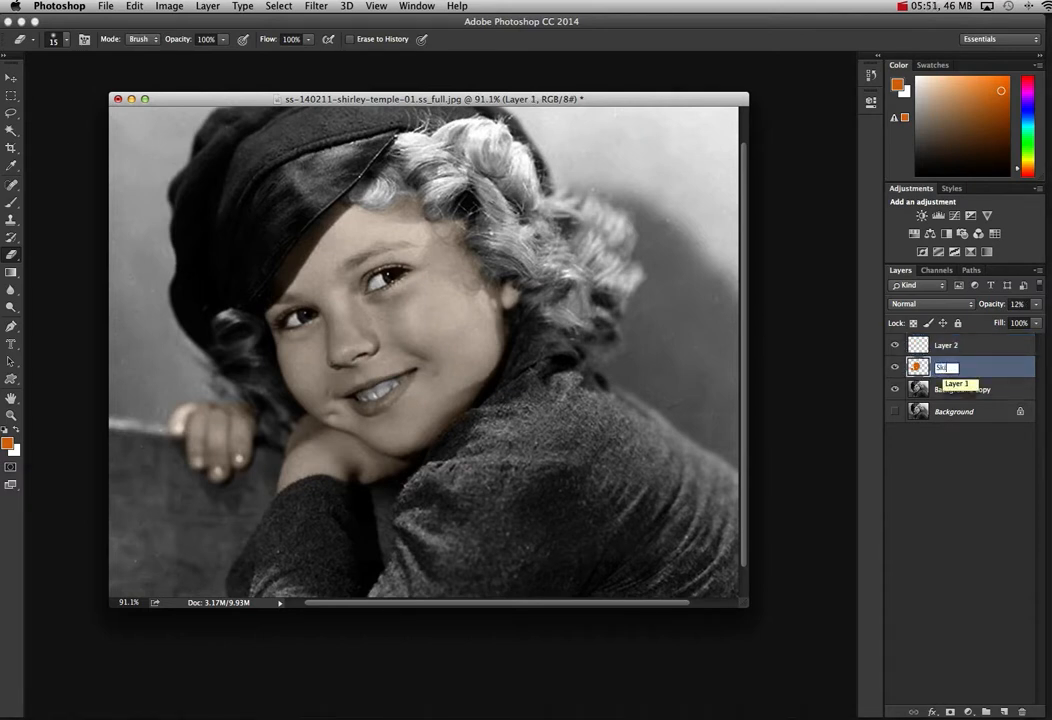
text(kin)
double_click(947, 345)
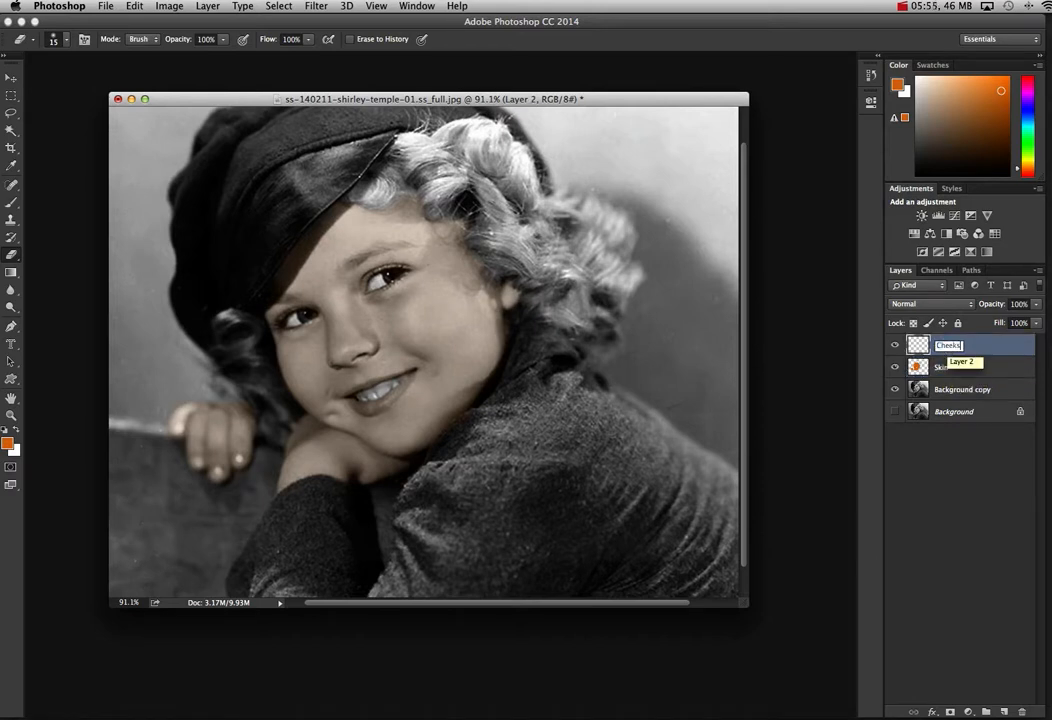
text(Cheeks)
click(978, 460)
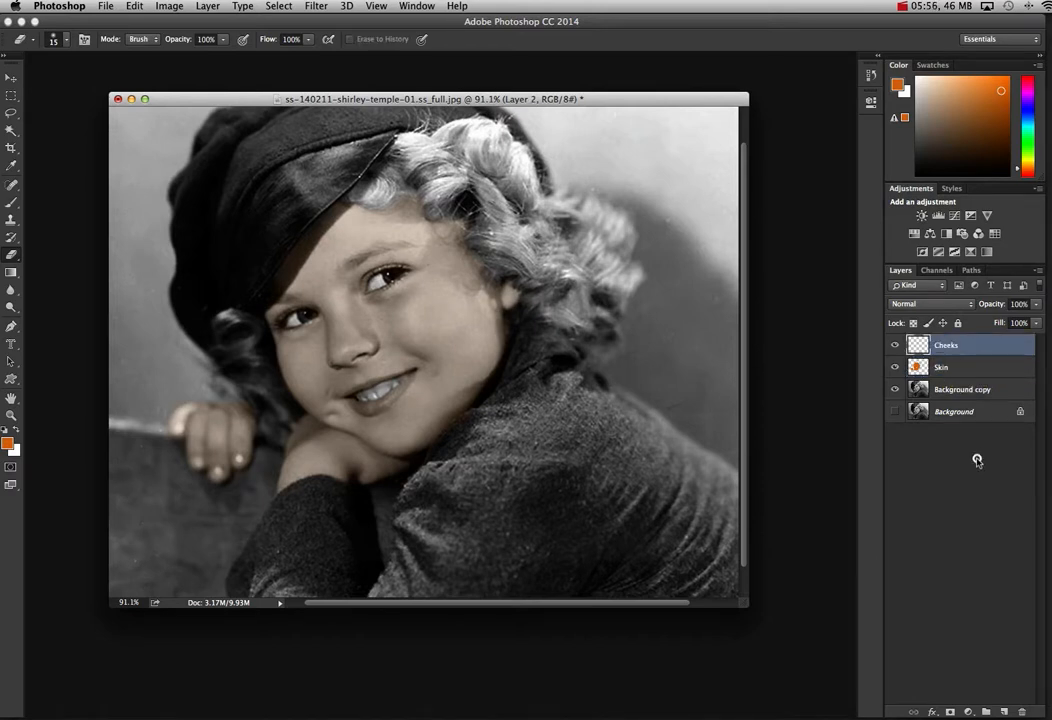
Step: Choose the Brush tool for the Cheeks layer and set the foreground color to a pinkish red (#f41c54)
click(965, 345)
click(11, 202)
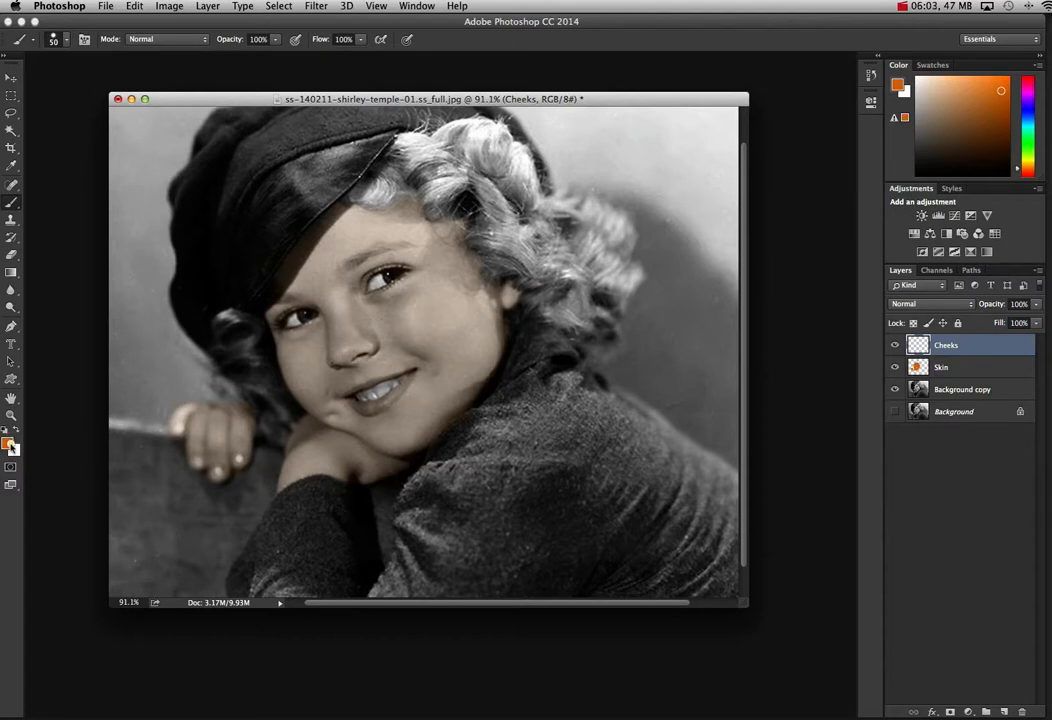
click(8, 443)
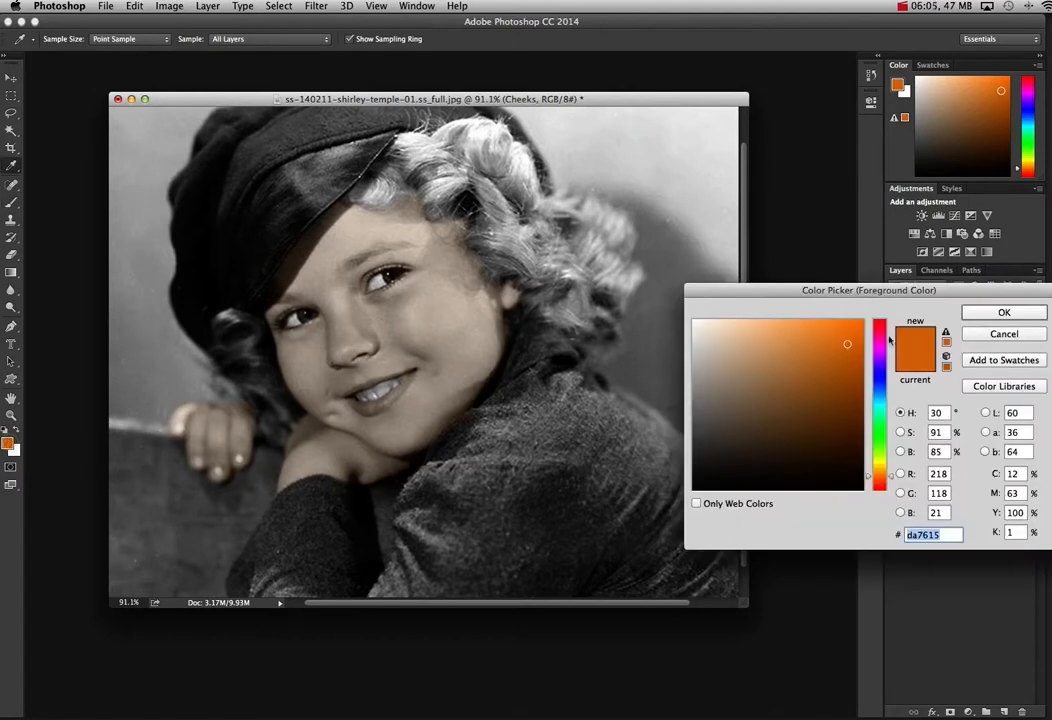
click(879, 327)
click(1004, 312)
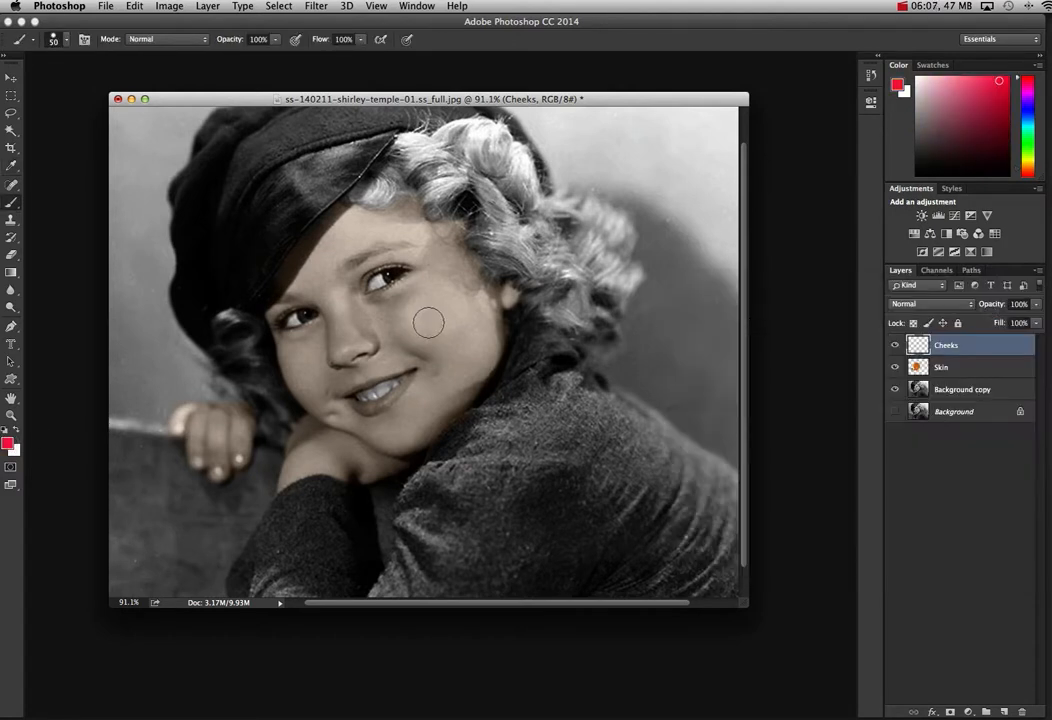
Step: Paint round red patches on both cheeks with the 50 px brush and reduce the Cheeks layer's opacity to 4%
click(424, 307)
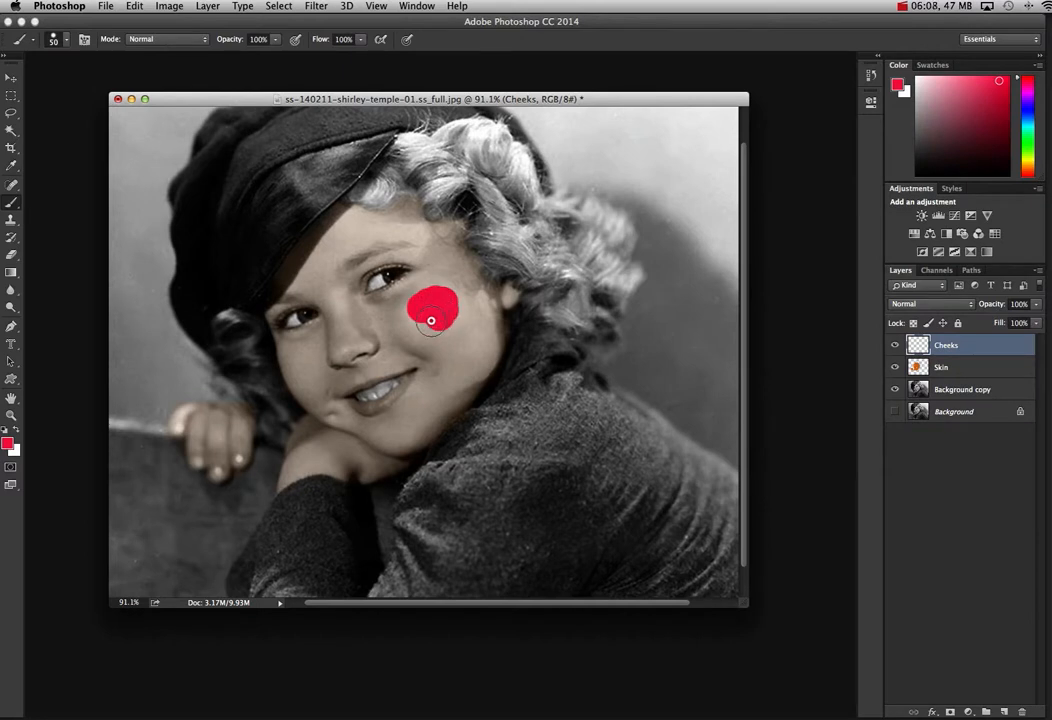
mouse_move(434, 317)
mouse_down()
mouse_move(411, 301)
mouse_move(425, 322)
mouse_move(408, 333)
mouse_up()
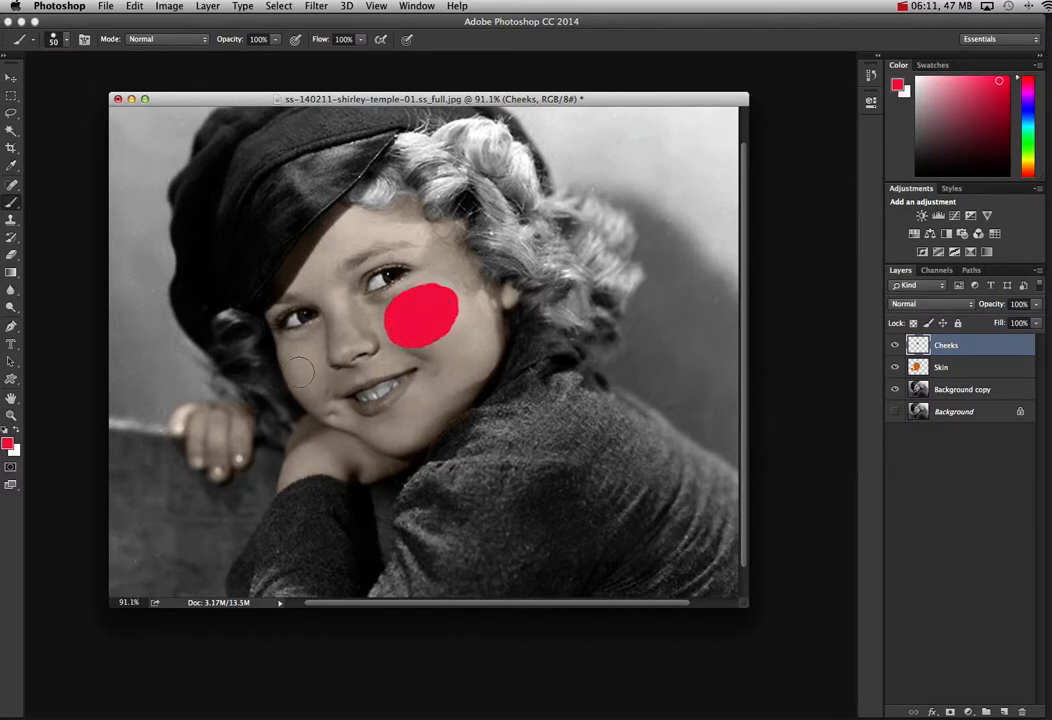
click(300, 374)
mouse_move(302, 378)
mouse_down()
mouse_move(308, 369)
mouse_move(305, 380)
mouse_up()
mouse_move(1037, 305)
mouse_down()
mouse_move(1035, 319)
mouse_move(976, 322)
mouse_up()
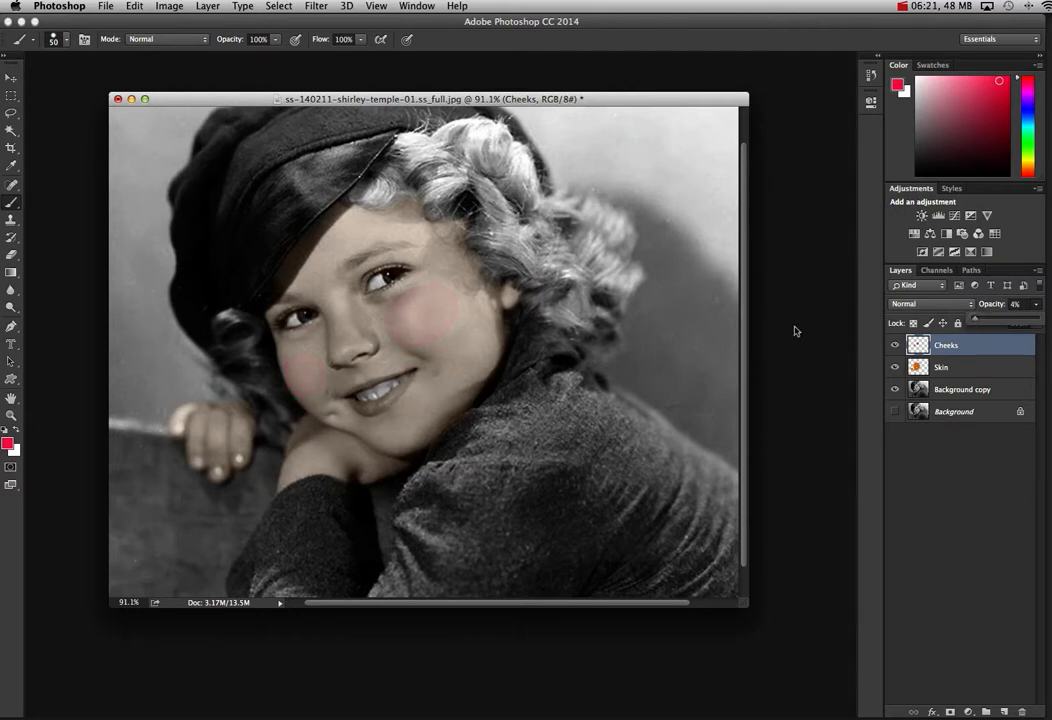
Step: Extend the faint blush on the Cheeks layer over the cheeks, nose and chin, and fine-tune the layer's opacity
click(430, 334)
click(314, 357)
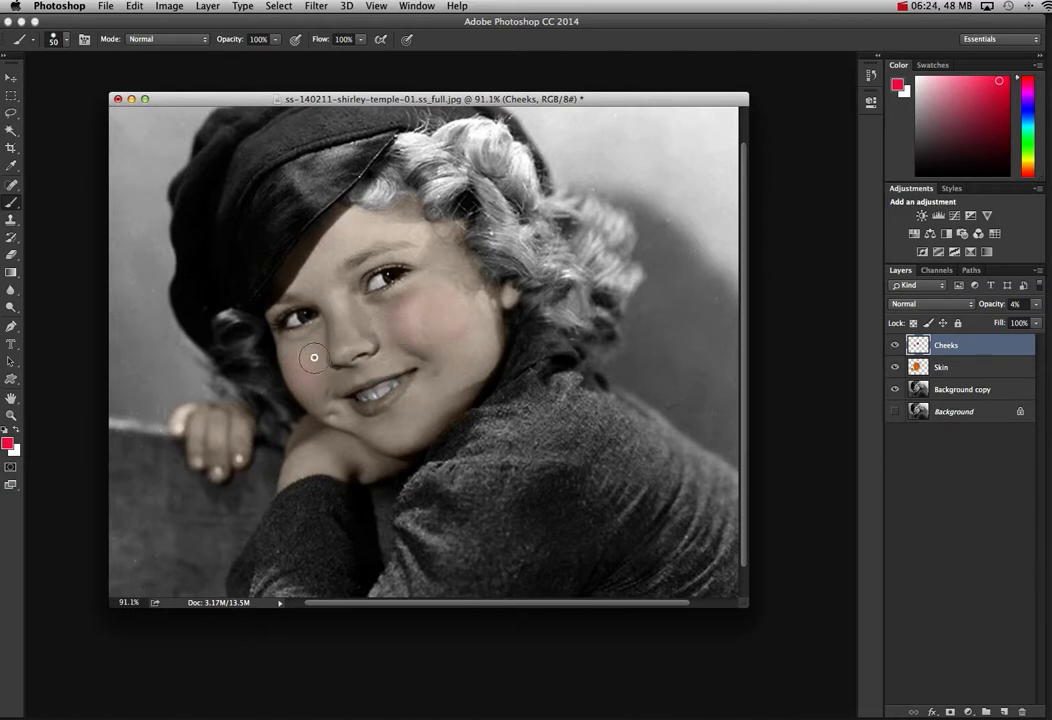
click(341, 350)
click(1036, 305)
right_click(397, 423)
click(398, 431)
Step: Add a new layer above Cheeks and name it lips
click(1004, 712)
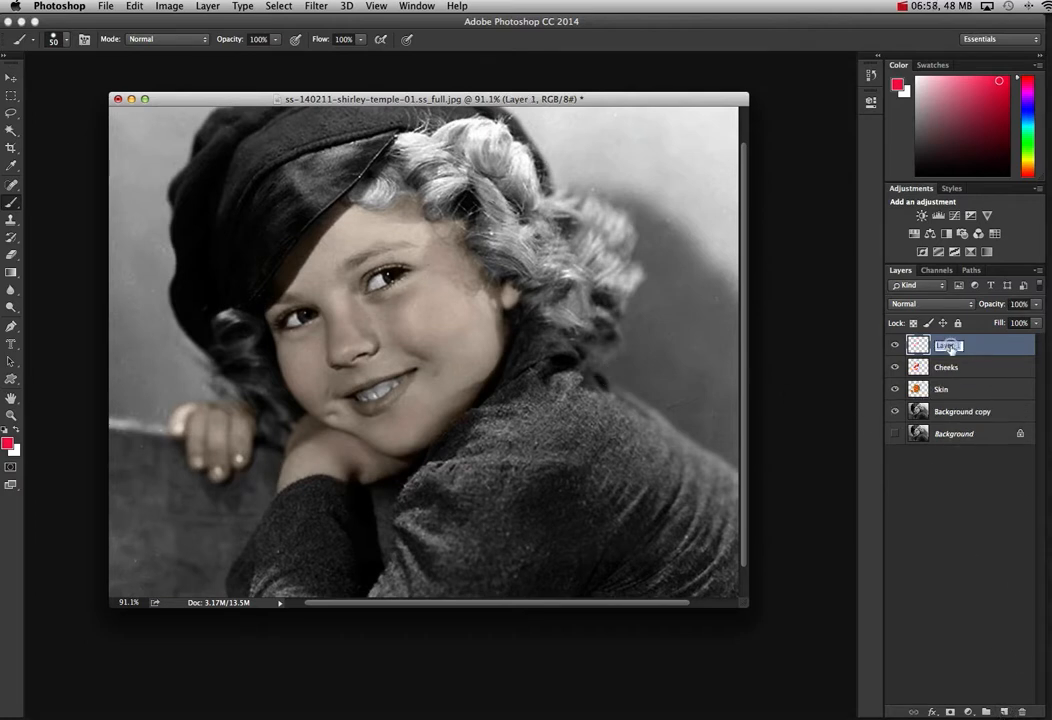
double_click(946, 345)
key(BackSpace)
key(Return)
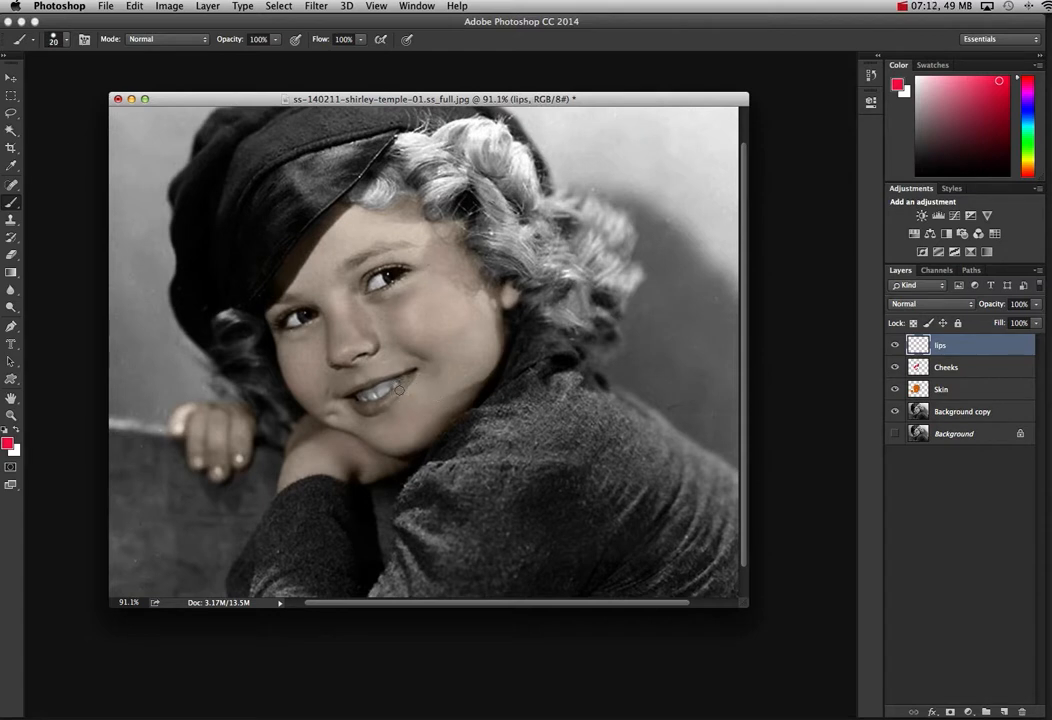
Step: Paint the girl's lips pinkish red on the lips layer and lower the layer's opacity to 8%
drag(384, 399, 375, 406)
mouse_move(392, 397)
mouse_down()
mouse_move(404, 384)
mouse_move(387, 381)
mouse_up()
mouse_move(1036, 308)
mouse_down()
mouse_move(1030, 318)
mouse_move(978, 320)
mouse_up()
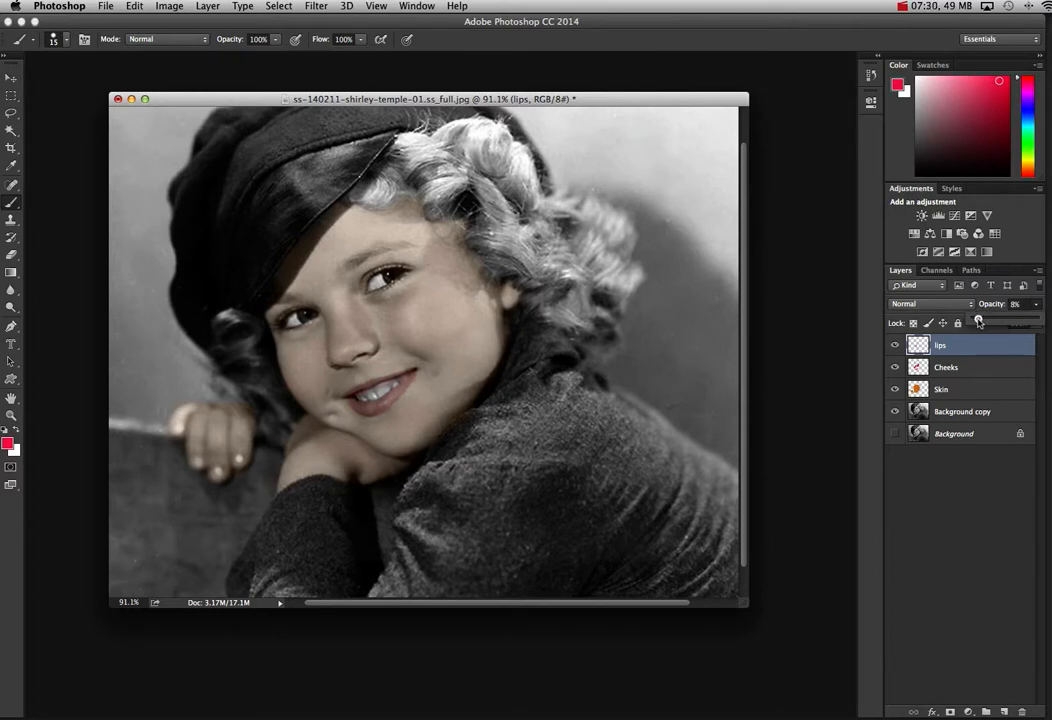
Step: Erase the lip color that spills onto the teeth using a 10 px eraser
click(11, 254)
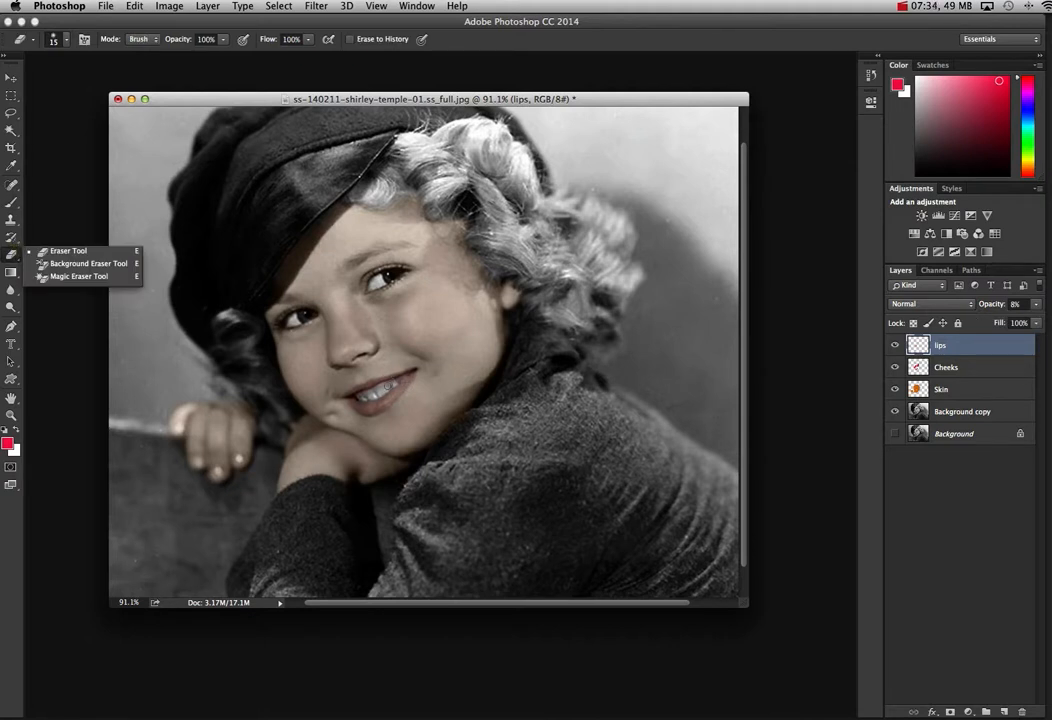
key(bracketleft)
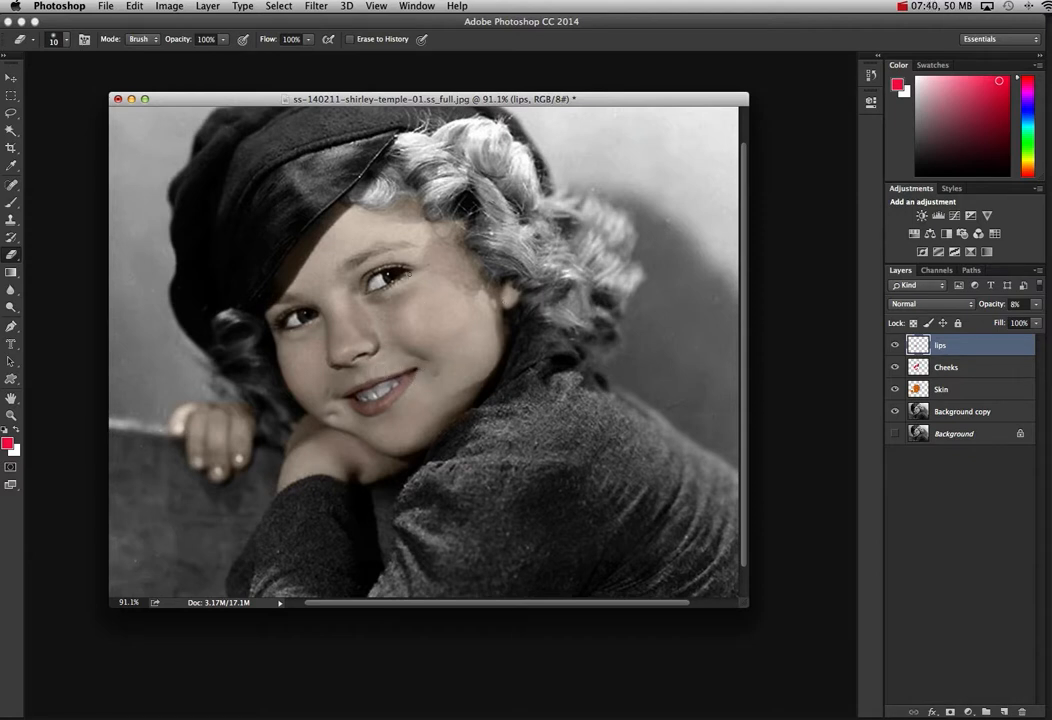
Step: Add a new layer above lips and set the foreground color to blue (#1f28cd)
click(1004, 710)
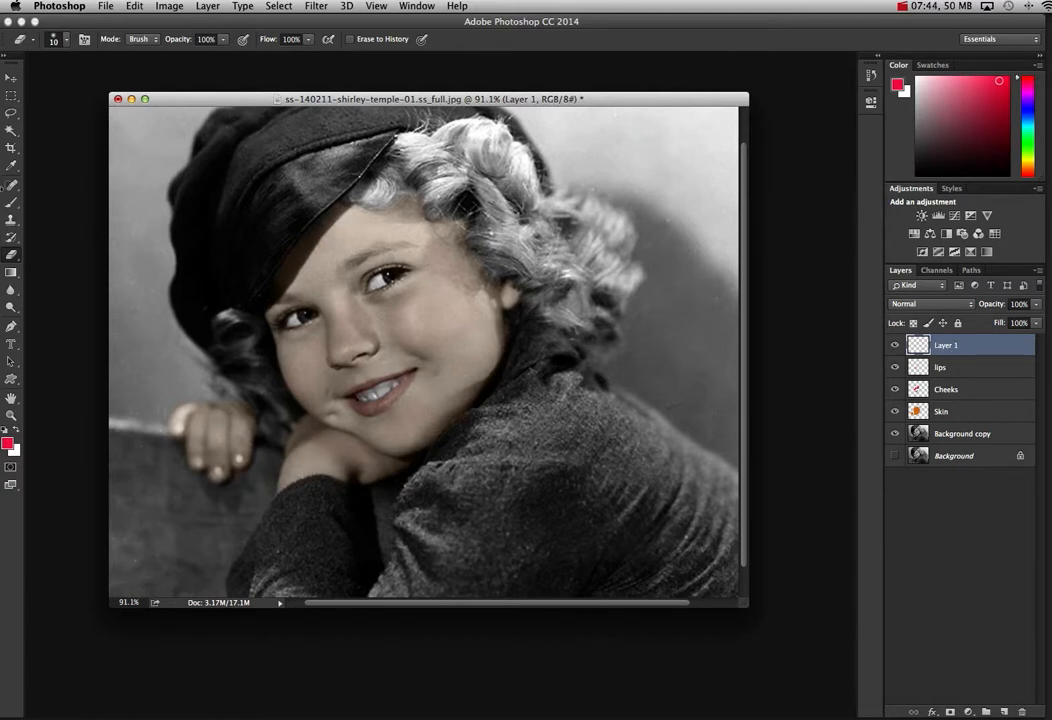
click(8, 443)
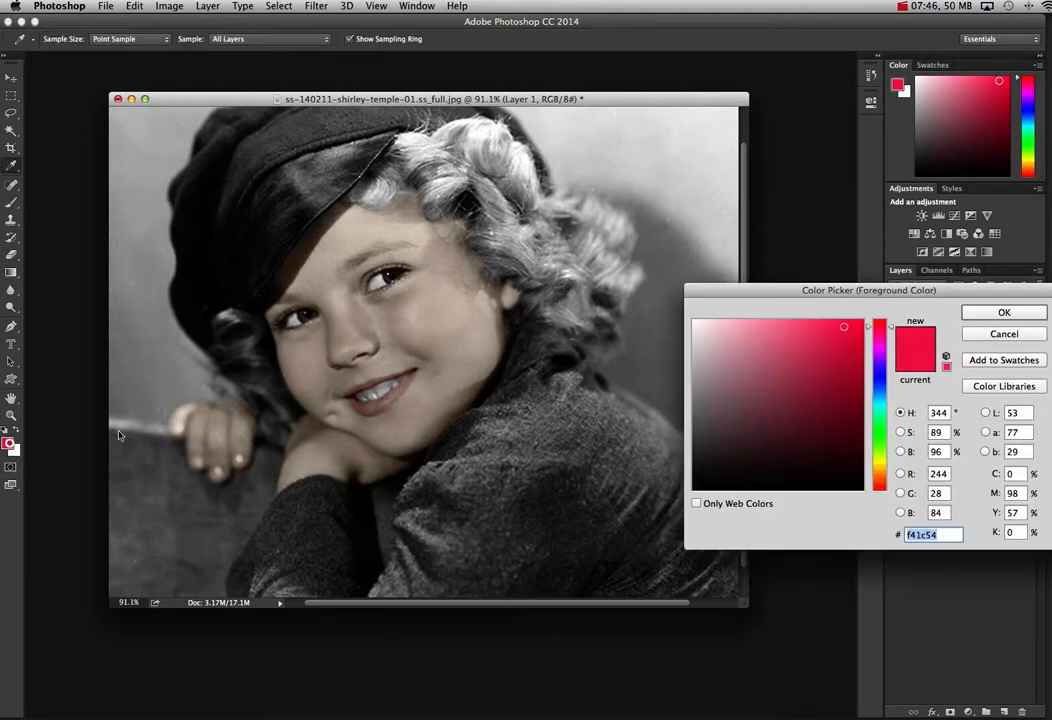
click(878, 386)
click(838, 352)
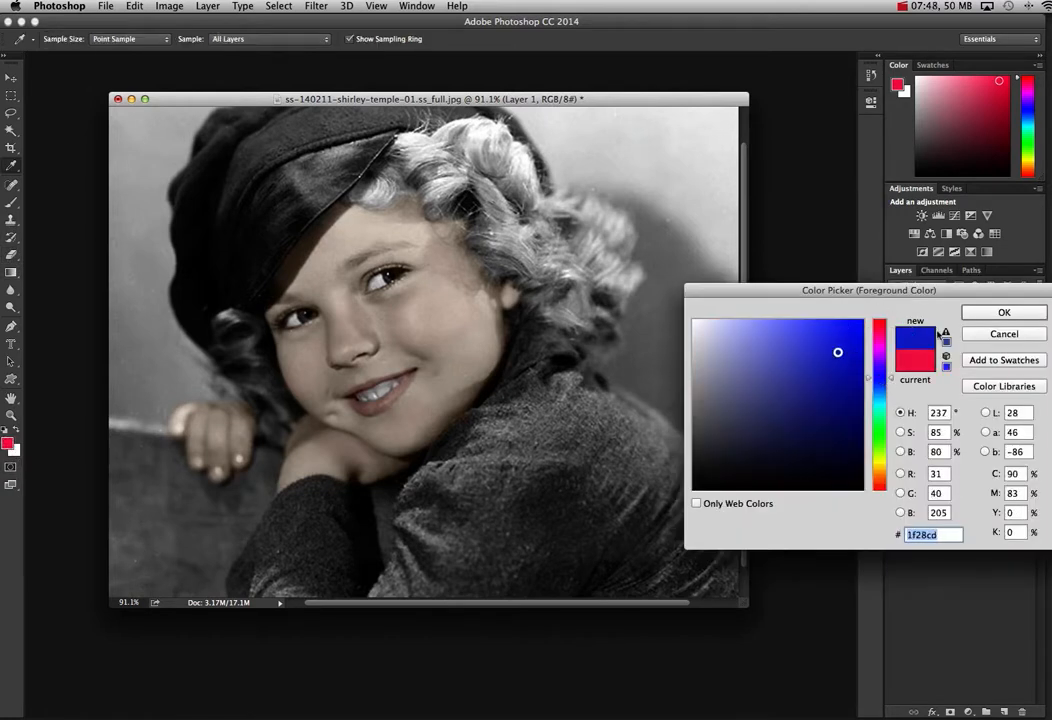
click(1004, 312)
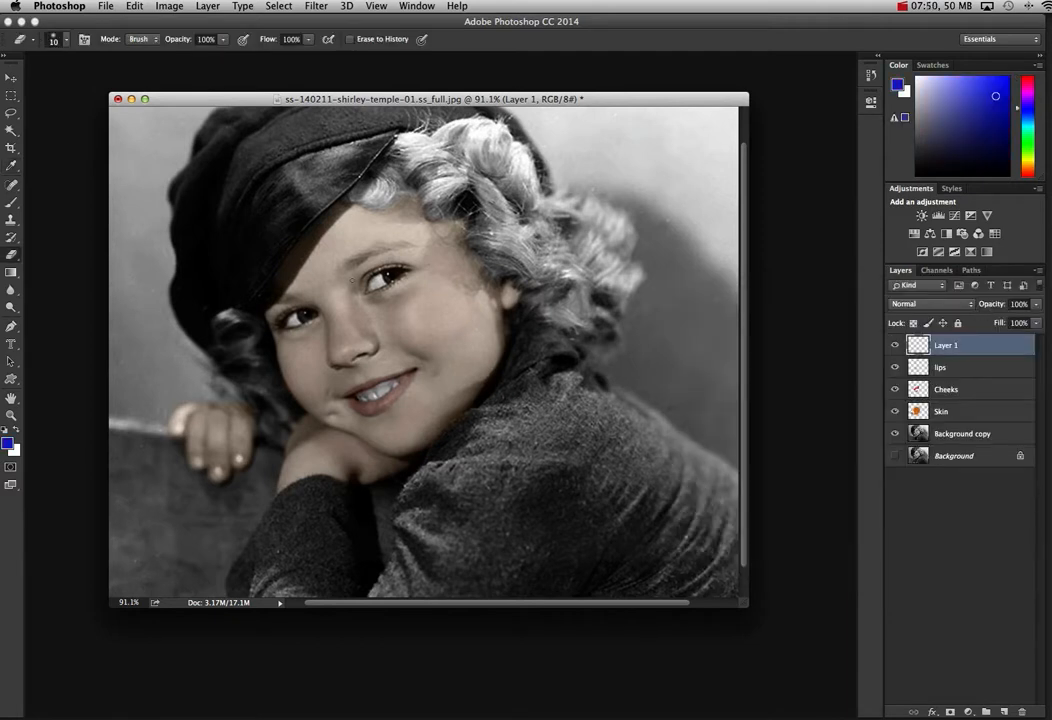
Step: Paint blue eye shadow above both eyes with a 15 px brush and reduce the new layer's opacity to 8%
key(bracketright)
key(bracketright)
key(bracketright)
key(bracketright)
key(bracketright)
click(13, 203)
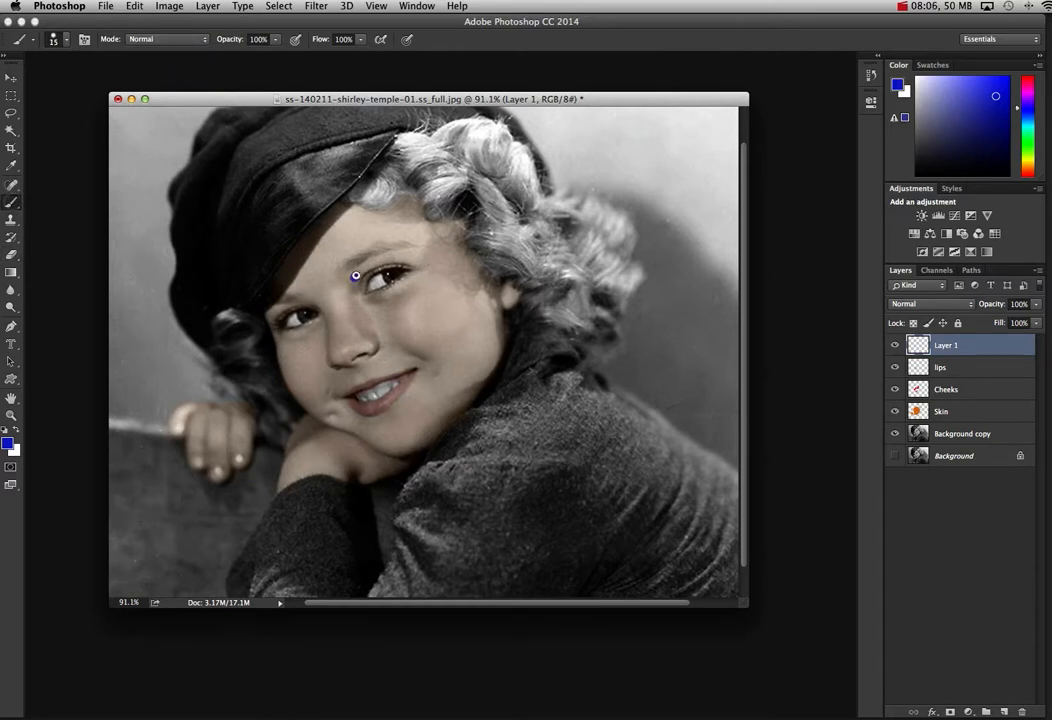
mouse_move(355, 276)
mouse_down()
mouse_move(387, 258)
mouse_move(417, 259)
mouse_up()
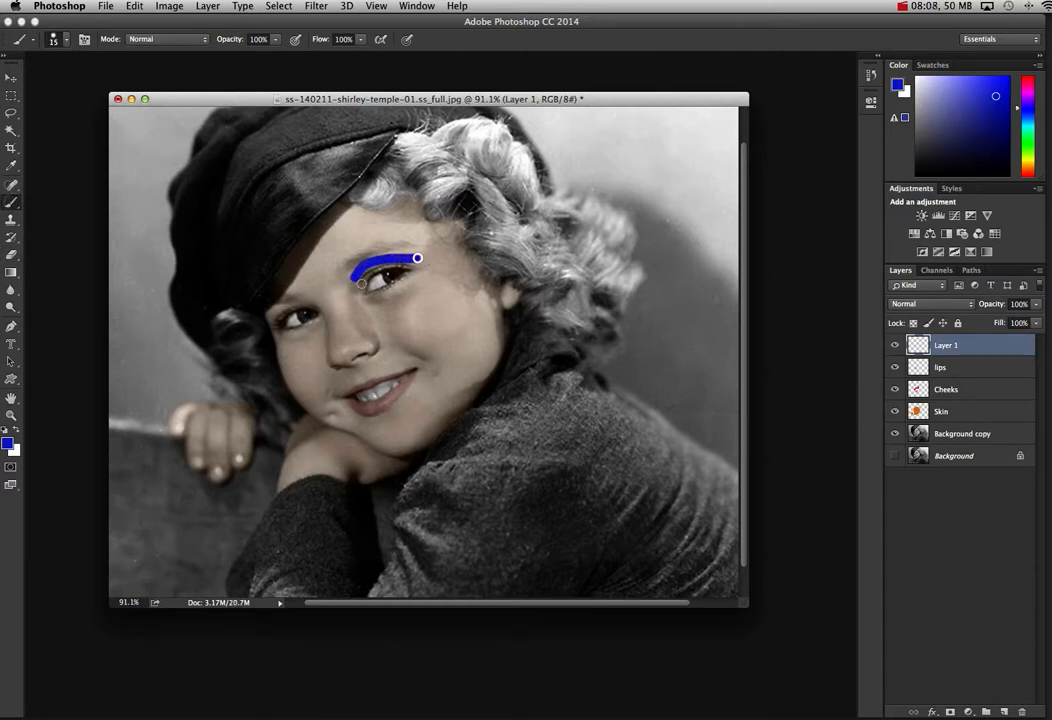
drag(285, 305, 269, 313)
mouse_move(385, 258)
mouse_down()
mouse_move(412, 254)
mouse_move(383, 251)
mouse_move(367, 266)
mouse_up()
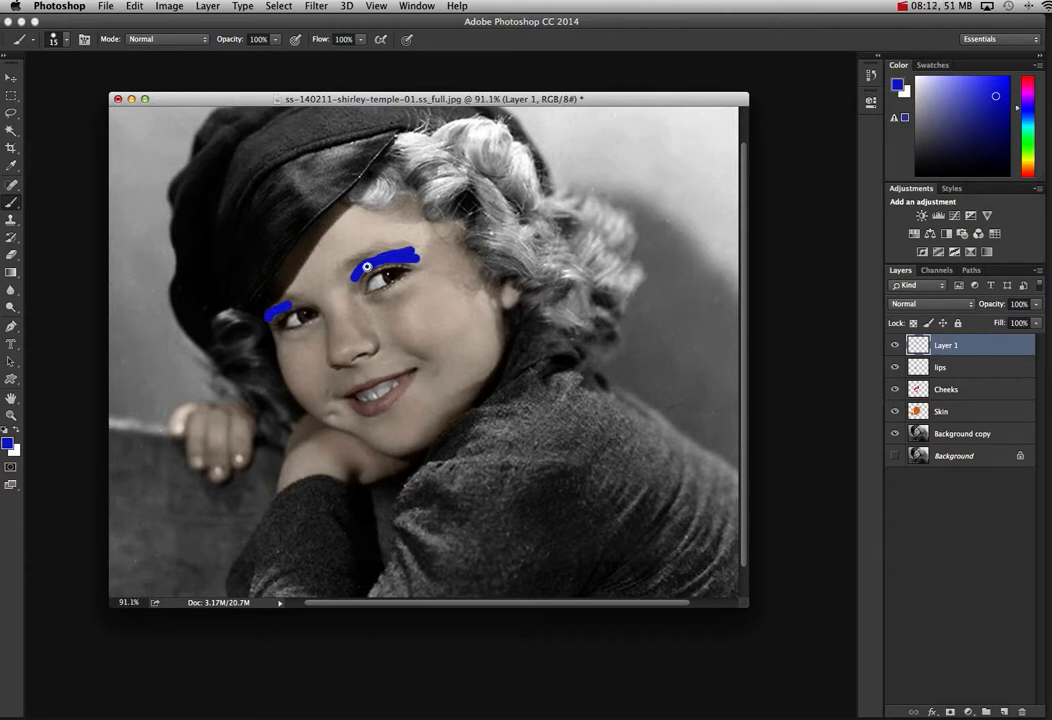
click(1036, 303)
drag(1033, 320, 979, 321)
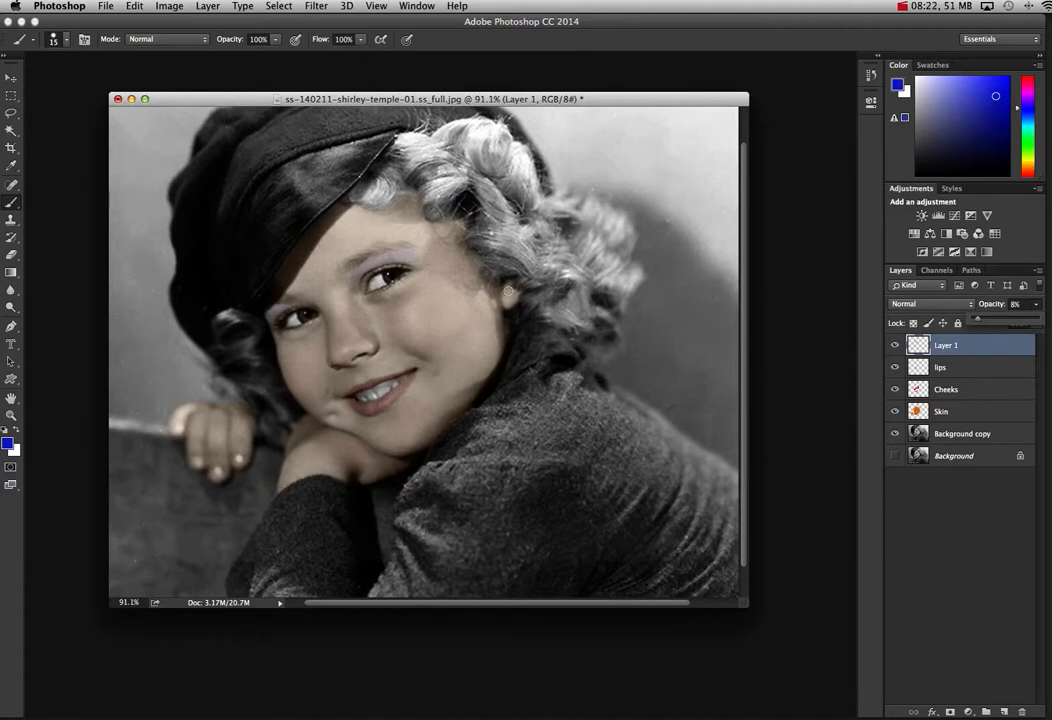
Step: Set the foreground color to pinkish red (#cd1f48) and add a new layer above Layer 1
click(349, 275)
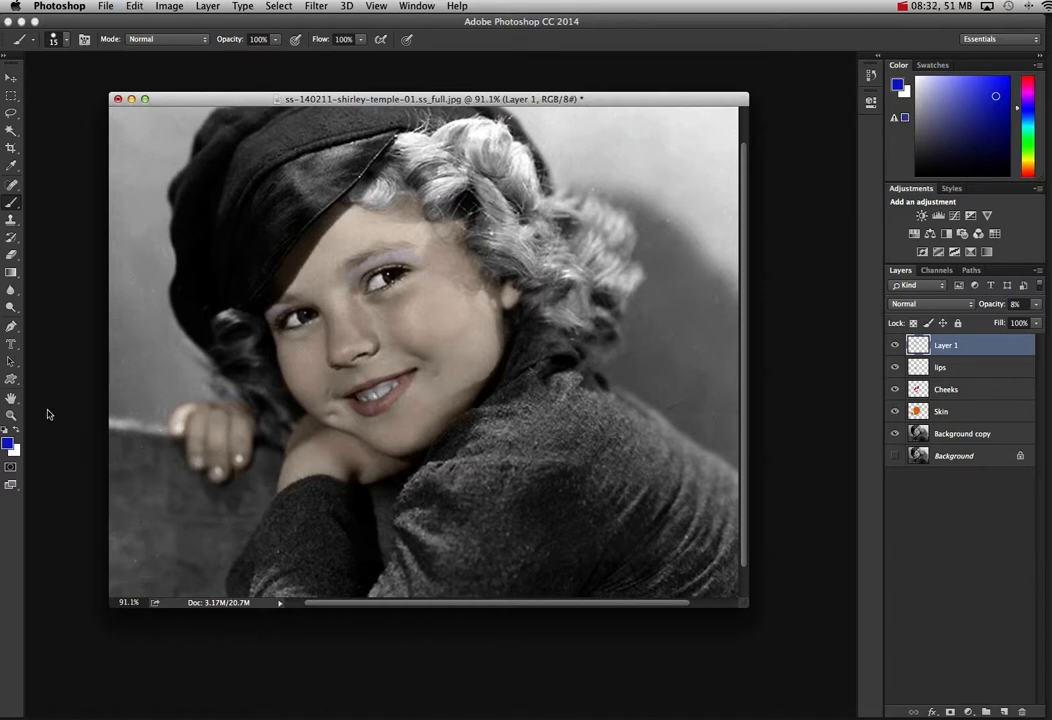
click(7, 443)
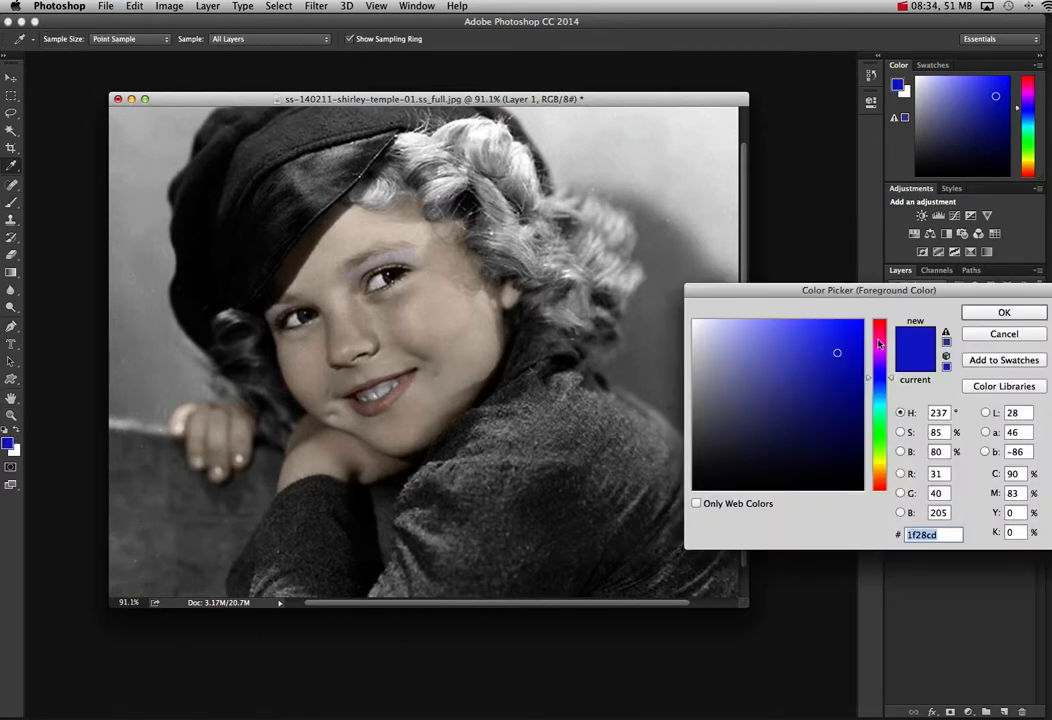
drag(879, 343, 877, 327)
click(968, 310)
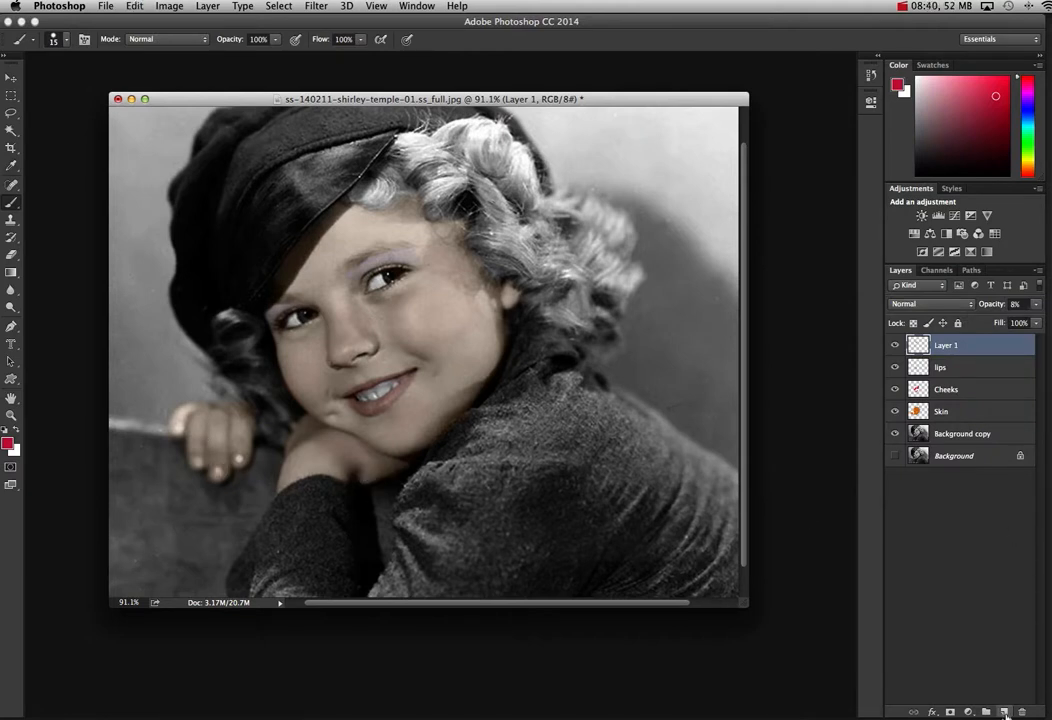
click(1005, 712)
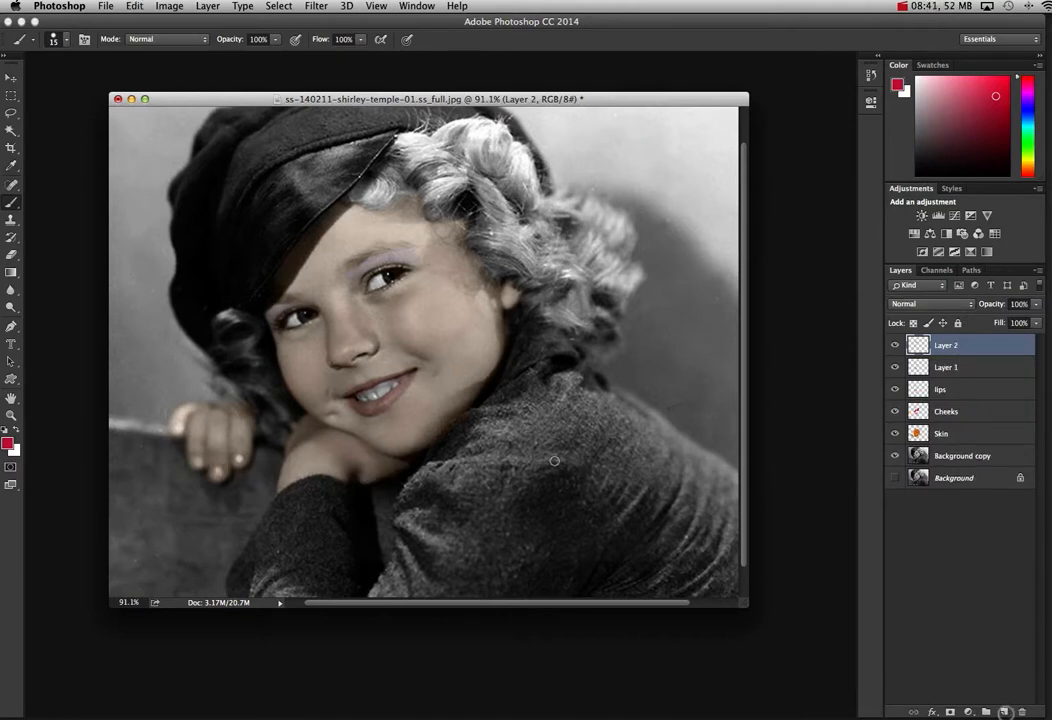
Step: Dab red onto the four visible fingernails with the 15 px brush and lower the layer's opacity to 8%
click(217, 472)
click(238, 458)
click(198, 463)
click(176, 430)
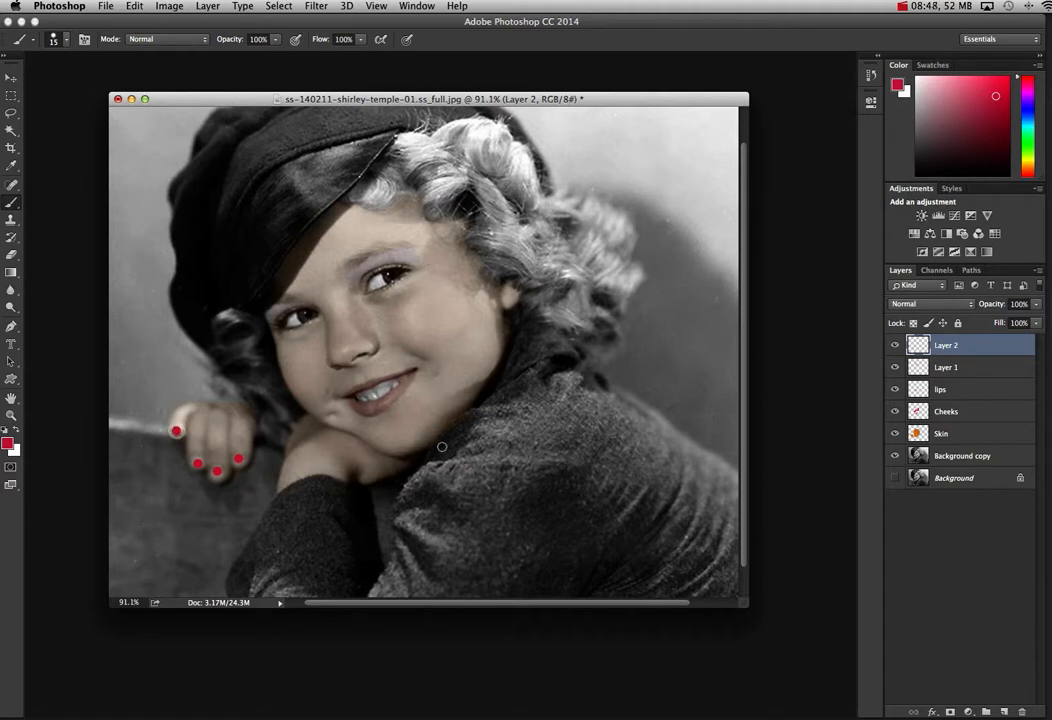
click(1037, 304)
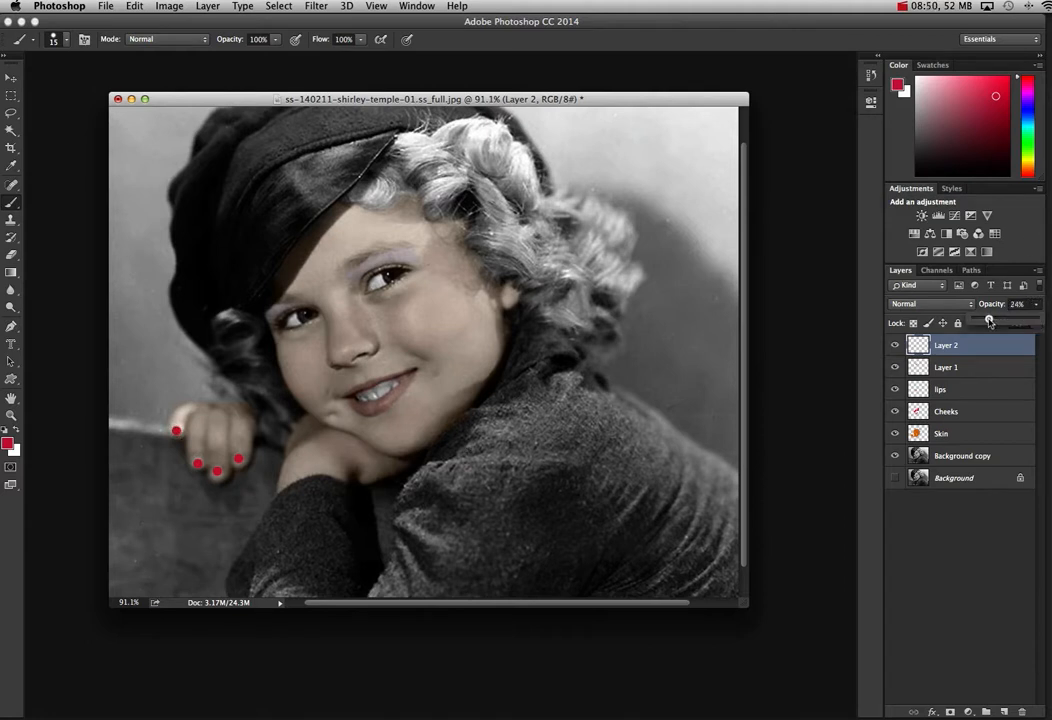
drag(1035, 320, 983, 321)
right_click(178, 429)
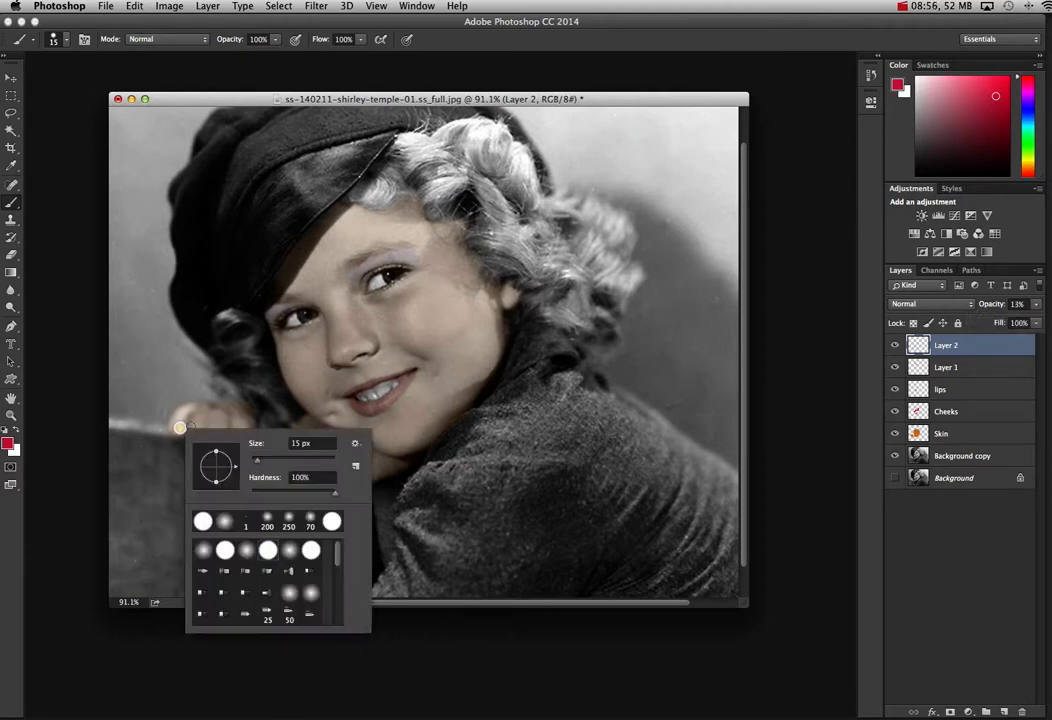
click(180, 427)
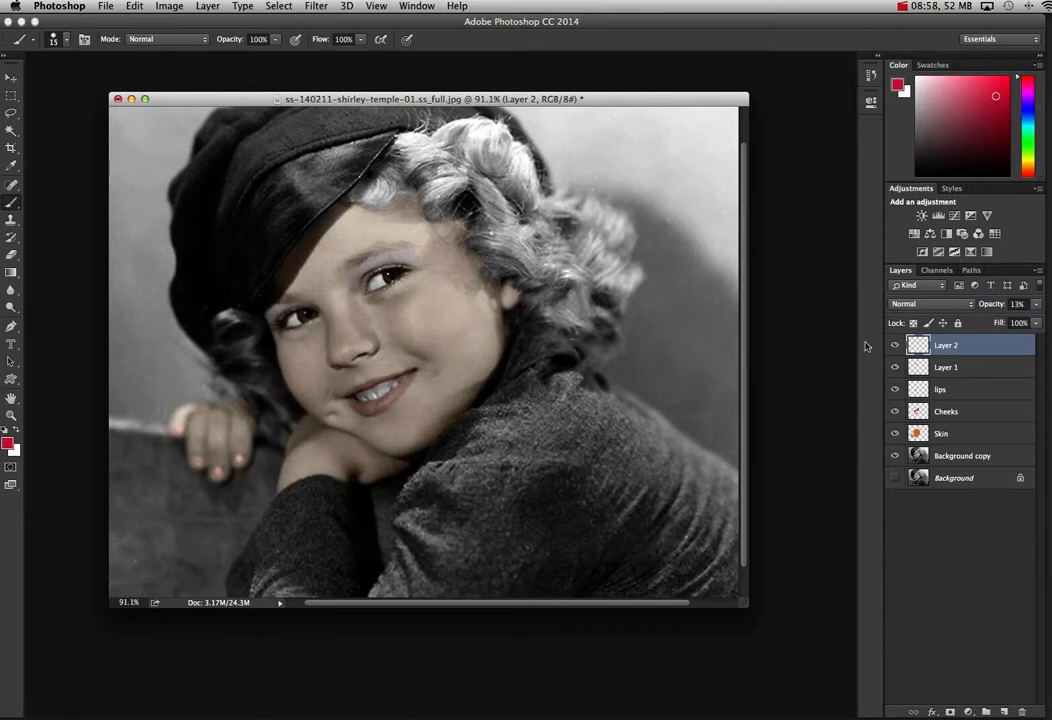
click(1037, 305)
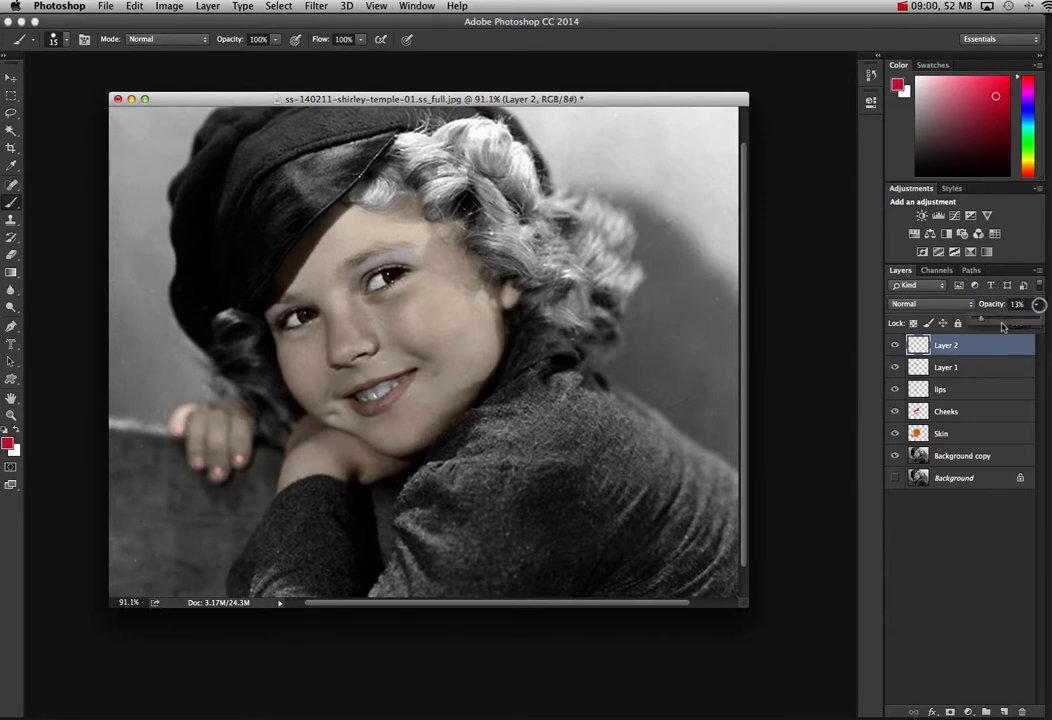
drag(981, 321, 975, 322)
Step: Add a new layer at the top of the stack and name it Eyes
key(z)
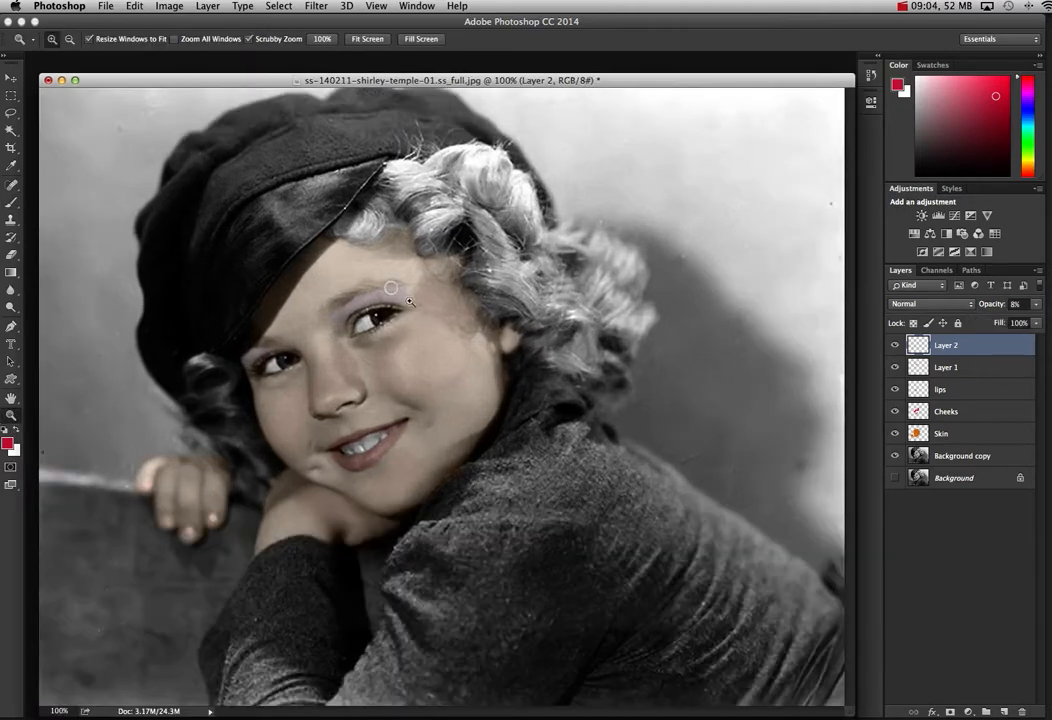
click(320, 238)
click(369, 340)
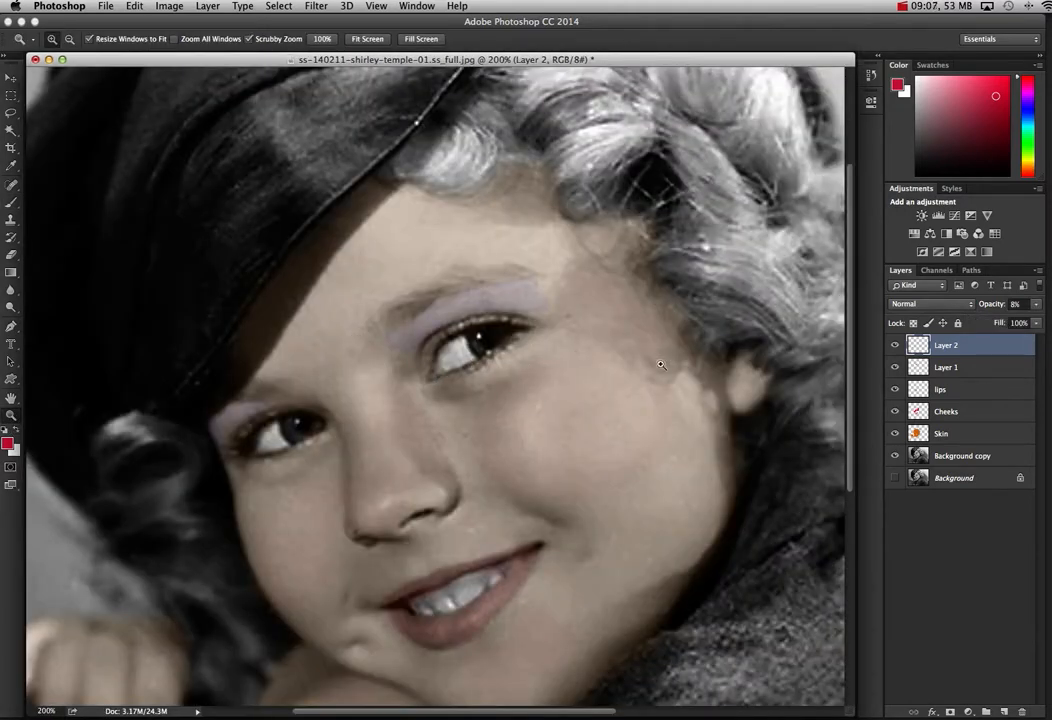
click(1004, 711)
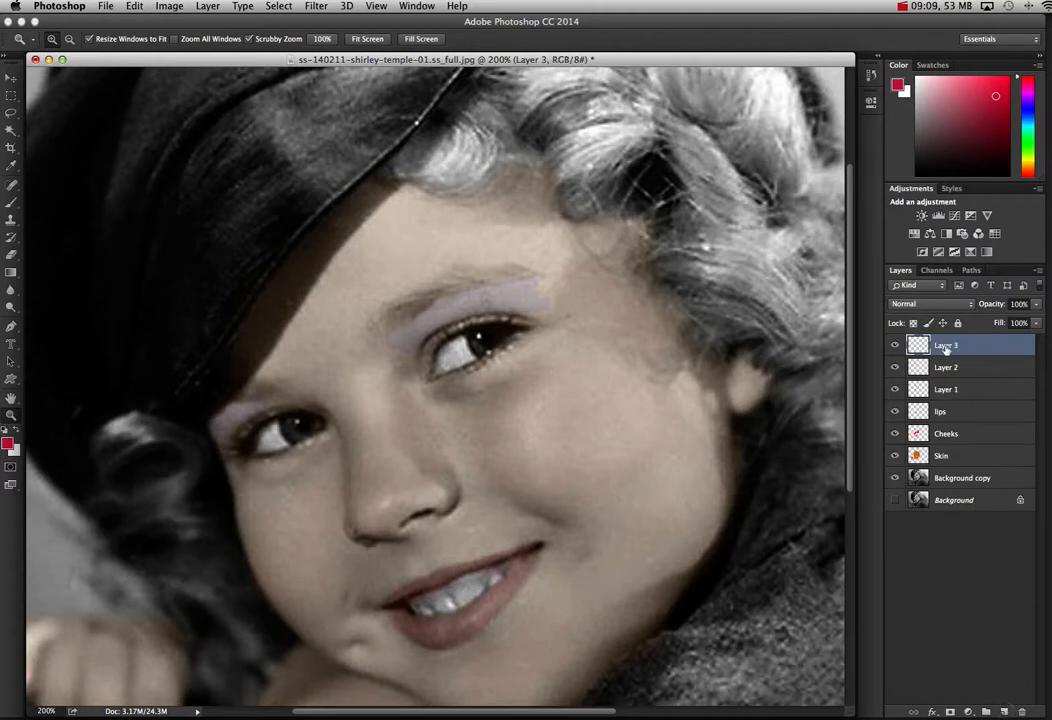
double_click(946, 345)
text(Ly)
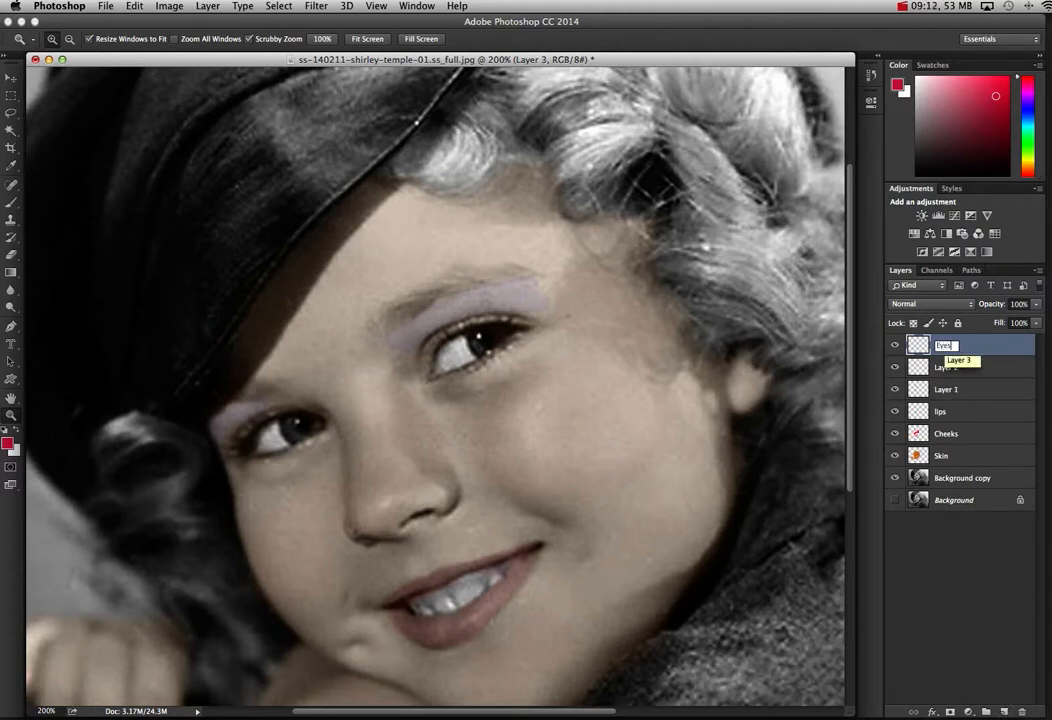
key(Return)
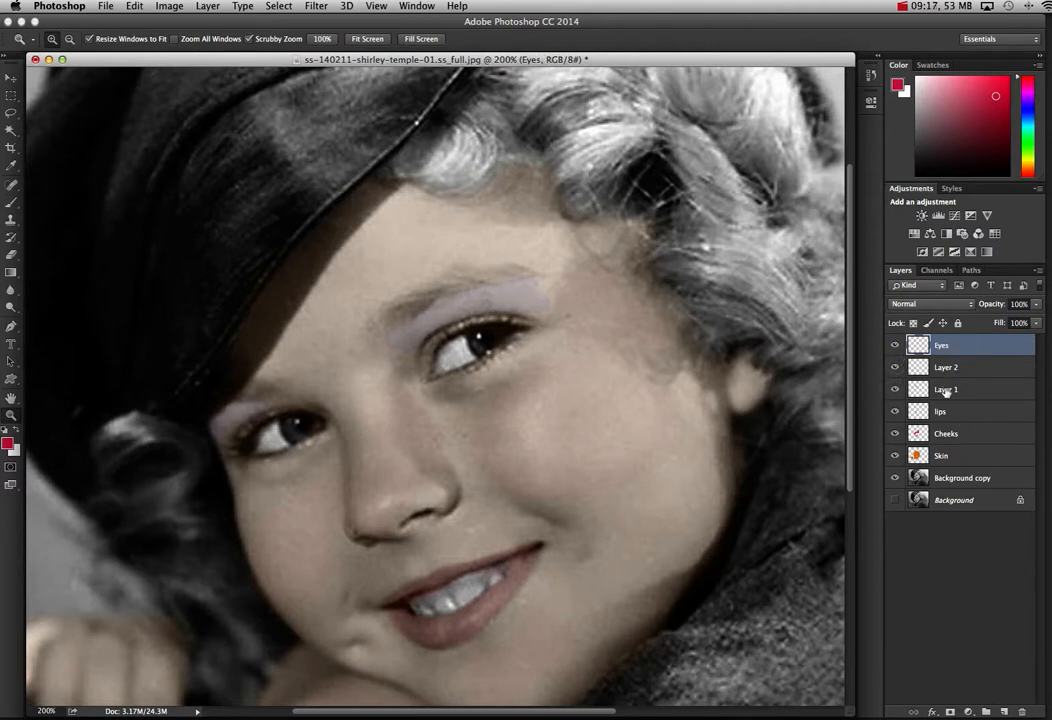
Step: Rename Layer 1 as Liner and Layer 2 as Finger Nails
double_click(945, 389)
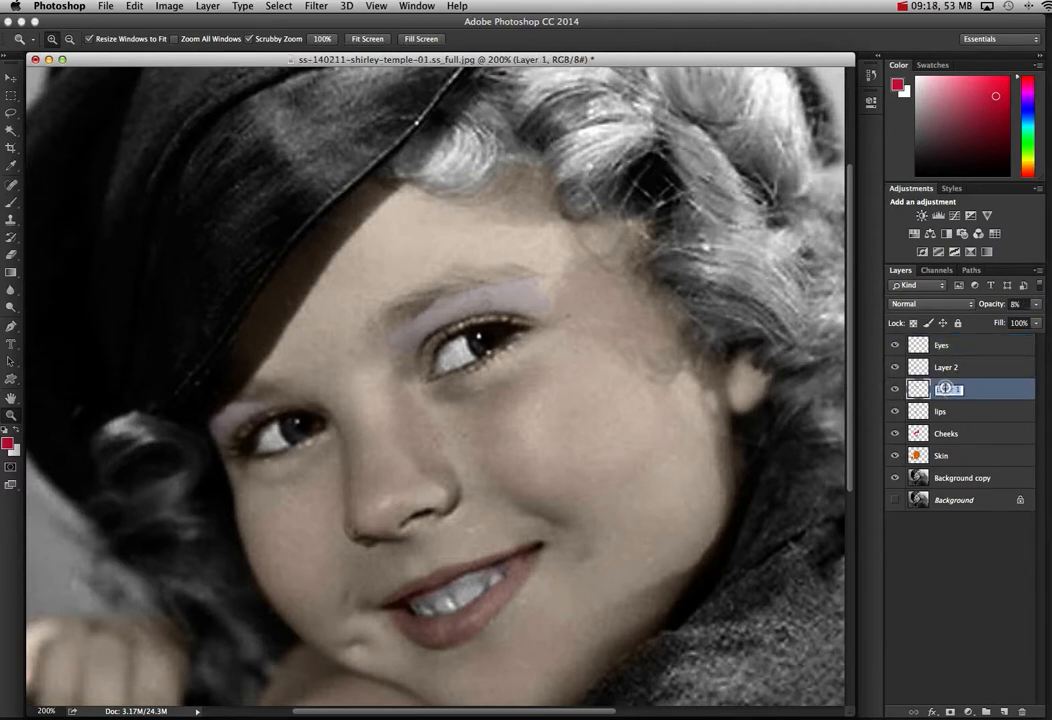
text(Lids)
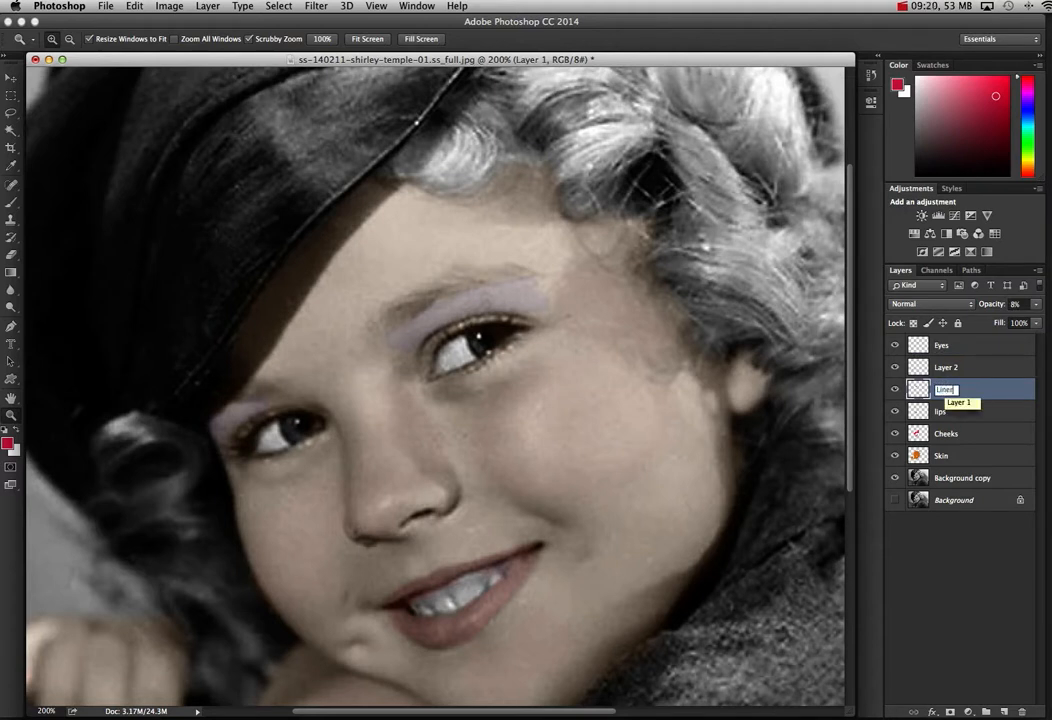
click(945, 369)
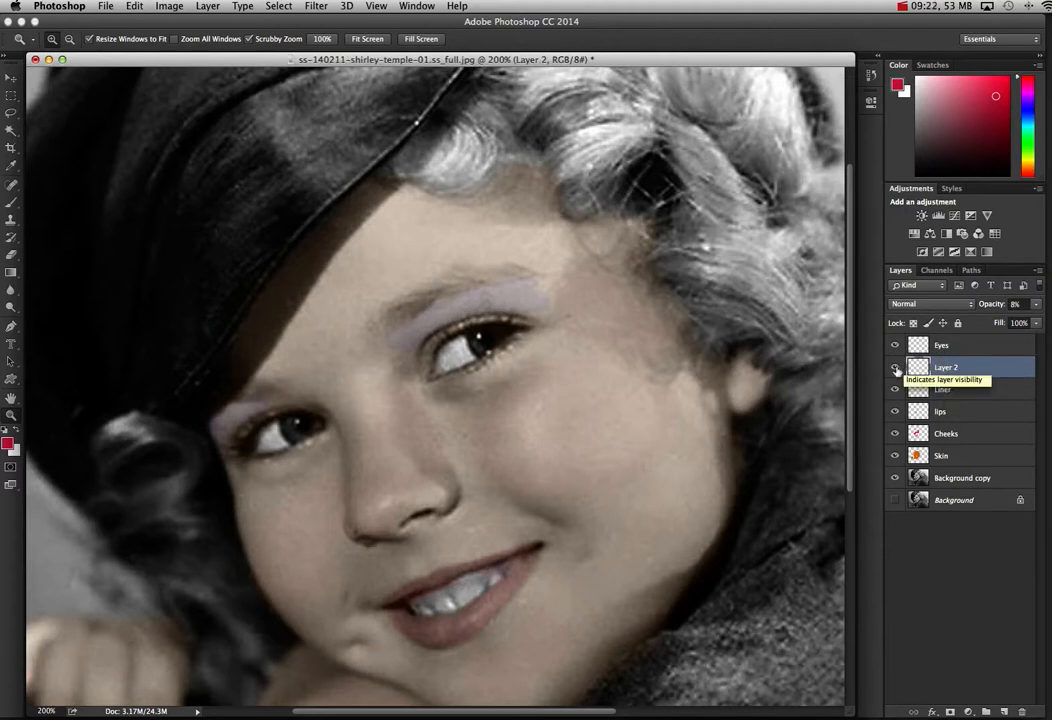
click(896, 368)
click(896, 368)
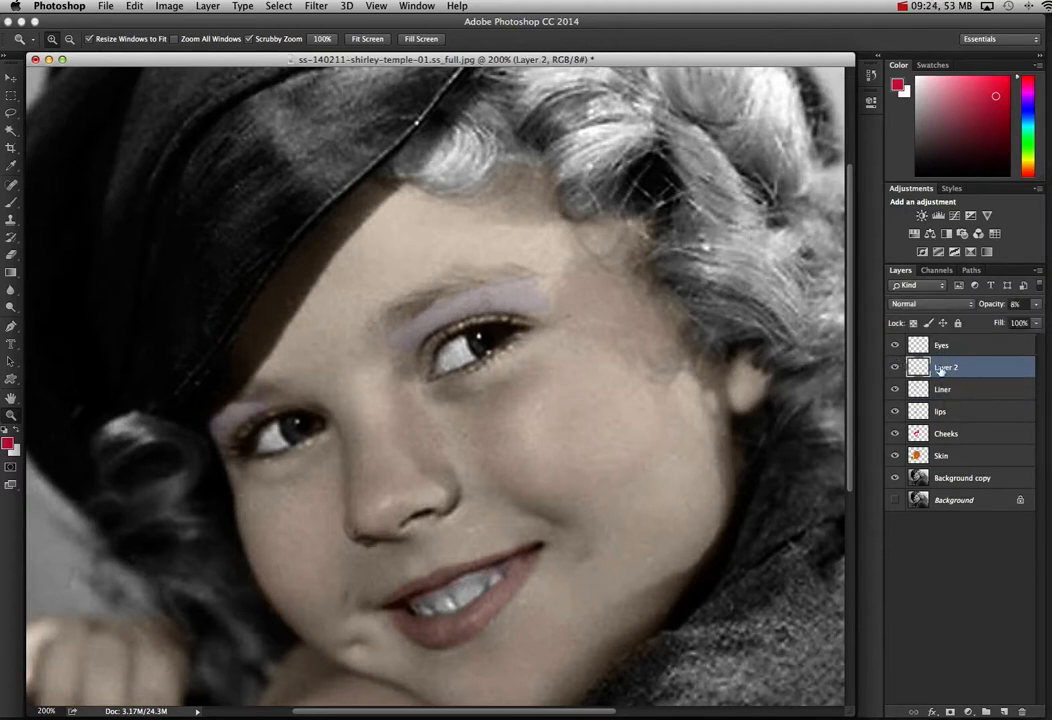
double_click(947, 367)
text(Fine)
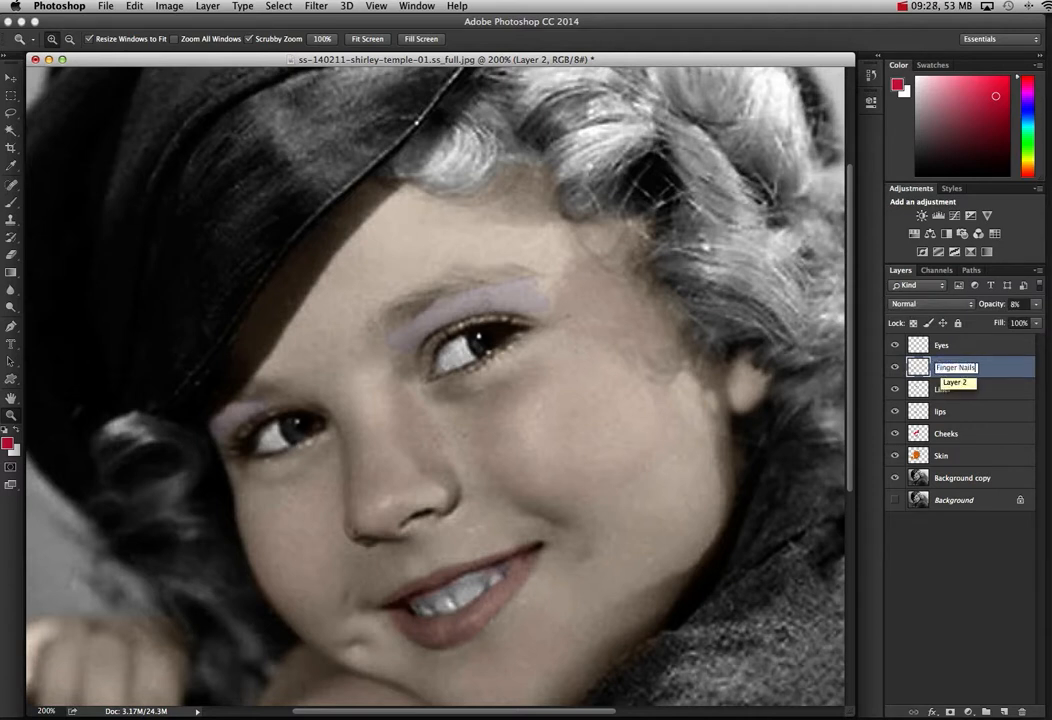
text(er Nails)
Step: Select the Eyes layer and set the foreground color to blue (#0757b9)
double_click(968, 346)
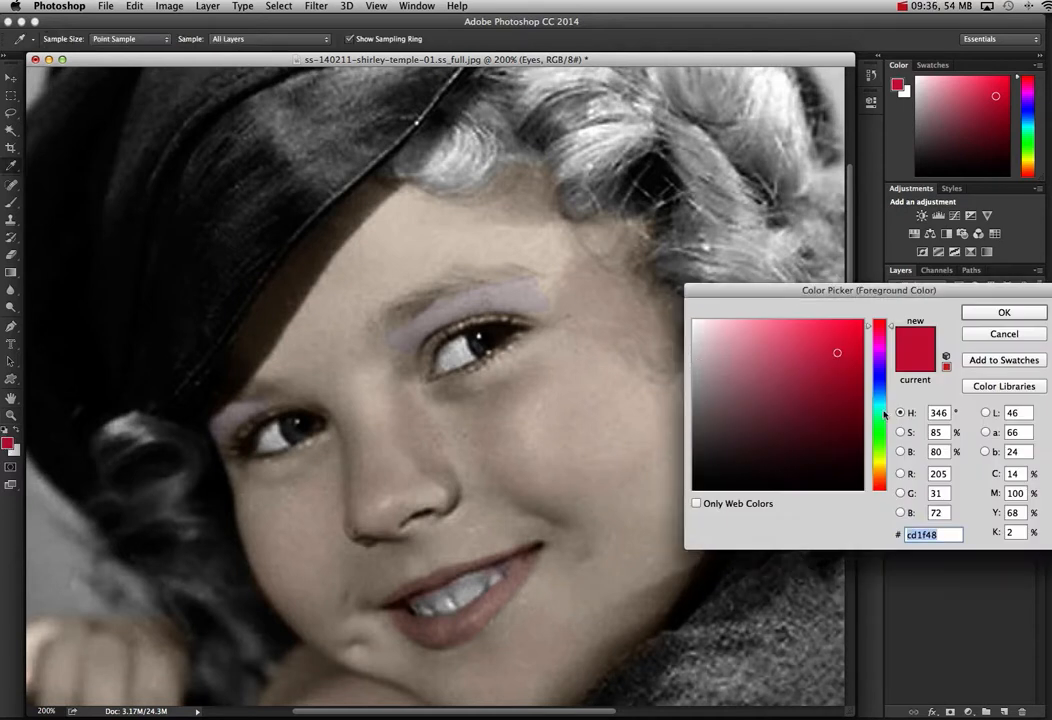
click(878, 388)
click(856, 366)
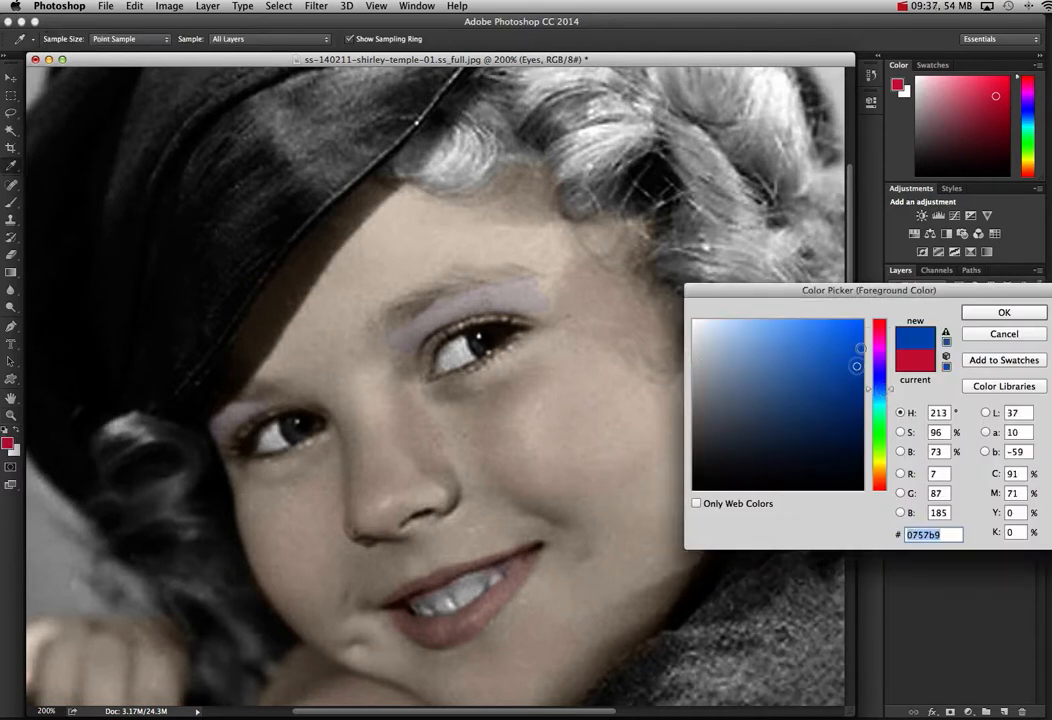
click(970, 314)
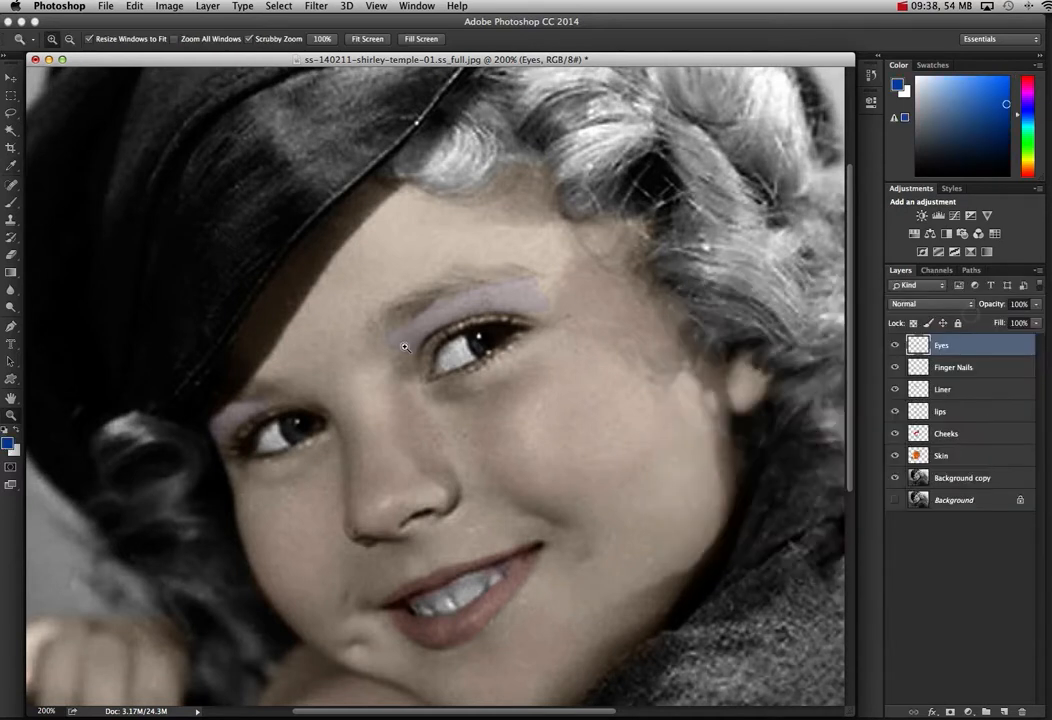
Step: Paint both irises blue with the 15 px brush and reduce the Eyes layer's opacity to 13%
click(9, 203)
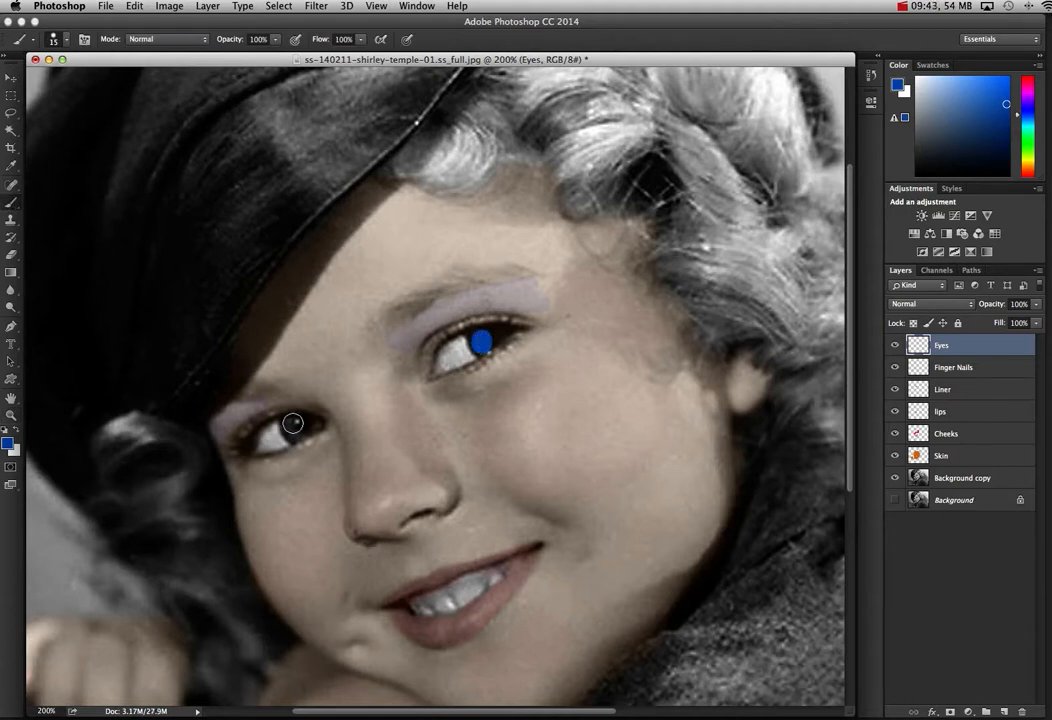
drag(282, 429, 298, 430)
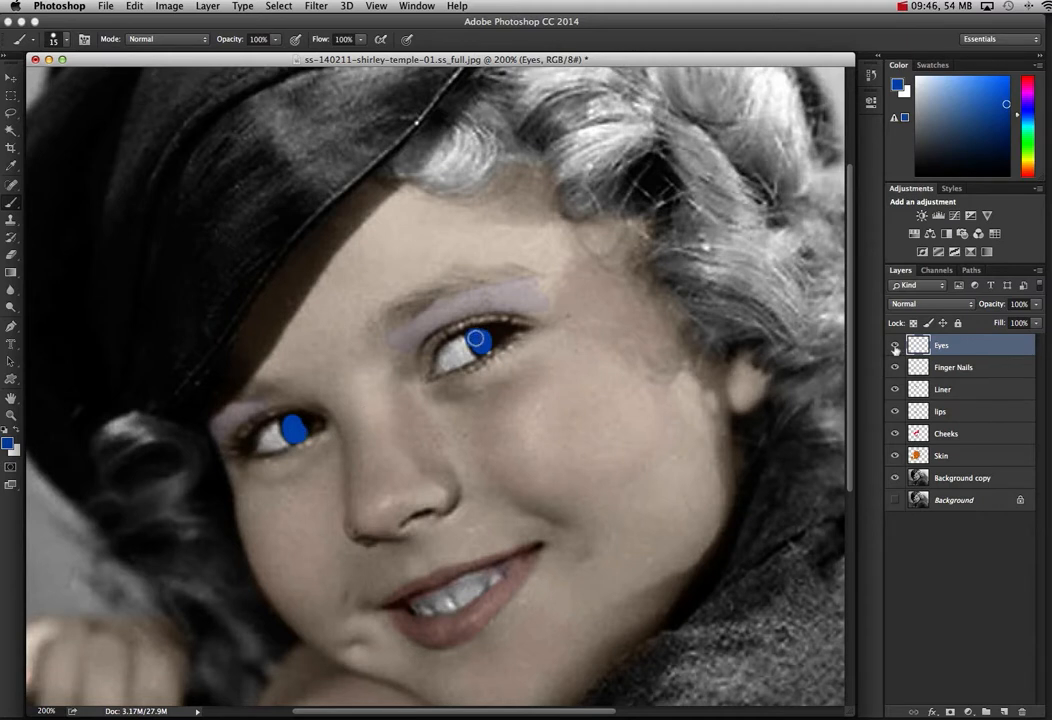
click(1036, 304)
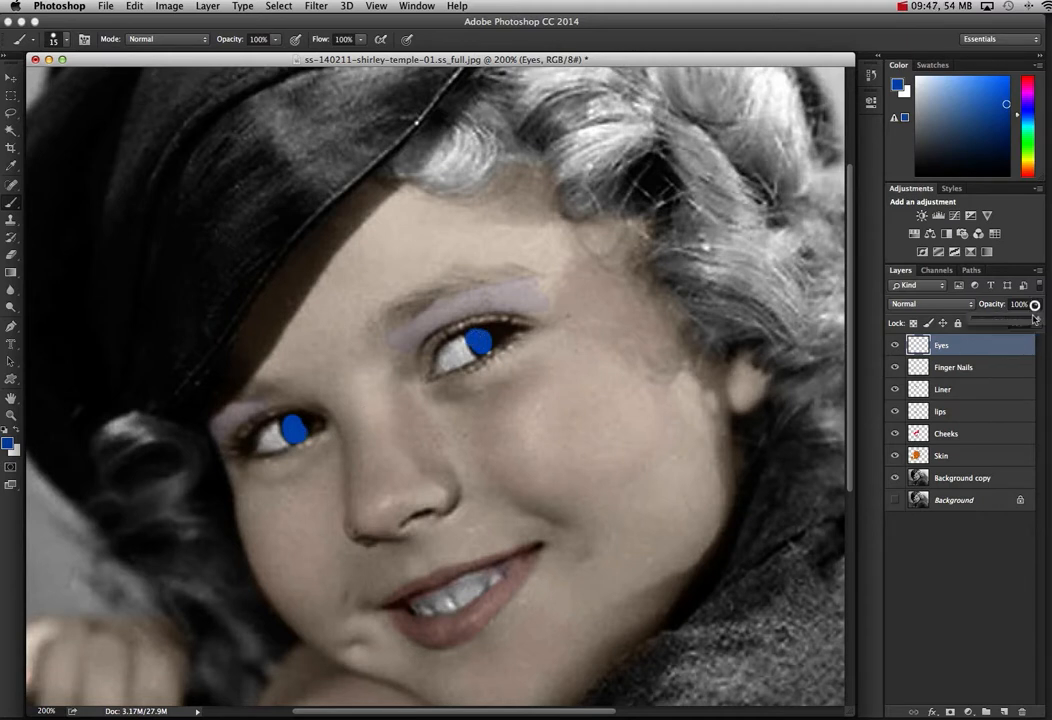
drag(1033, 322, 983, 322)
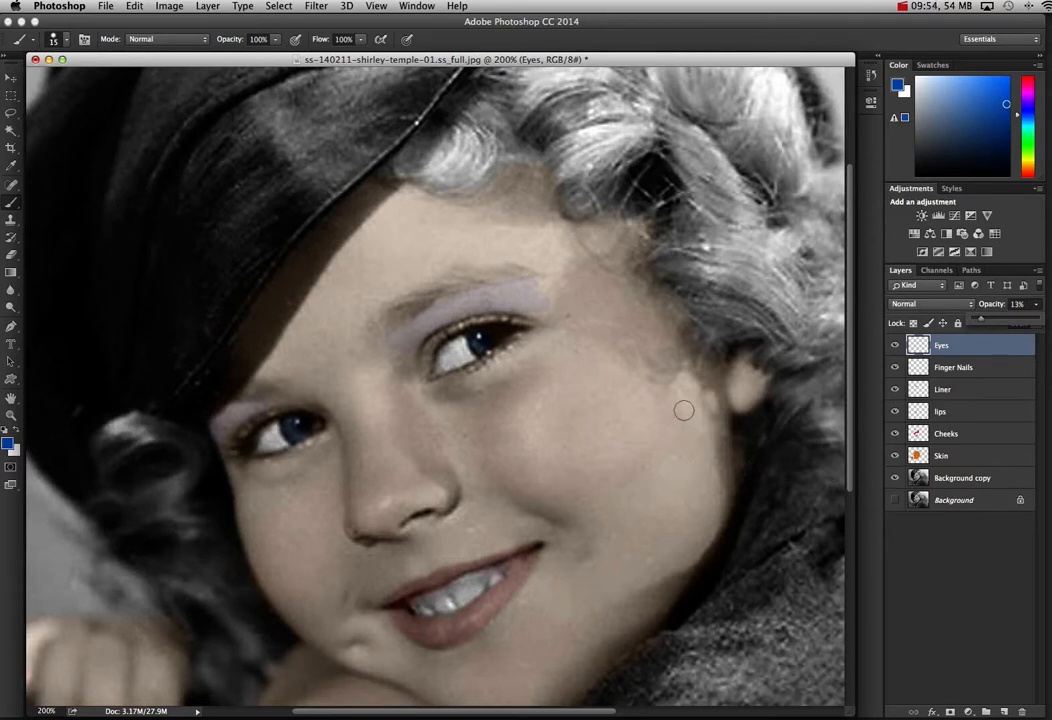
Step: Erase the excess eye shadow below the eyebrow on the Liner layer with a 20 px eraser
click(975, 389)
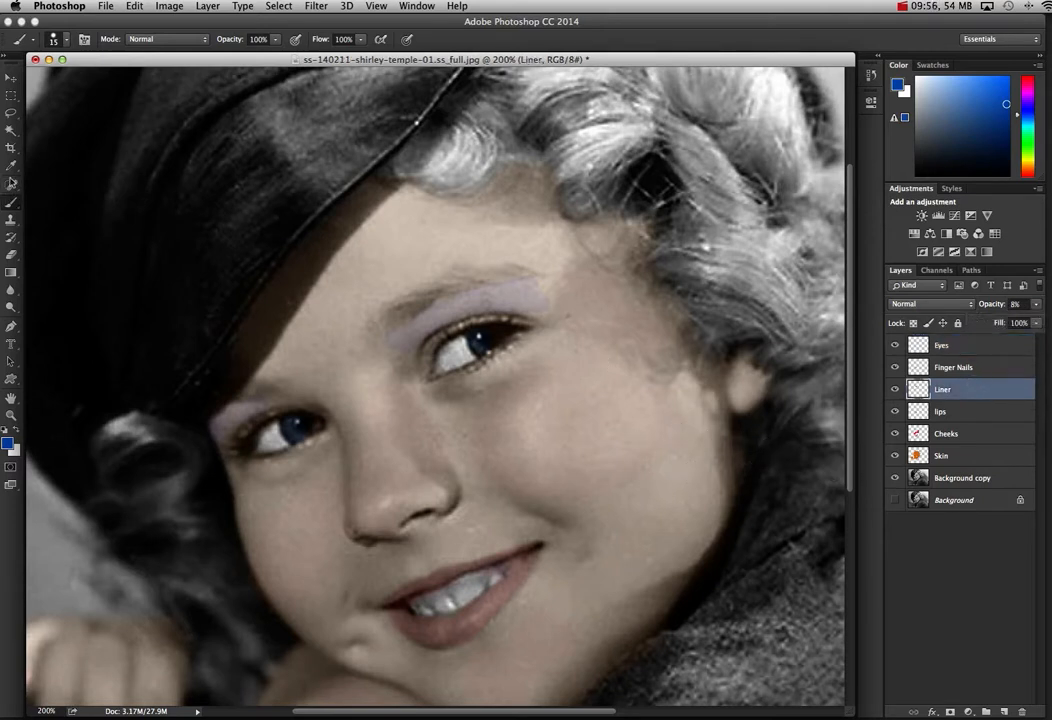
key(e)
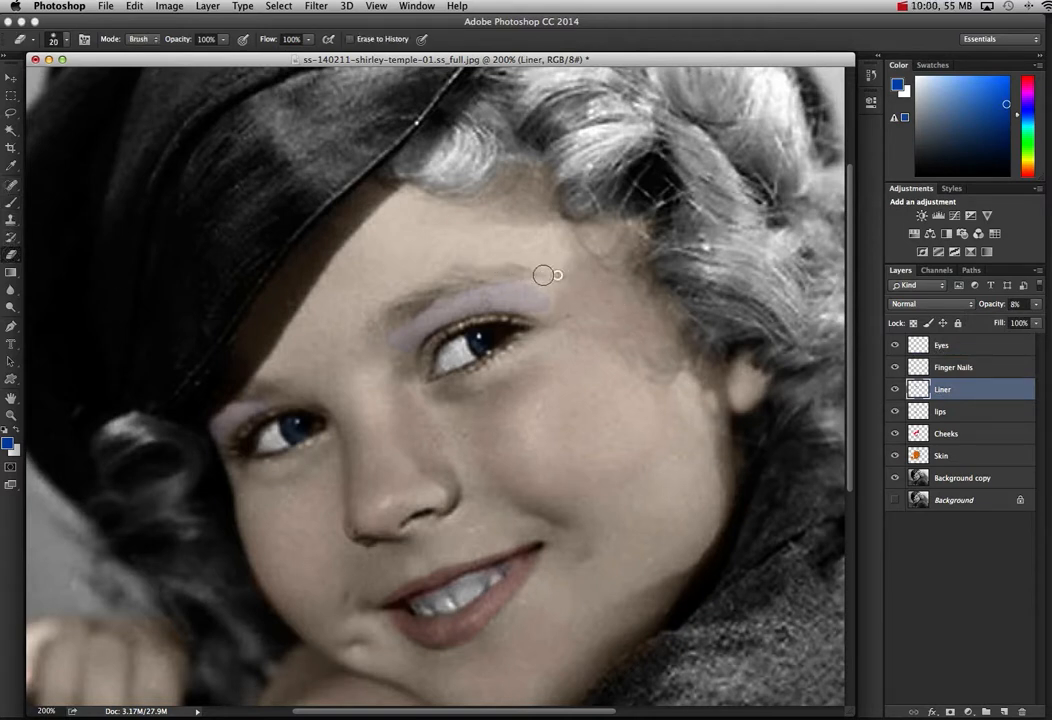
mouse_move(556, 308)
mouse_down()
mouse_move(464, 326)
mouse_move(399, 317)
mouse_up()
Step: Select the lips layer, set the foreground color to dark red and ready the 15 px brush for the lips
scroll(481, 306, down, 5)
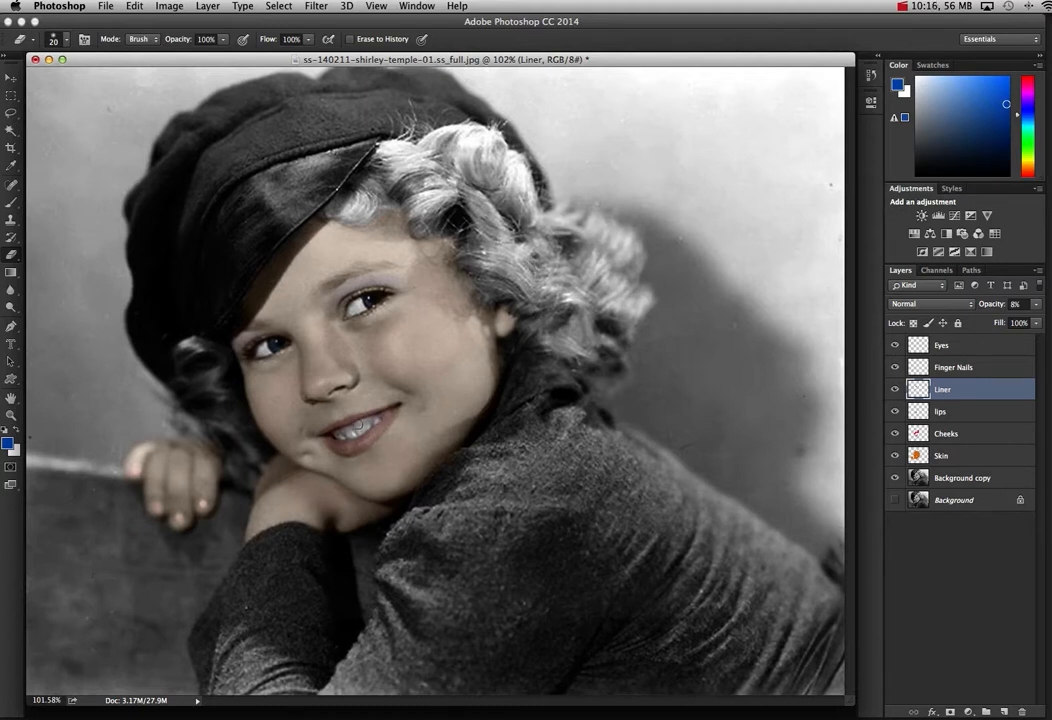
click(985, 413)
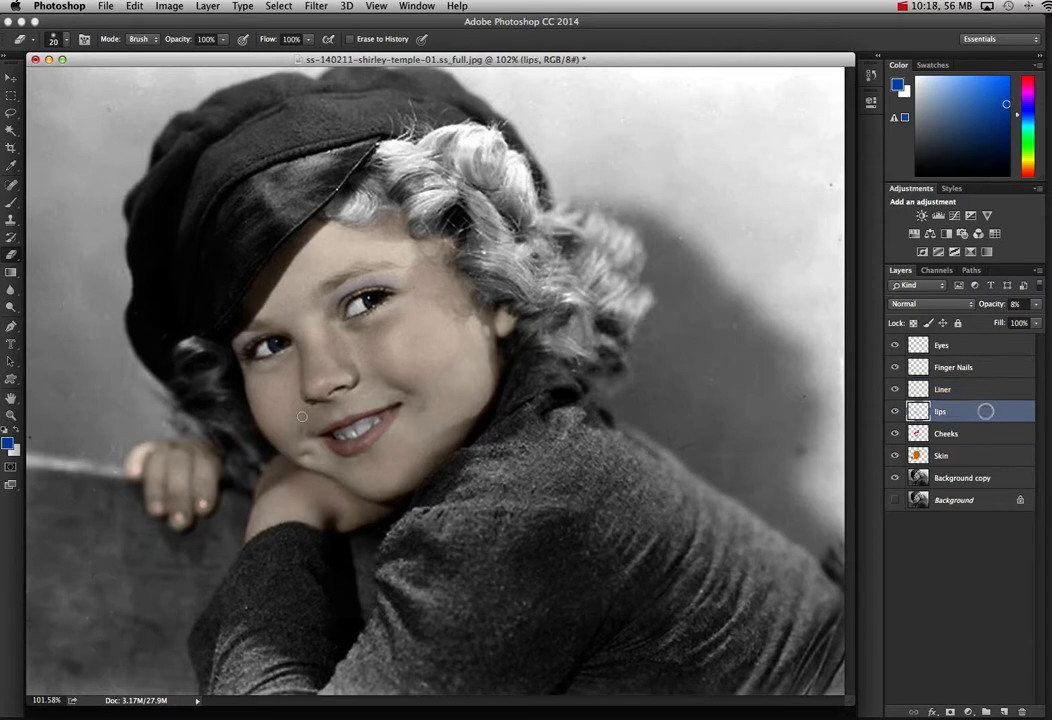
click(10, 166)
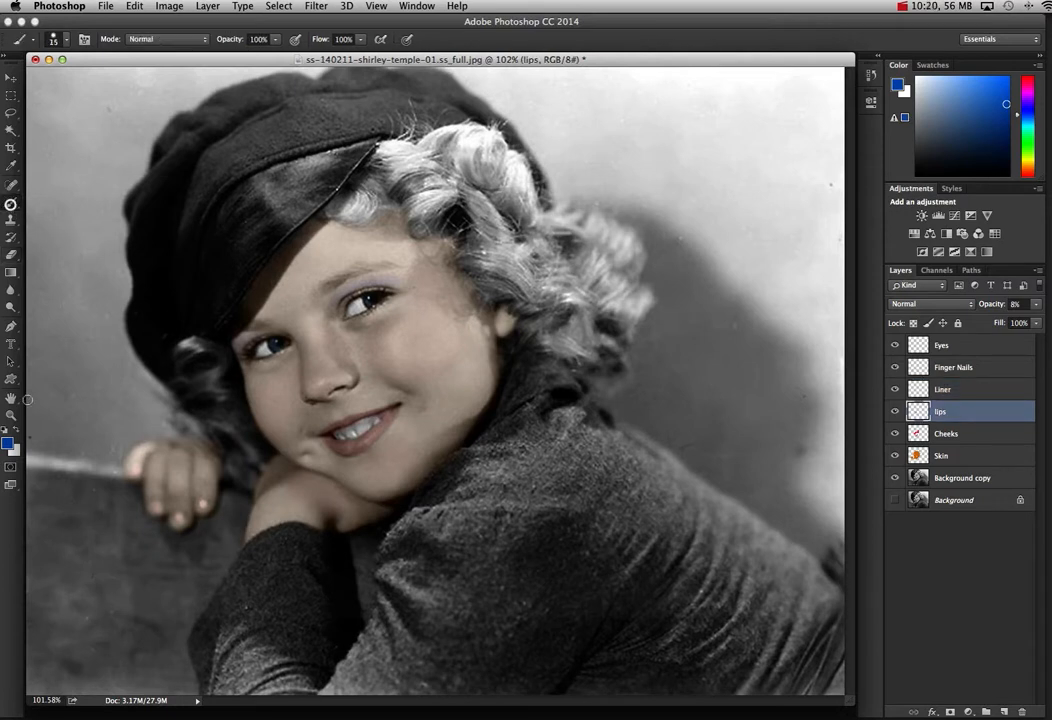
click(7, 442)
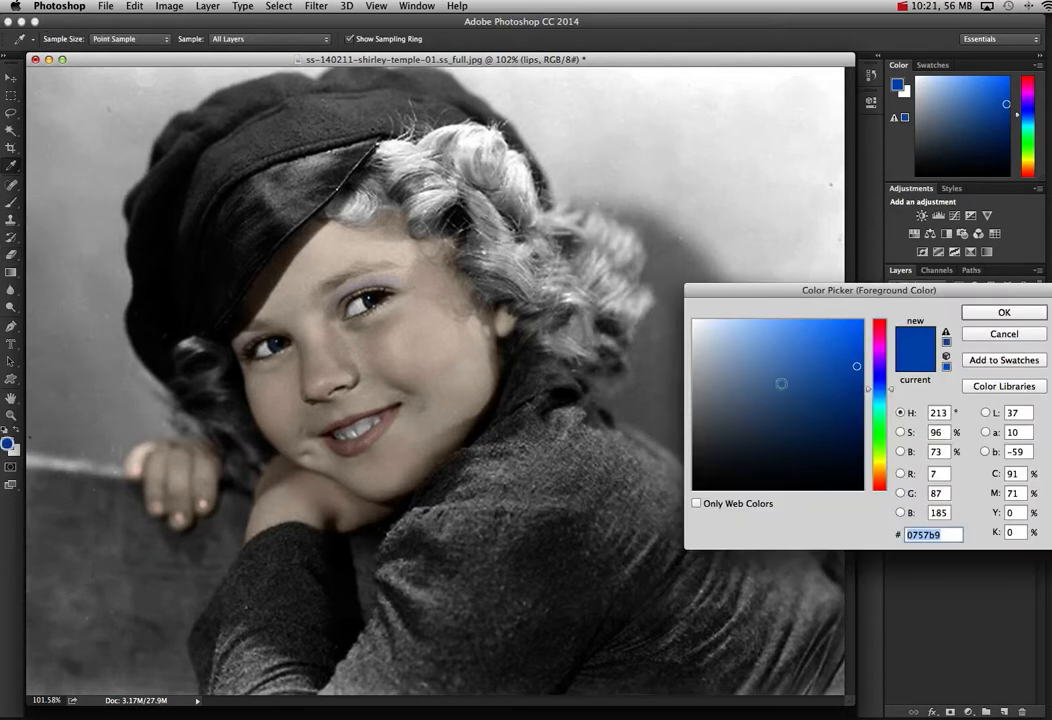
click(881, 326)
click(1003, 312)
key(b)
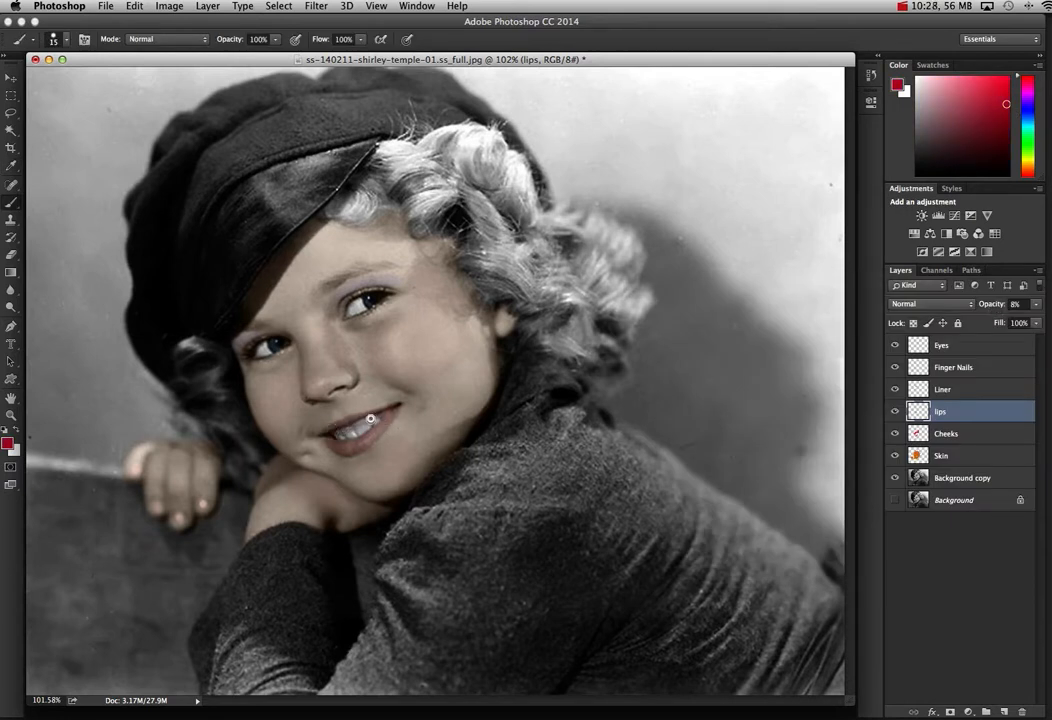
Step: Add a layer named Hair above the Eyes layer and set the foreground color to a dark golden yellow
click(986, 350)
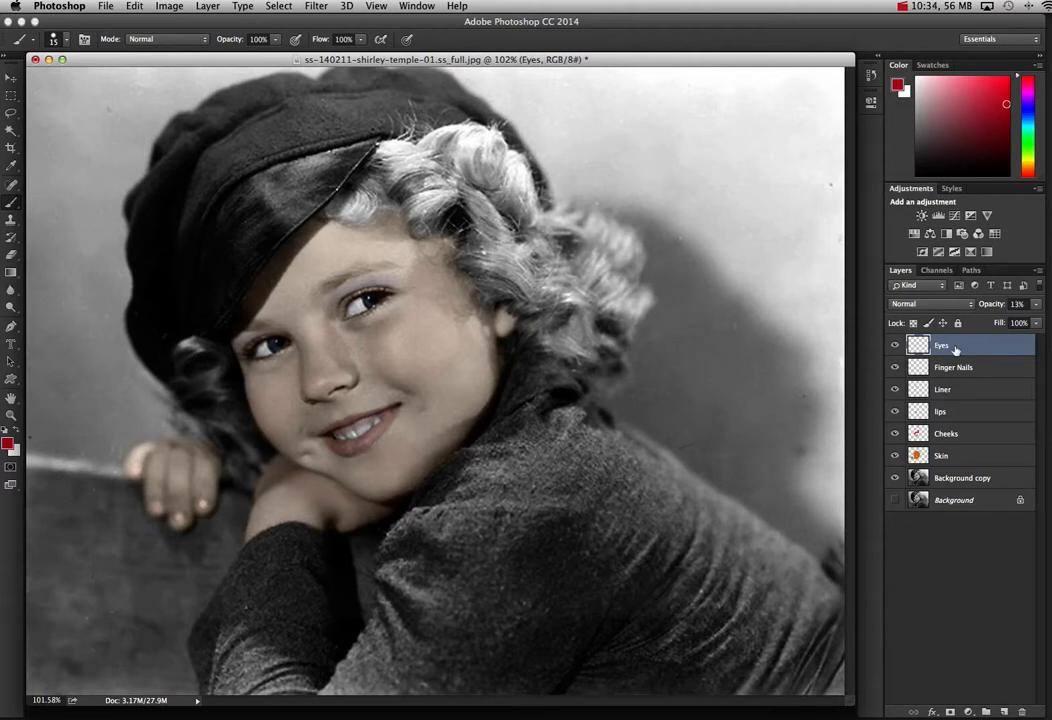
click(1003, 711)
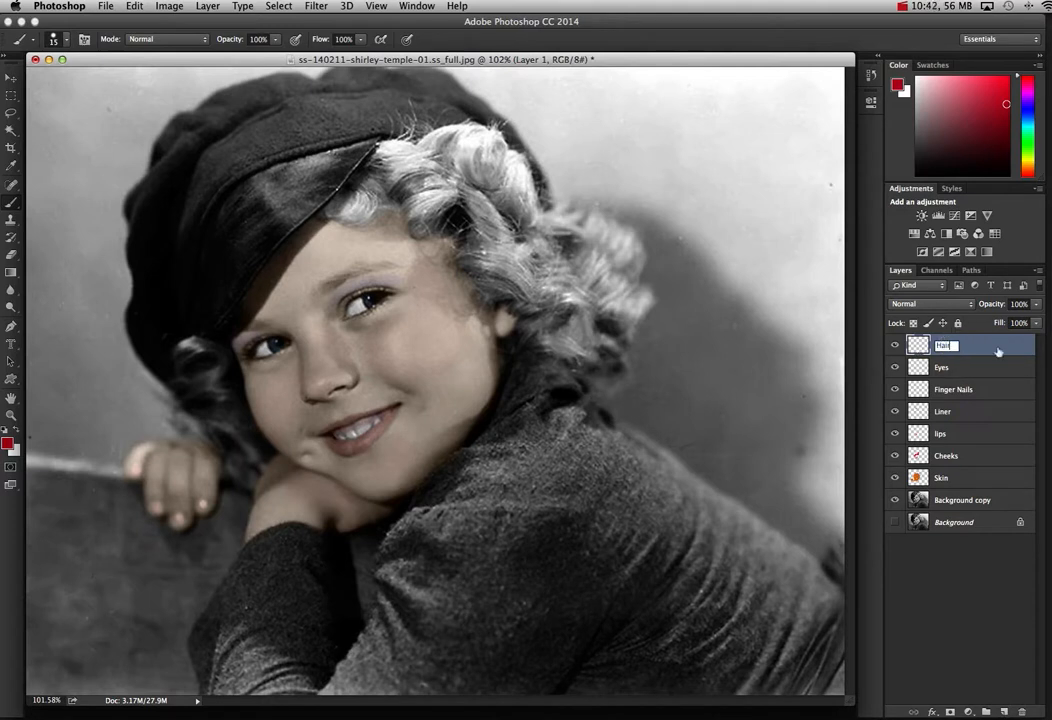
key(Return)
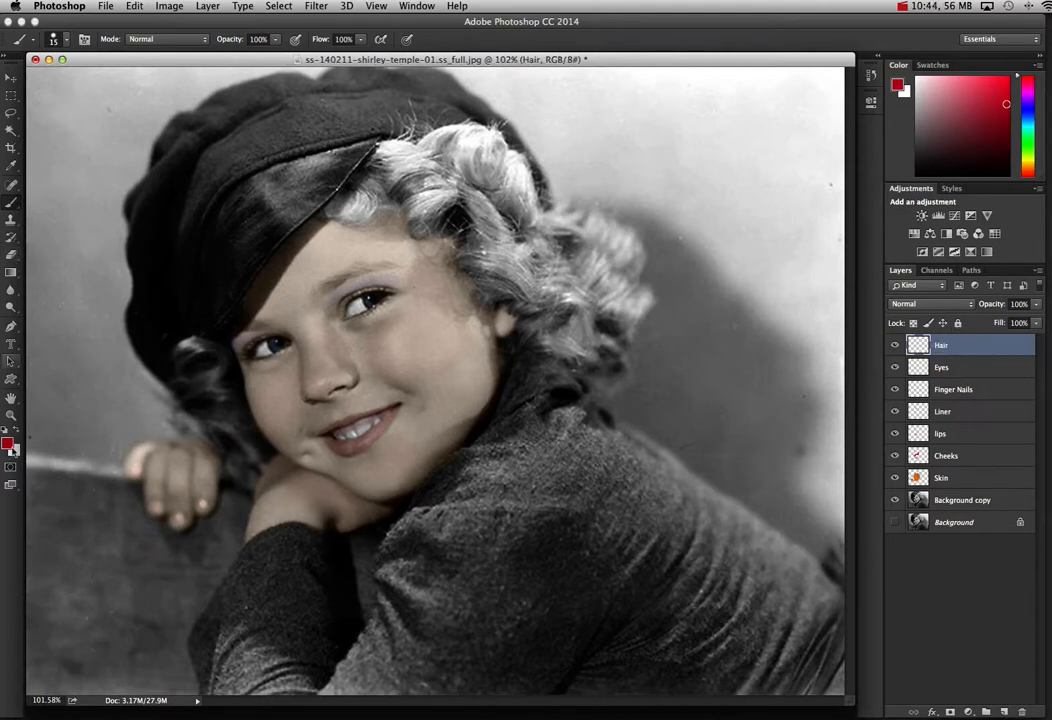
click(9, 444)
click(880, 466)
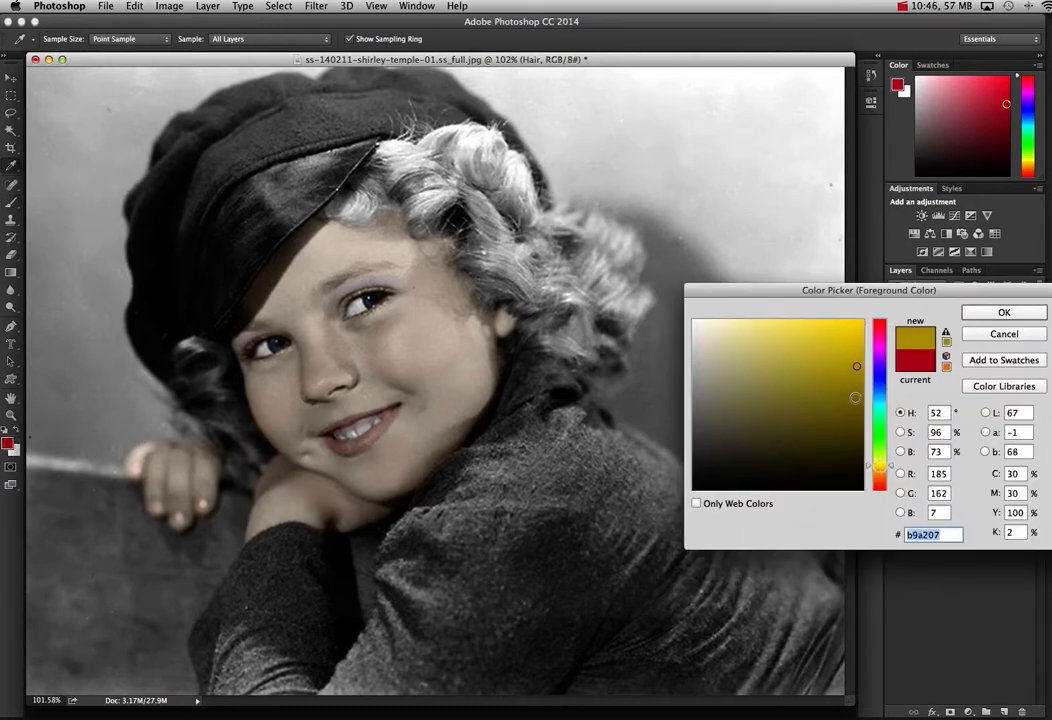
click(862, 355)
click(1032, 314)
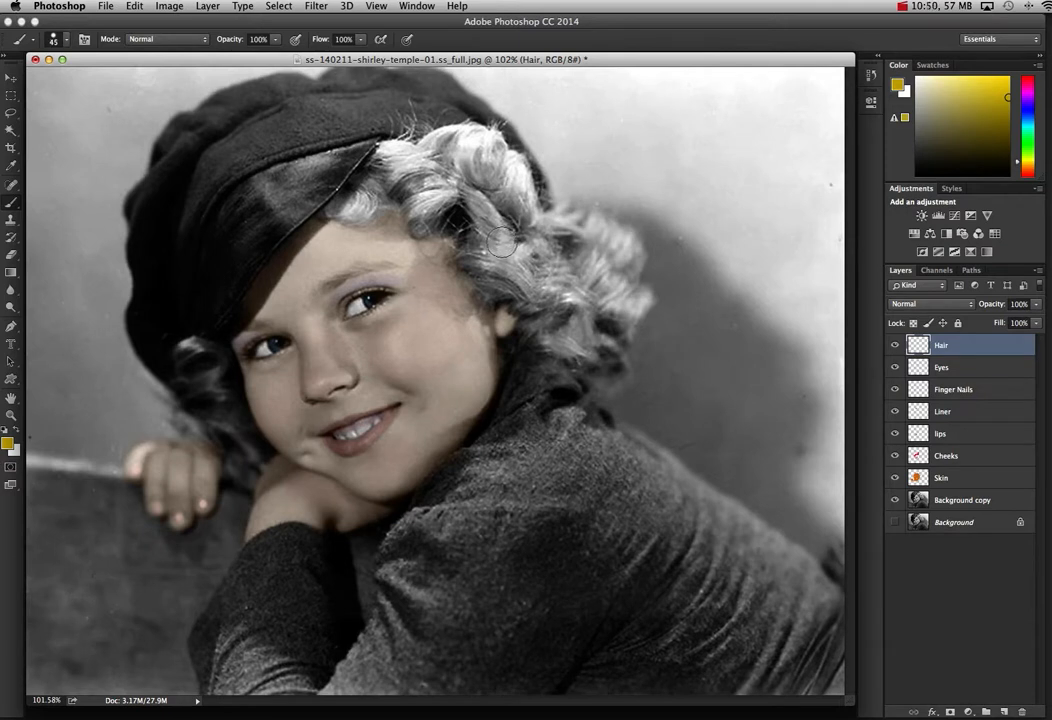
Step: Paint the large mass of curls from the hat's brim to the shoulder yellow with a 150 px brush on the Hair layer
key(bracketright)
key(bracketright)
key(bracketright)
key(bracketright)
key(bracketright)
key(bracketright)
key(bracketright)
key(bracketright)
mouse_move(392, 164)
mouse_down()
mouse_move(343, 181)
mouse_move(426, 156)
mouse_move(455, 190)
mouse_move(438, 195)
mouse_move(501, 205)
mouse_move(508, 262)
mouse_move(490, 160)
mouse_move(484, 177)
mouse_move(599, 270)
mouse_move(585, 305)
mouse_move(557, 319)
mouse_move(613, 302)
mouse_move(585, 348)
mouse_up()
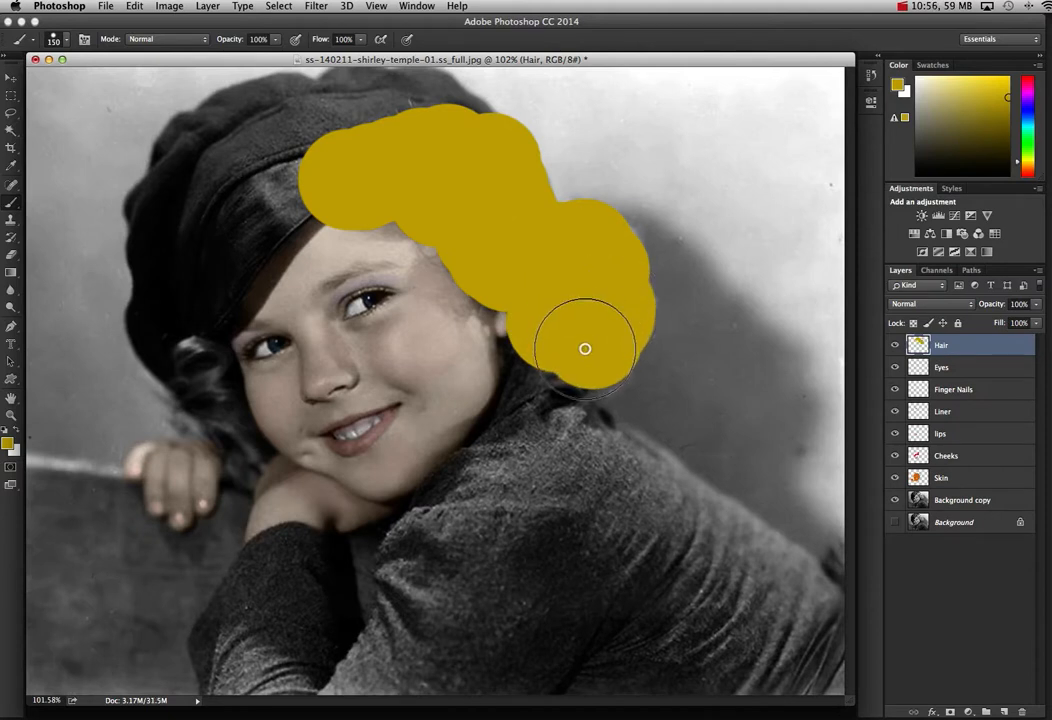
Step: Paint the smaller curls between the hat, cheek and hand yellow with a 45 px brush
key(bracketleft)
key(bracketleft)
key(bracketleft)
key(bracketleft)
key(bracketleft)
key(bracketleft)
key(bracketleft)
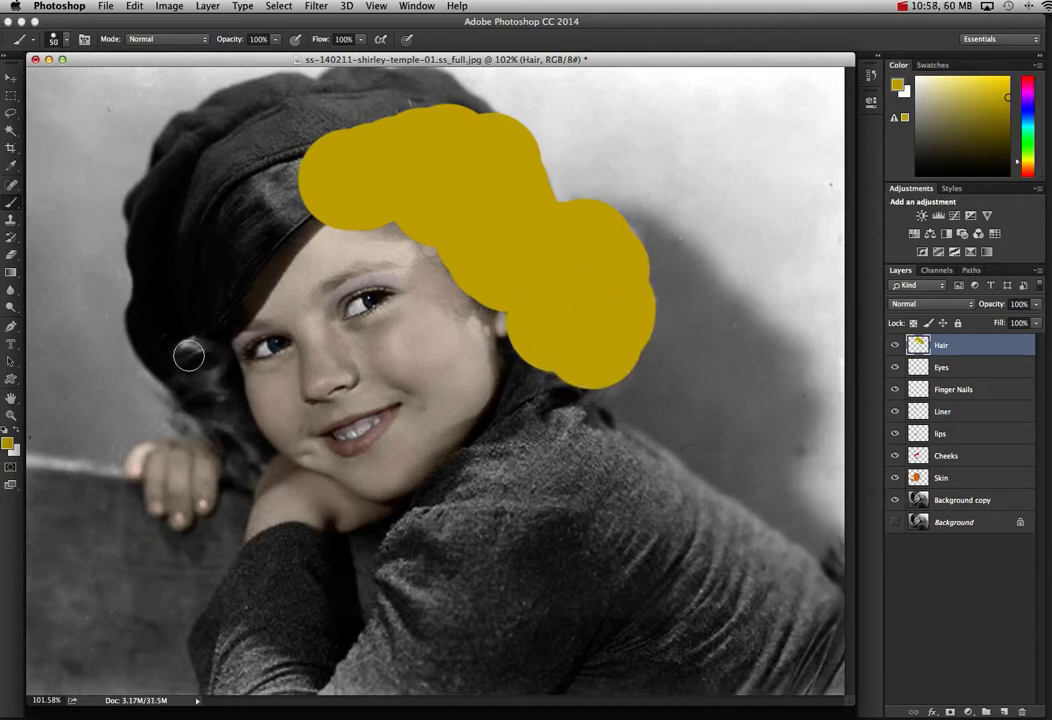
key(bracketleft)
mouse_move(189, 355)
mouse_down()
mouse_move(216, 364)
mouse_move(256, 449)
mouse_move(237, 479)
mouse_move(218, 439)
mouse_move(181, 425)
mouse_move(209, 399)
mouse_move(183, 380)
mouse_move(209, 378)
mouse_move(214, 347)
mouse_move(233, 414)
mouse_up()
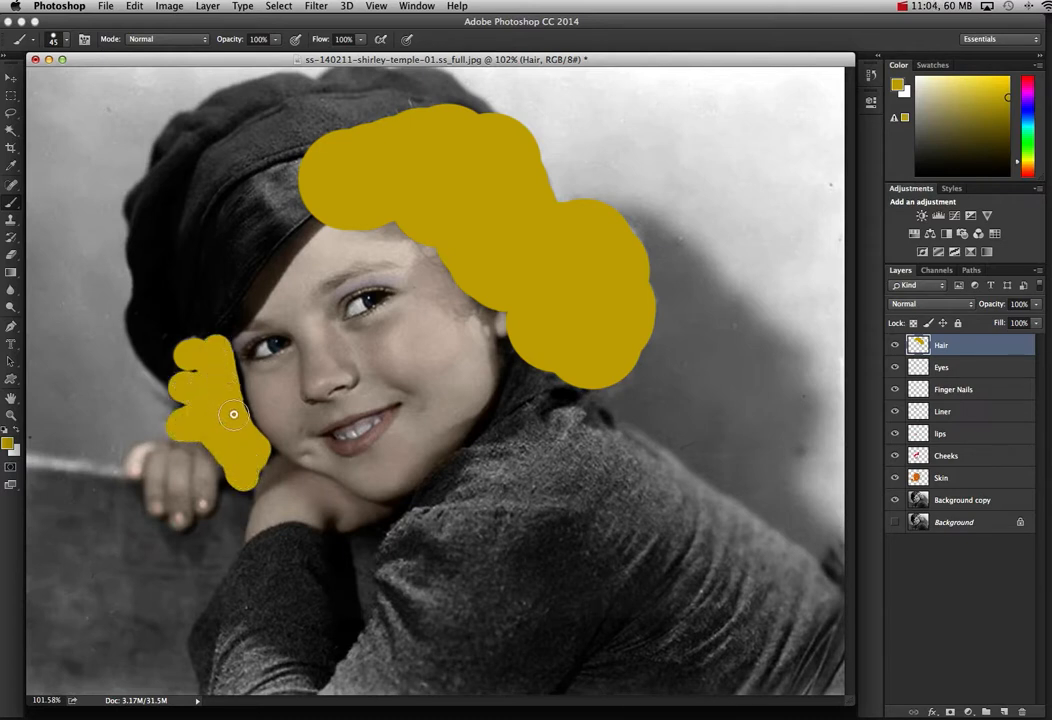
Step: Lower the Hair layer's opacity to 11%
click(634, 235)
click(1035, 303)
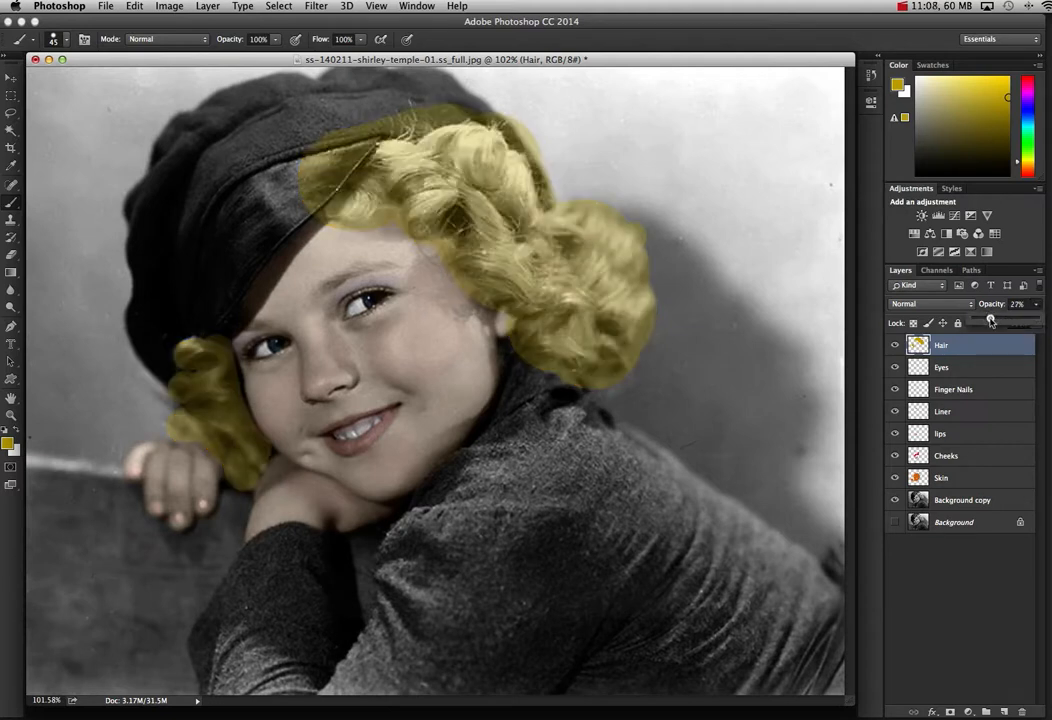
drag(995, 320, 983, 320)
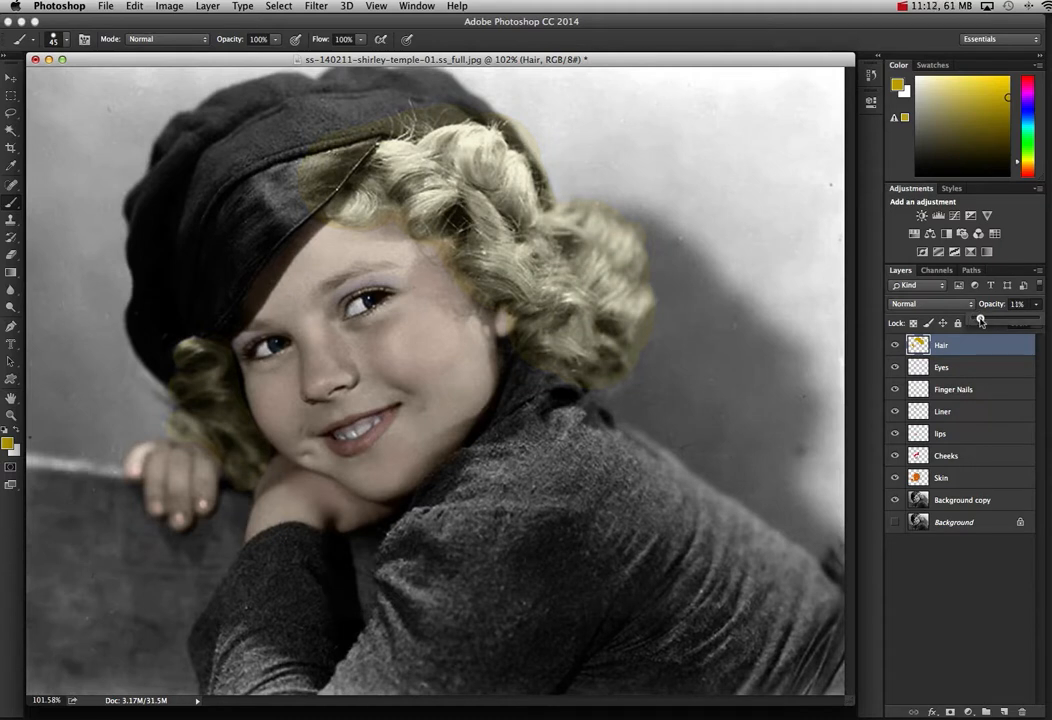
Step: Erase the yellow spill from the hat, forehead and background around the curls with a soft 60 px eraser
click(10, 253)
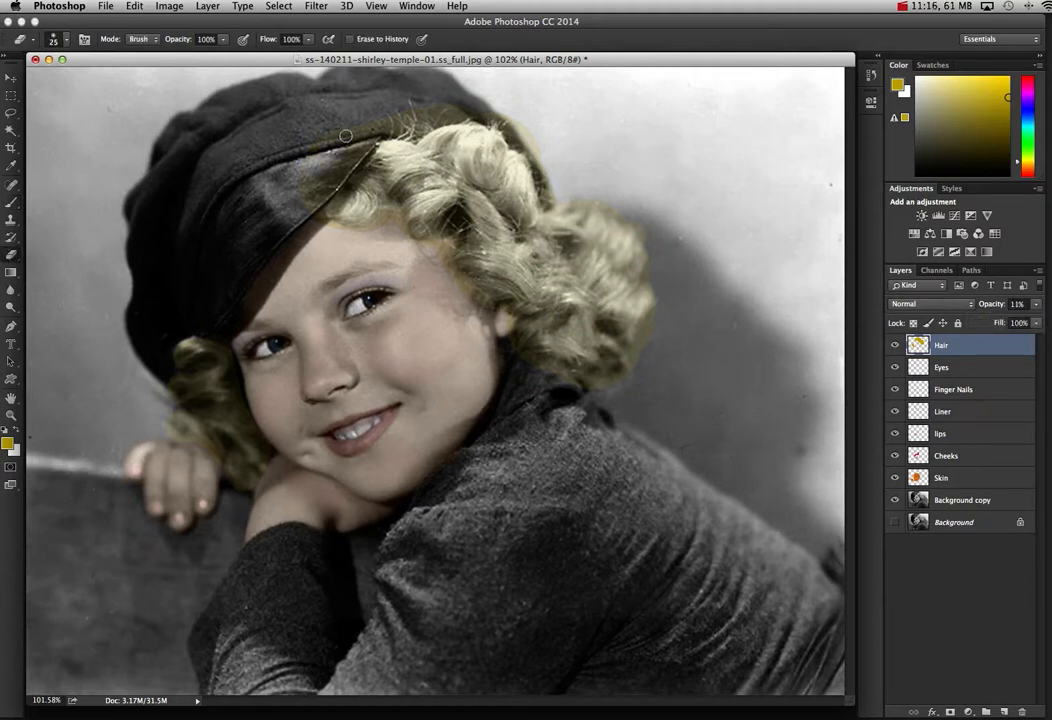
key(bracketright)
key(bracketright)
mouse_move(350, 122)
mouse_down()
mouse_move(466, 104)
mouse_move(425, 99)
mouse_move(363, 131)
mouse_move(308, 190)
mouse_move(326, 236)
mouse_up()
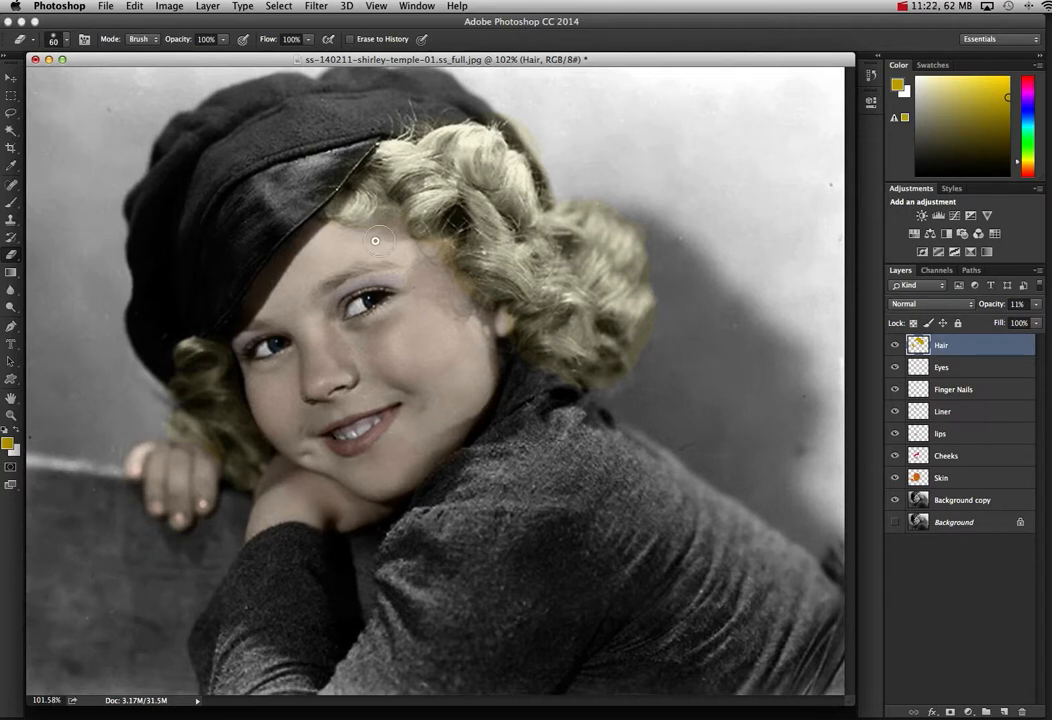
click(57, 41)
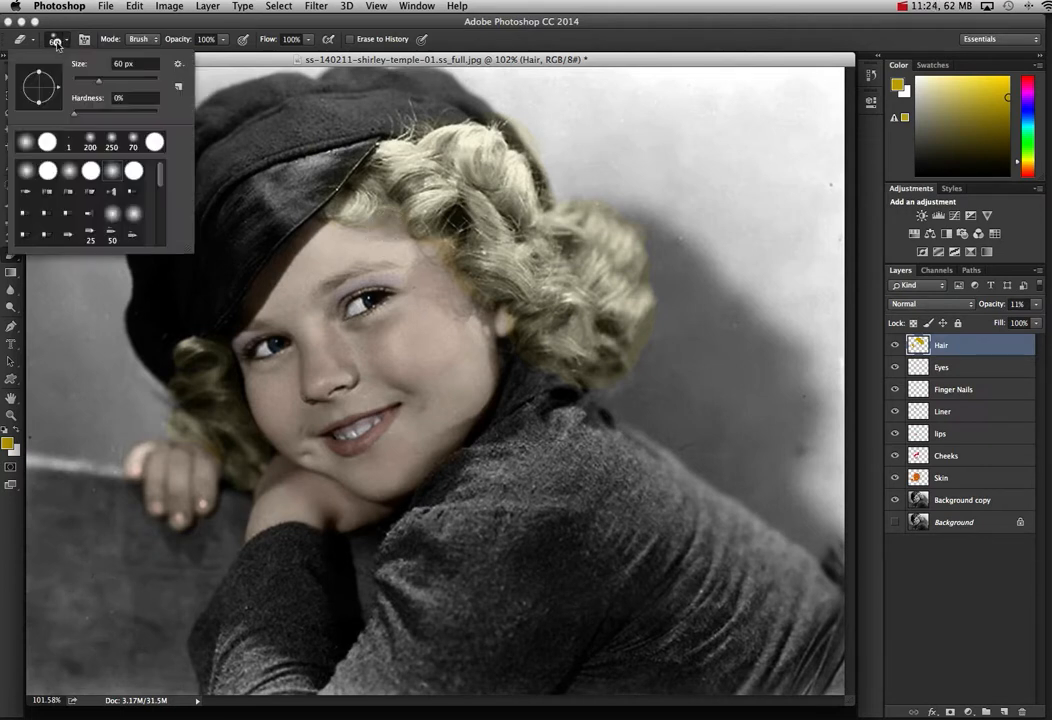
double_click(113, 174)
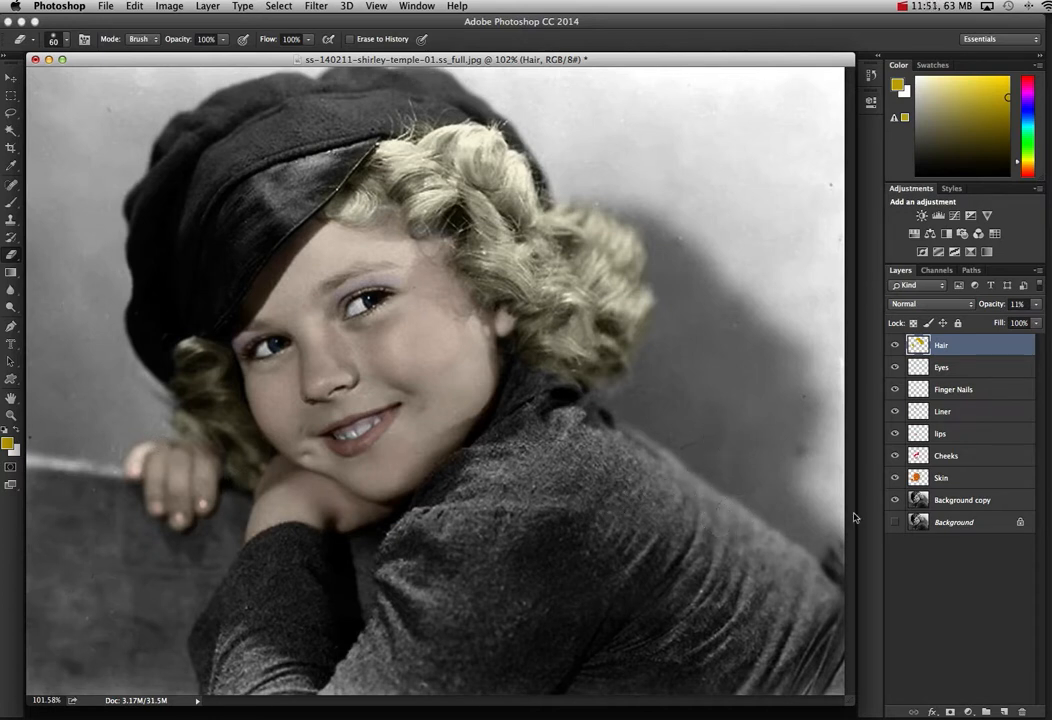
Step: Add a layer named Shirt above the Hair layer and set the foreground color to green (#159e02)
click(1003, 712)
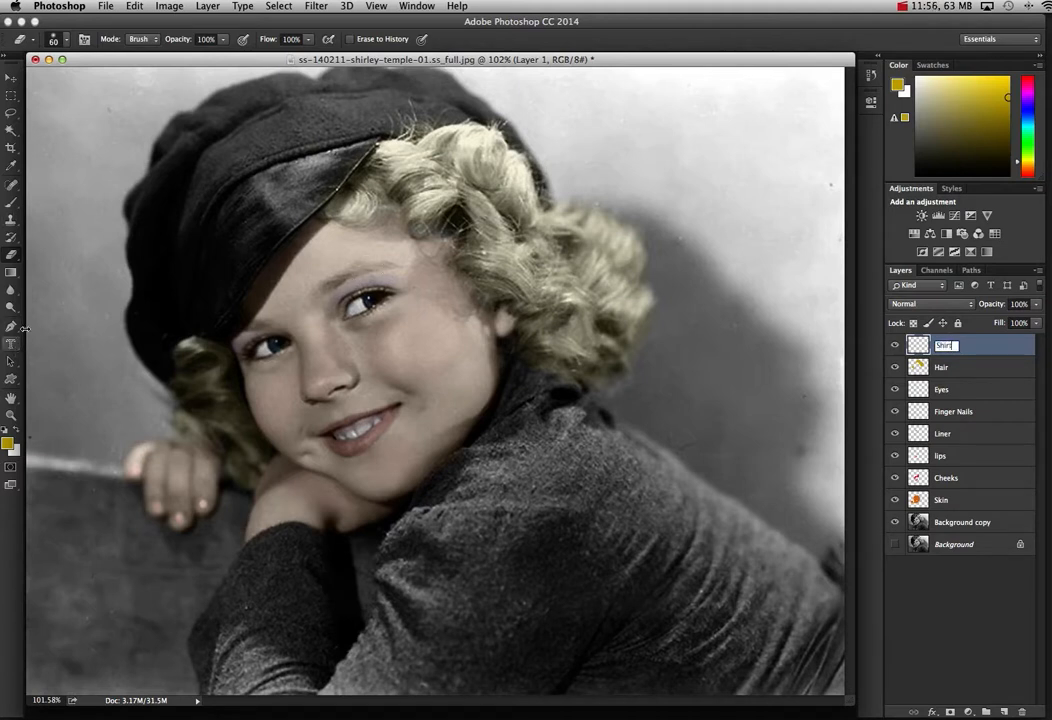
key(Return)
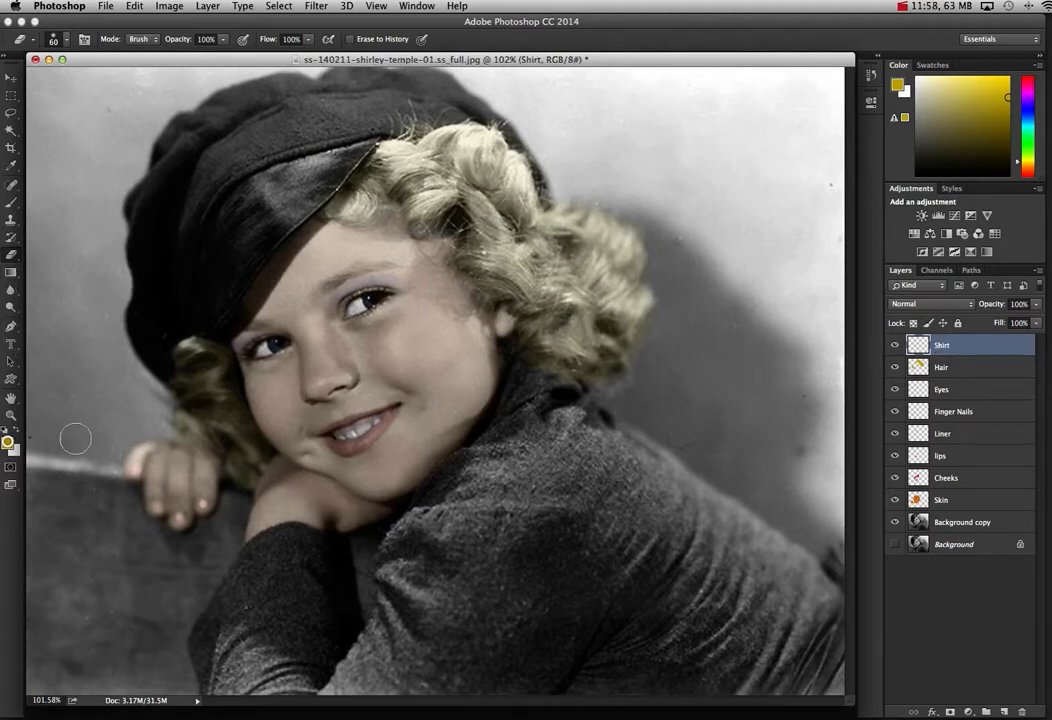
click(8, 444)
click(877, 438)
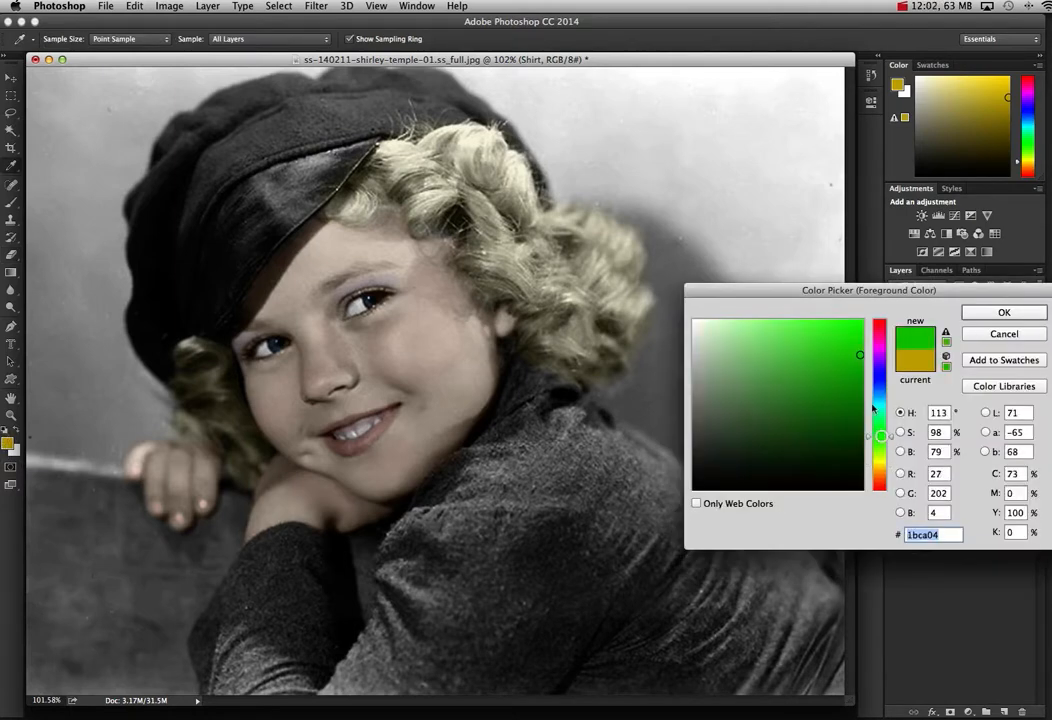
click(986, 316)
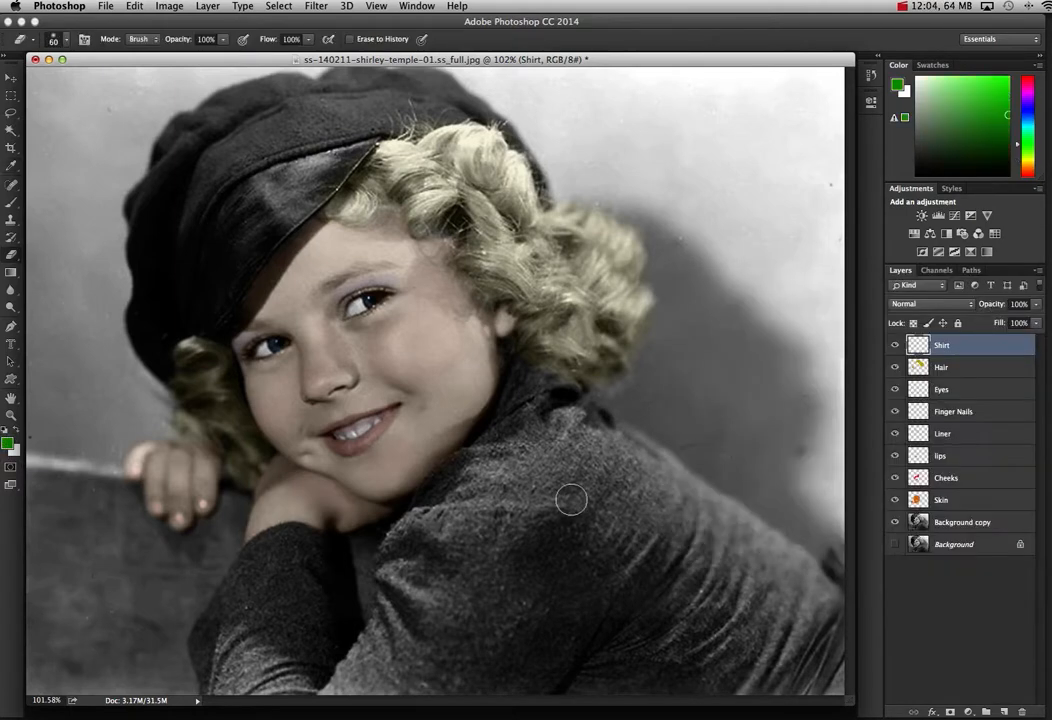
Step: Paint the whole shirt green with a 90 px brush and lower the Shirt layer's opacity to 14%
click(11, 202)
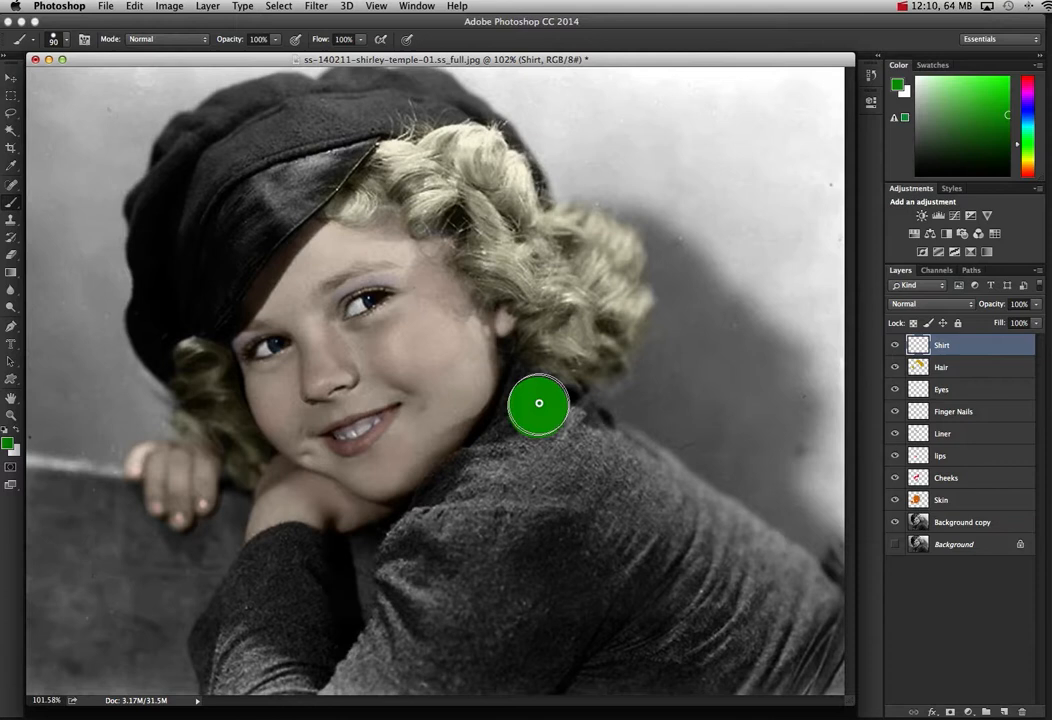
mouse_move(538, 404)
mouse_down()
mouse_move(827, 599)
mouse_move(829, 581)
mouse_move(822, 674)
mouse_move(306, 692)
mouse_move(284, 669)
mouse_move(231, 685)
mouse_move(218, 661)
mouse_move(259, 573)
mouse_move(290, 549)
mouse_move(320, 559)
mouse_move(323, 619)
mouse_move(296, 604)
mouse_move(280, 609)
mouse_move(350, 656)
mouse_move(399, 589)
mouse_move(383, 562)
mouse_move(392, 542)
mouse_move(437, 527)
mouse_move(475, 471)
mouse_move(461, 480)
mouse_move(494, 465)
mouse_move(523, 412)
mouse_move(384, 638)
mouse_move(669, 663)
mouse_move(724, 634)
mouse_move(717, 608)
mouse_move(597, 567)
mouse_move(631, 529)
mouse_move(558, 459)
mouse_move(747, 629)
mouse_move(570, 584)
mouse_move(560, 515)
mouse_move(498, 526)
mouse_move(541, 487)
mouse_move(465, 575)
mouse_move(575, 615)
mouse_up()
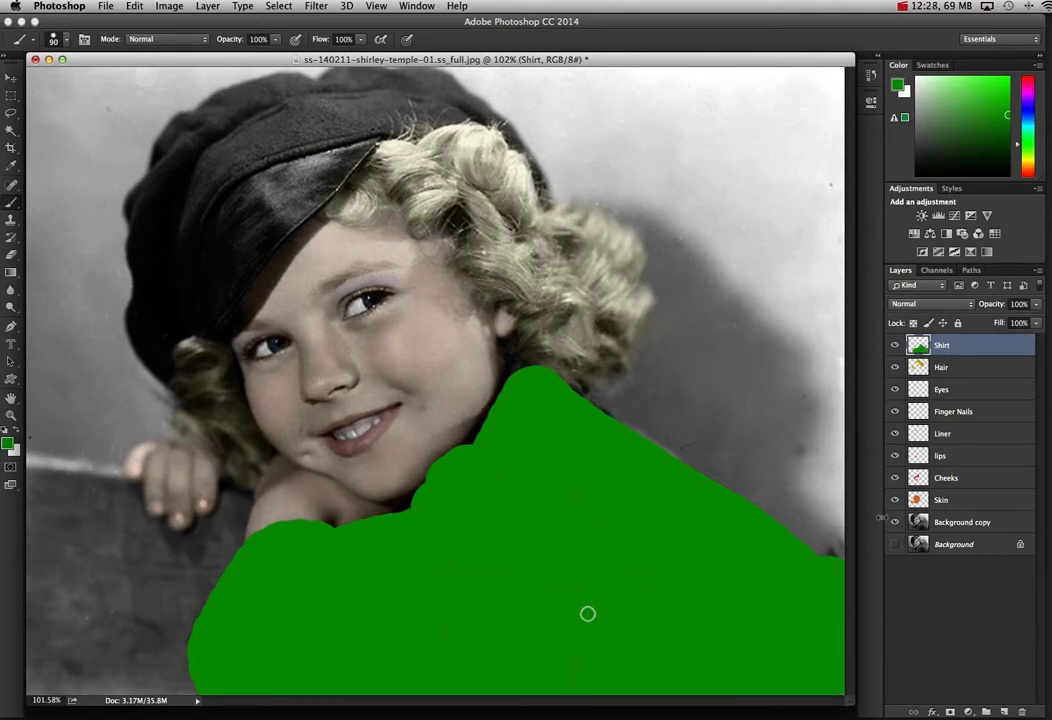
drag(1036, 303, 981, 319)
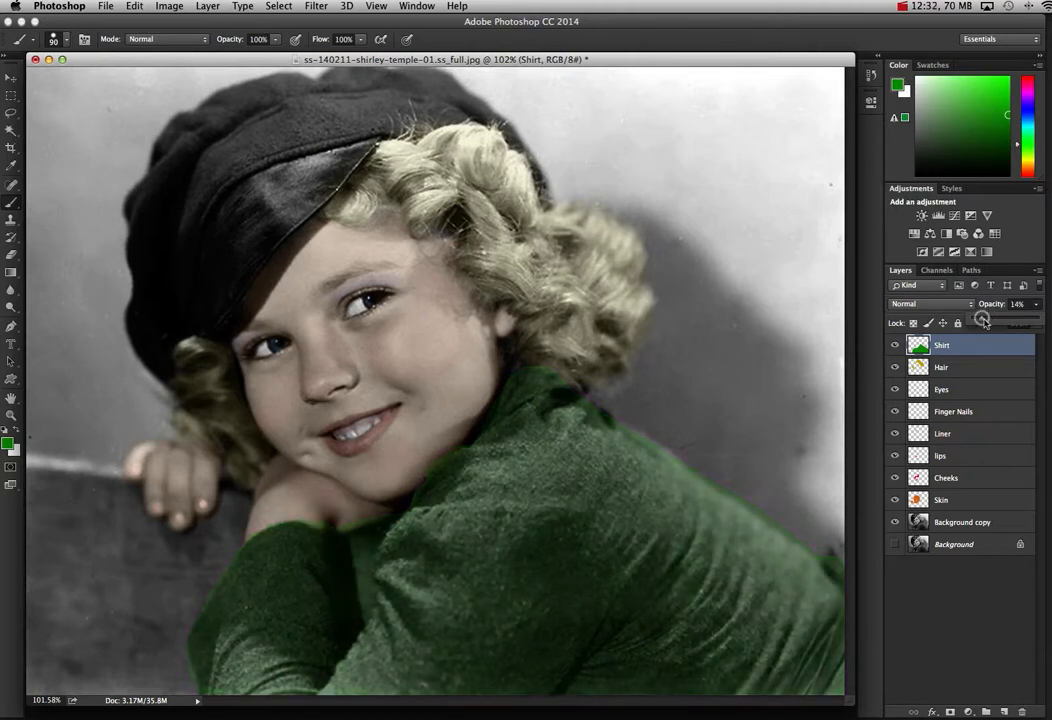
Step: Fill the missed areas along the shirt's collar and shoulder with green using a smaller 35 px brush
click(523, 384)
key(])
key([)
key([)
key([)
key([)
key([)
key([)
key([)
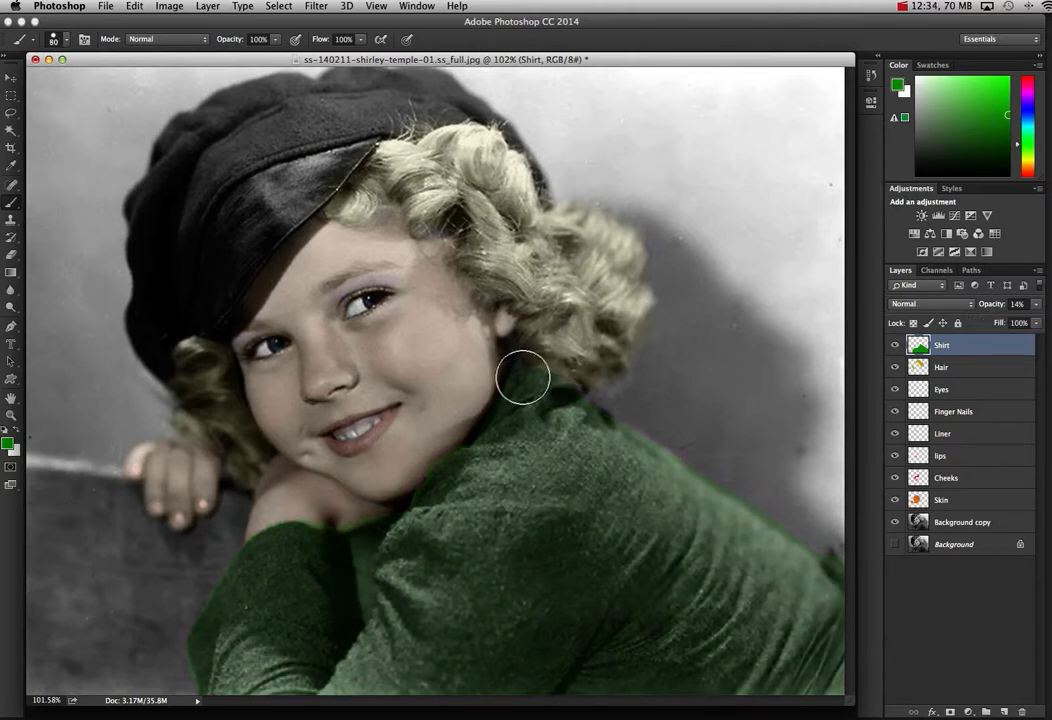
mouse_move(530, 379)
mouse_down()
mouse_move(576, 405)
mouse_move(557, 390)
mouse_move(567, 388)
mouse_move(621, 448)
mouse_up()
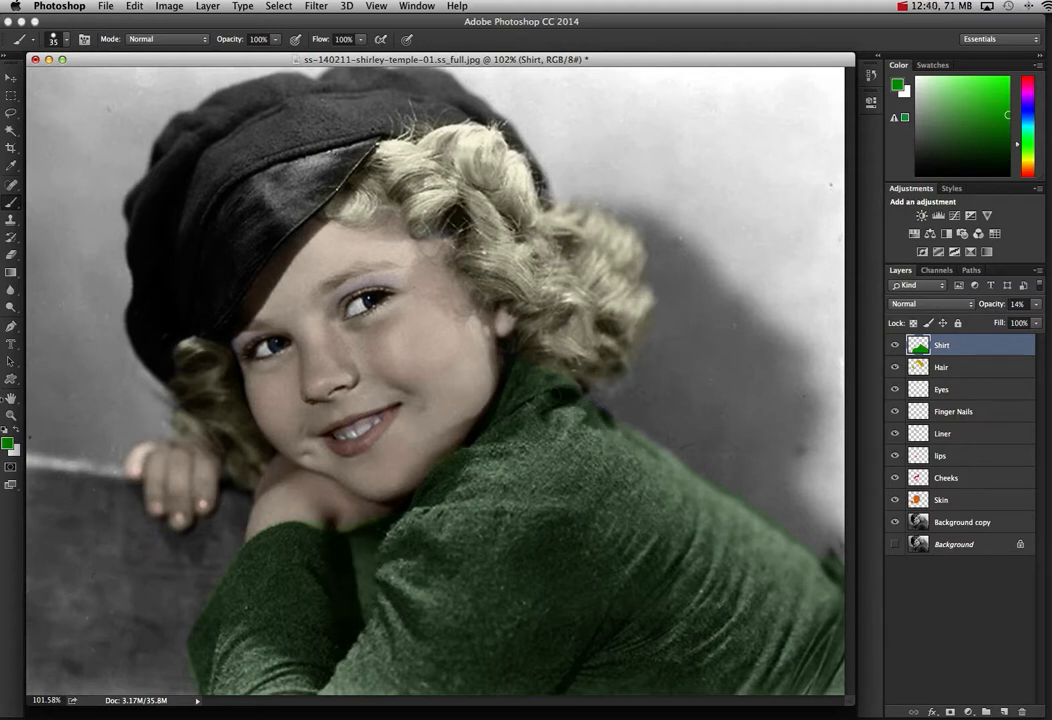
Step: Erase the green spill around the collar, chin, shoulder and sleeve, reducing the eraser to 45 px and 40% opacity
key(e)
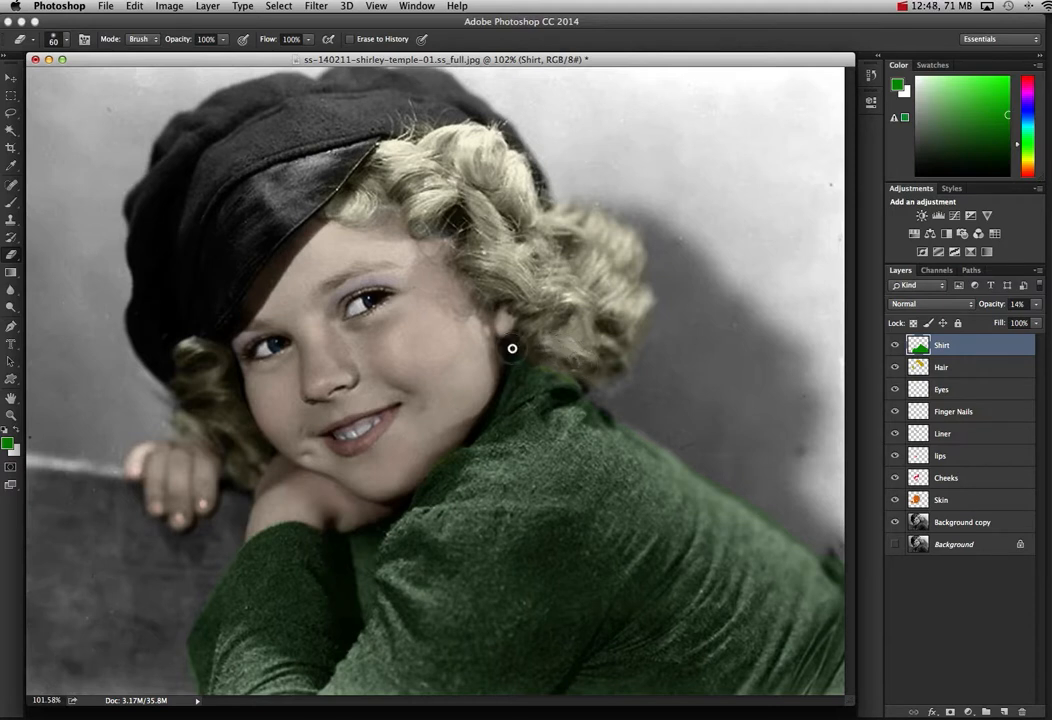
drag(446, 440, 394, 487)
drag(635, 412, 843, 549)
key(bracketleft)
key(bracketleft)
drag(226, 41, 185, 53)
key(bracketright)
key(bracketright)
key(bracketright)
mouse_move(251, 524)
mouse_down()
mouse_move(230, 542)
mouse_move(291, 512)
mouse_move(212, 574)
mouse_move(181, 632)
mouse_move(188, 610)
mouse_move(186, 697)
mouse_move(180, 668)
mouse_up()
Step: Add a layer named Hat above the Shirt layer and set the foreground color to bright red
click(1002, 712)
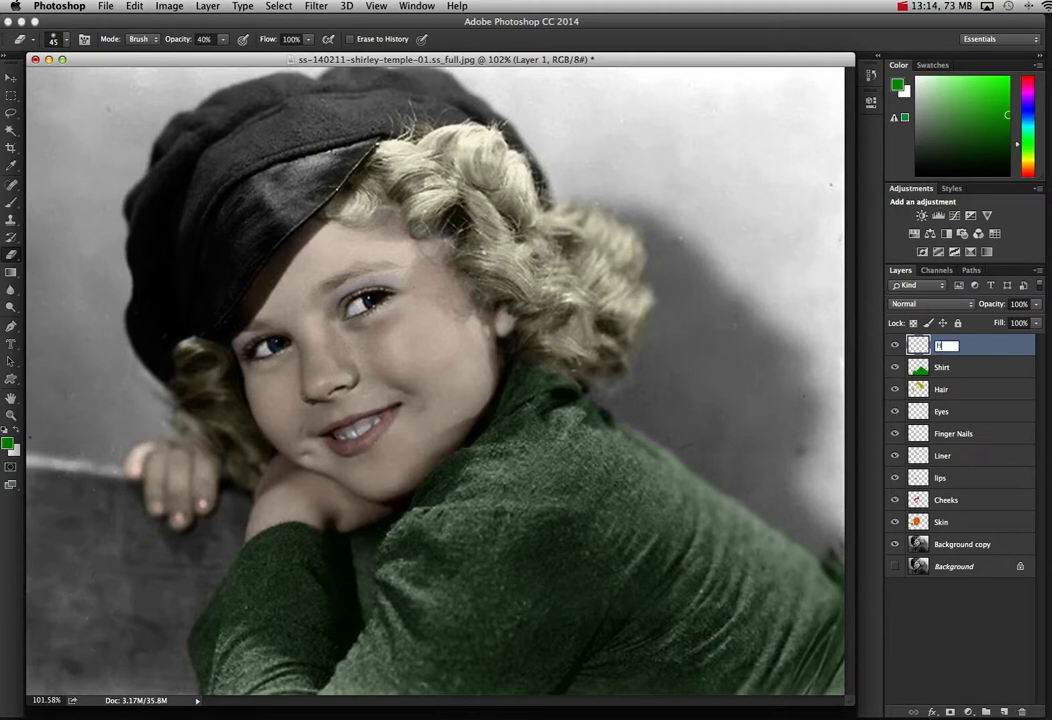
text(Hat)
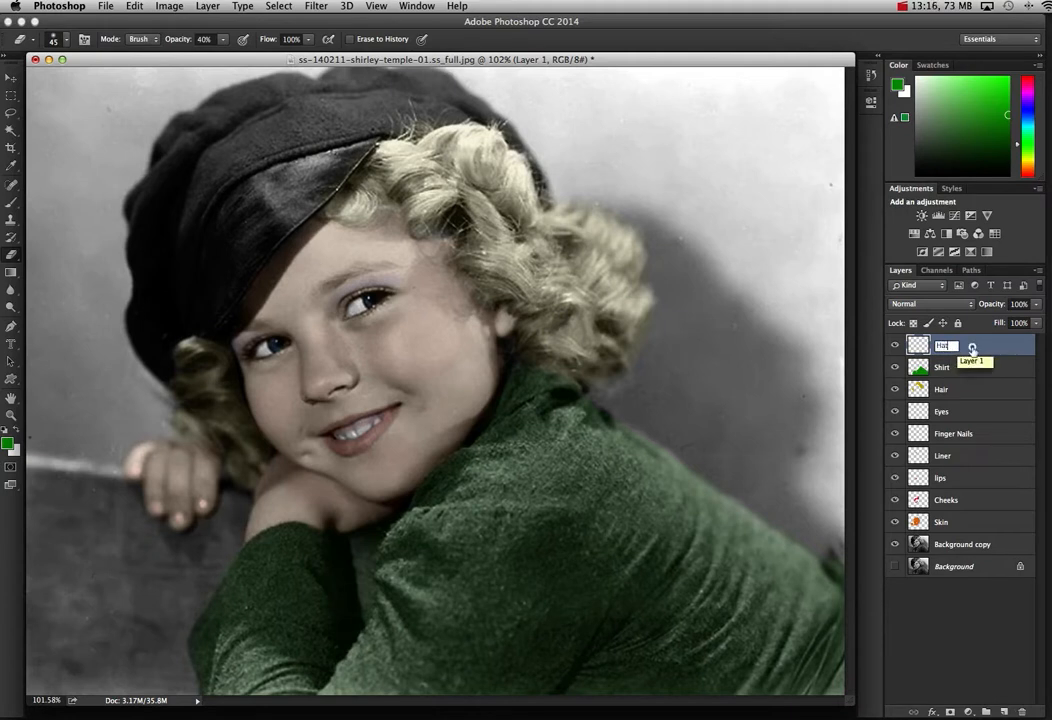
click(987, 344)
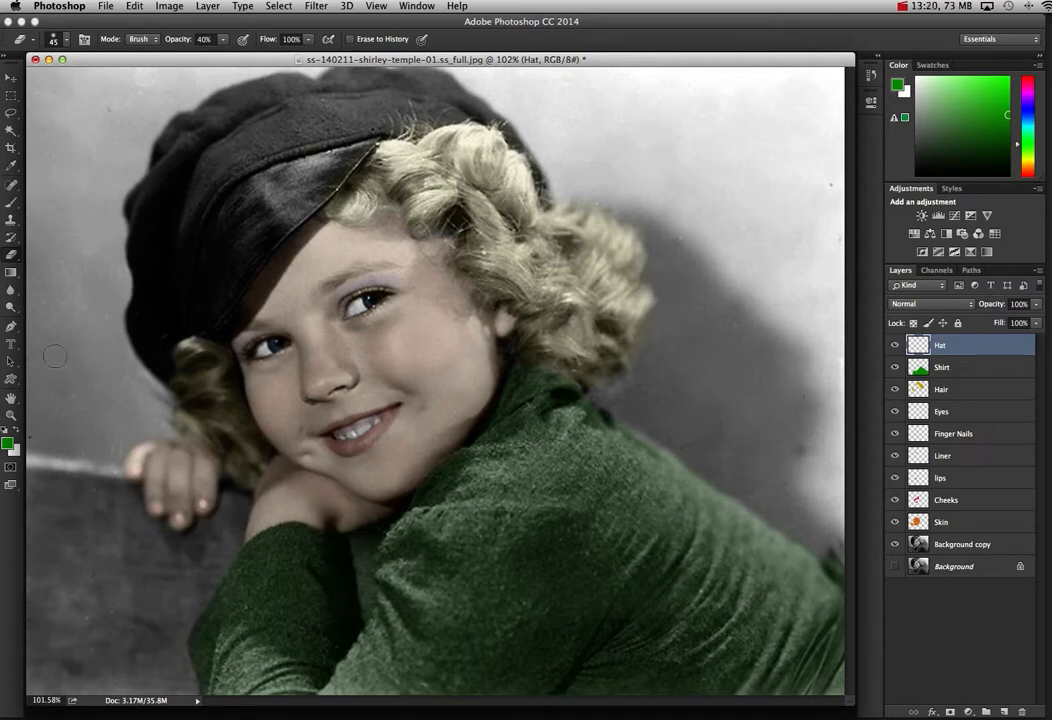
click(8, 443)
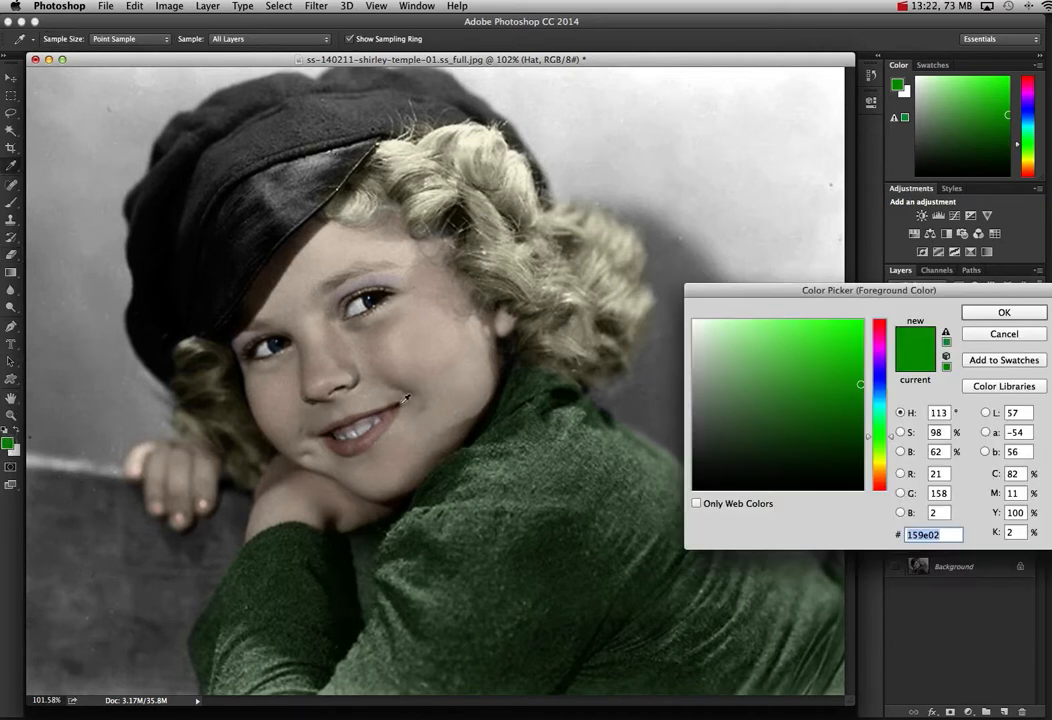
click(881, 328)
click(862, 330)
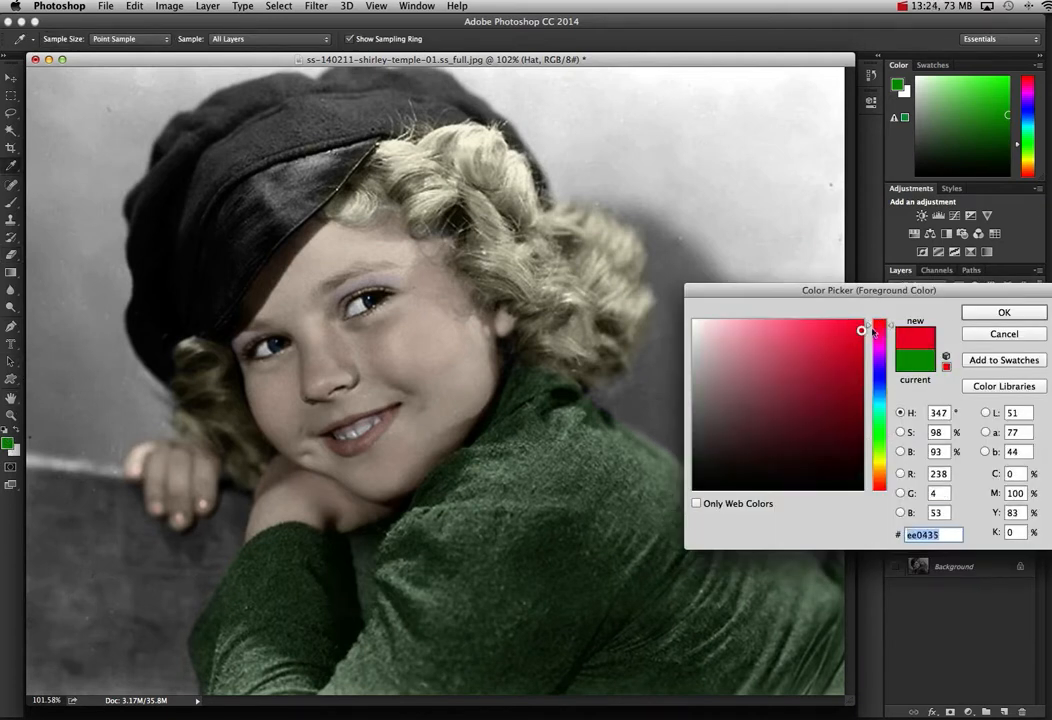
click(1000, 313)
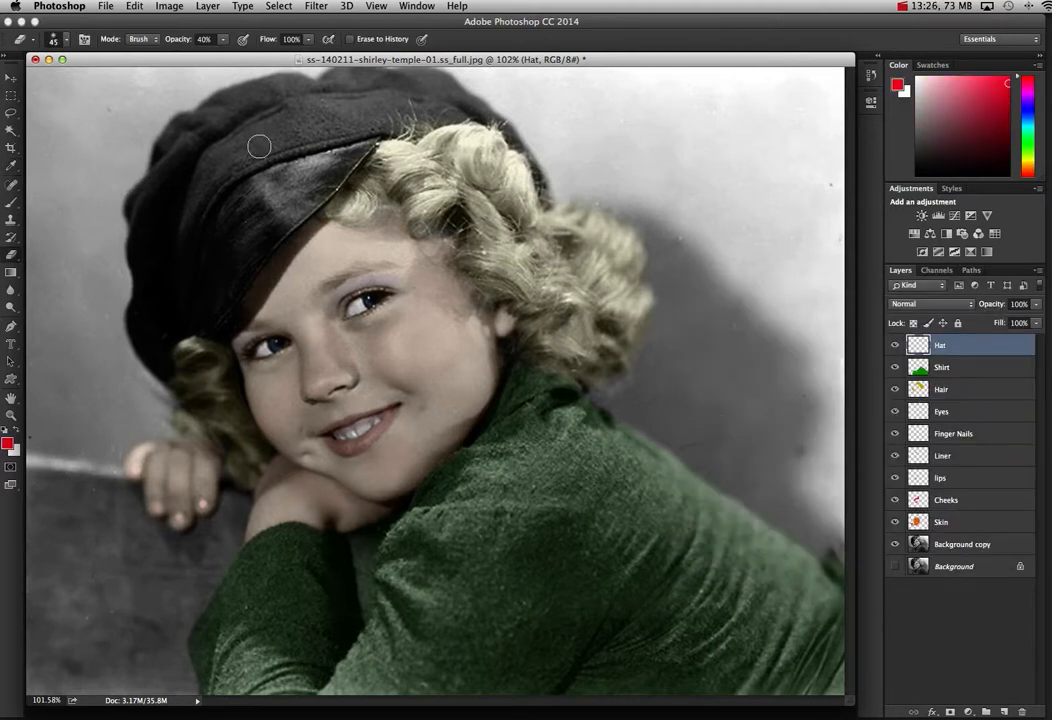
Step: Paint the hat red except its dark brim with a 35 px brush and lower the Hat layer's opacity to 12%
click(10, 202)
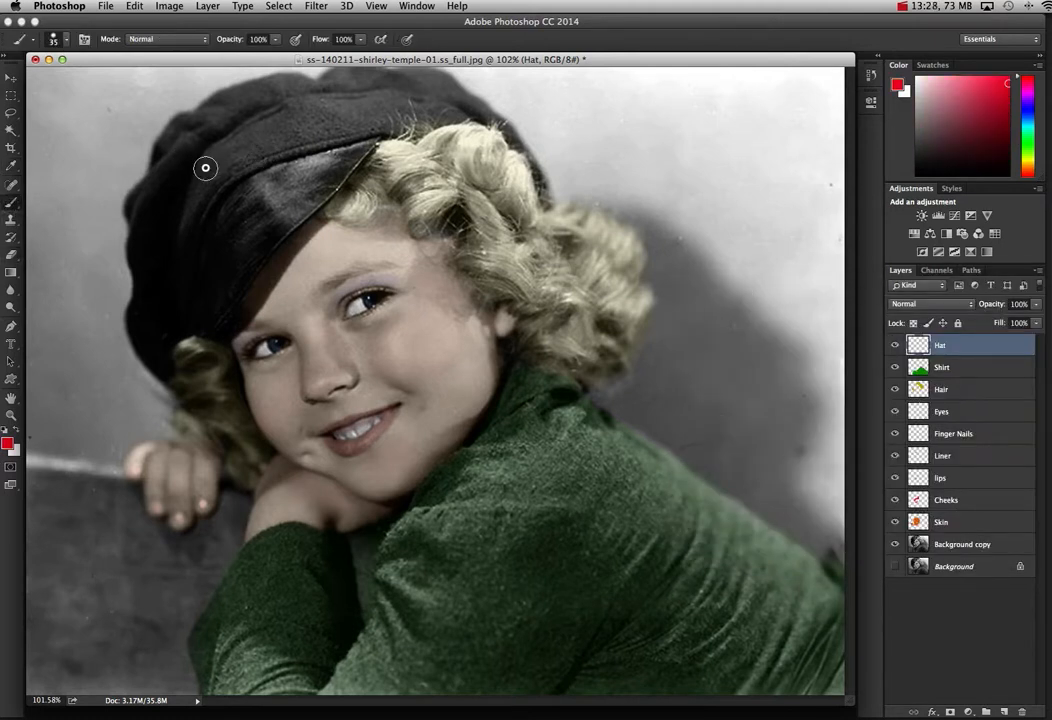
mouse_move(180, 218)
mouse_down()
mouse_move(211, 157)
mouse_move(245, 145)
mouse_up()
mouse_move(355, 126)
mouse_down()
mouse_move(470, 108)
mouse_move(506, 131)
mouse_move(552, 198)
mouse_up()
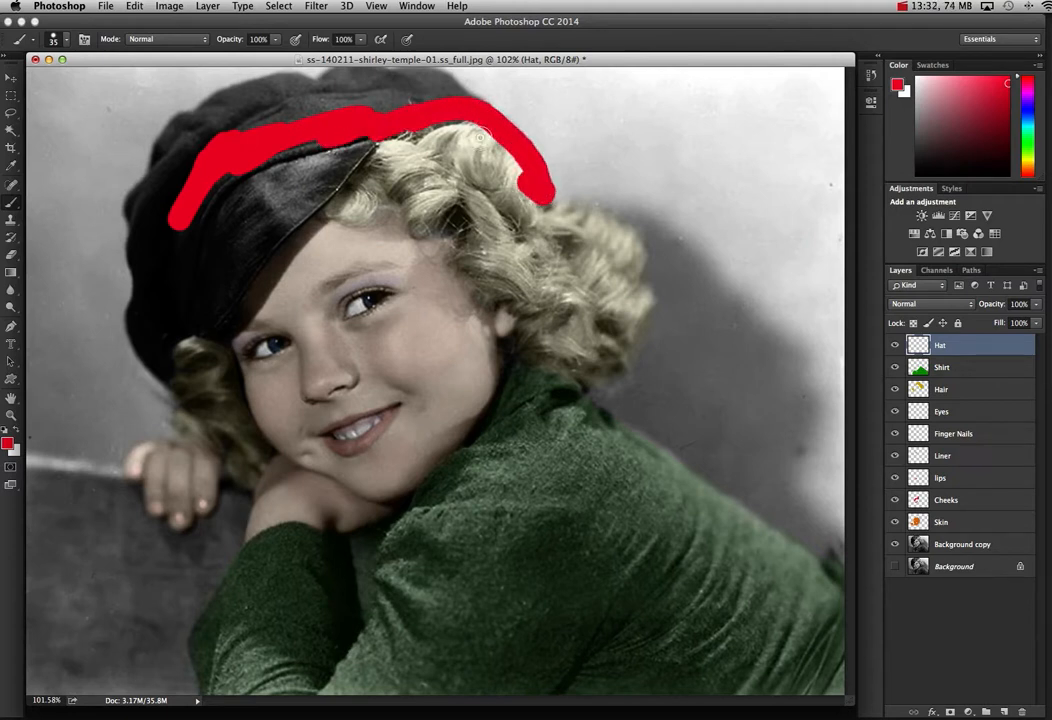
mouse_move(406, 134)
mouse_down()
mouse_move(453, 93)
mouse_move(444, 78)
mouse_move(472, 100)
mouse_move(412, 73)
mouse_move(352, 73)
mouse_move(304, 92)
mouse_move(256, 85)
mouse_move(175, 123)
mouse_move(134, 219)
mouse_move(146, 189)
mouse_move(154, 246)
mouse_move(134, 235)
mouse_move(132, 254)
mouse_move(136, 343)
mouse_move(162, 378)
mouse_move(163, 347)
mouse_move(205, 321)
mouse_move(155, 342)
mouse_move(163, 249)
mouse_move(151, 308)
mouse_move(208, 179)
mouse_move(177, 238)
mouse_move(237, 164)
mouse_move(334, 139)
mouse_move(235, 181)
mouse_move(439, 102)
mouse_move(373, 96)
mouse_move(408, 92)
mouse_move(402, 110)
mouse_move(373, 90)
mouse_move(352, 92)
mouse_move(428, 75)
mouse_move(277, 122)
mouse_move(268, 93)
mouse_move(257, 112)
mouse_move(266, 118)
mouse_move(197, 150)
mouse_move(199, 127)
mouse_move(163, 227)
mouse_move(169, 213)
mouse_move(158, 290)
mouse_up()
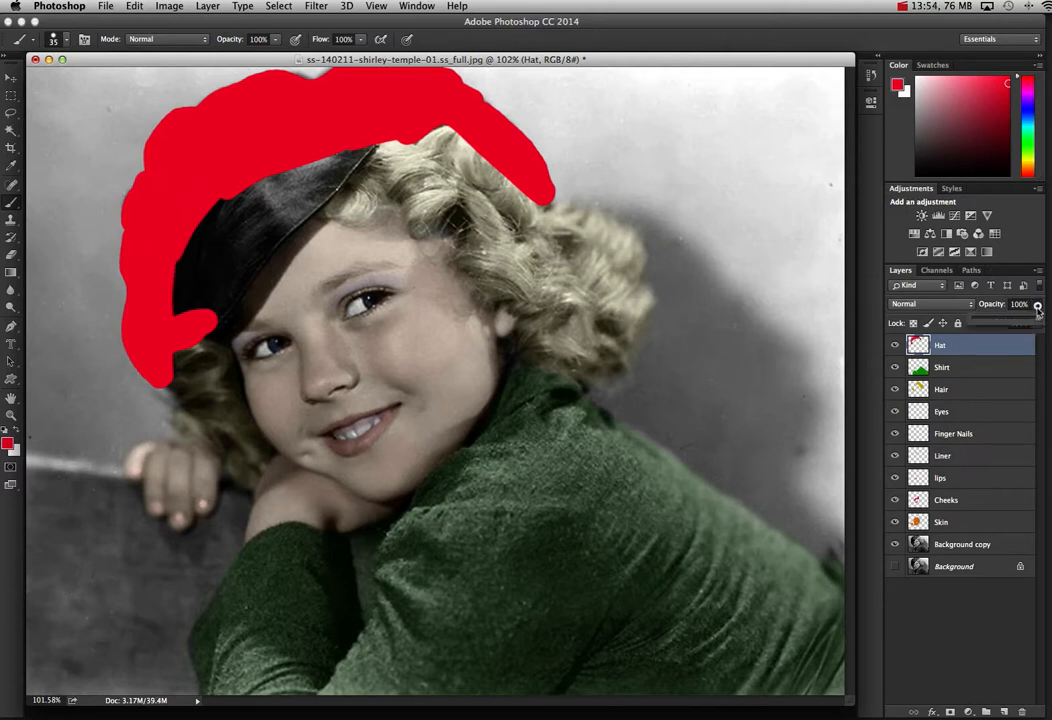
drag(1035, 303, 985, 319)
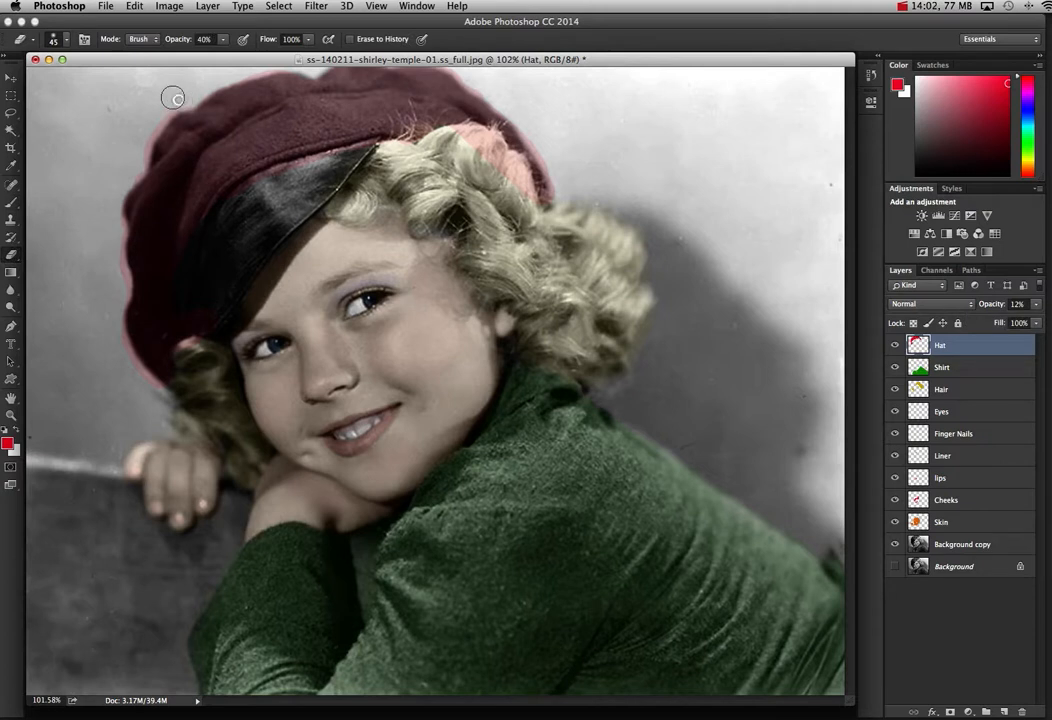
Step: Erase the red spill around the hat's outer edge, over the curls and on the dark brim with a 45 px eraser at 100% opacity
click(224, 40)
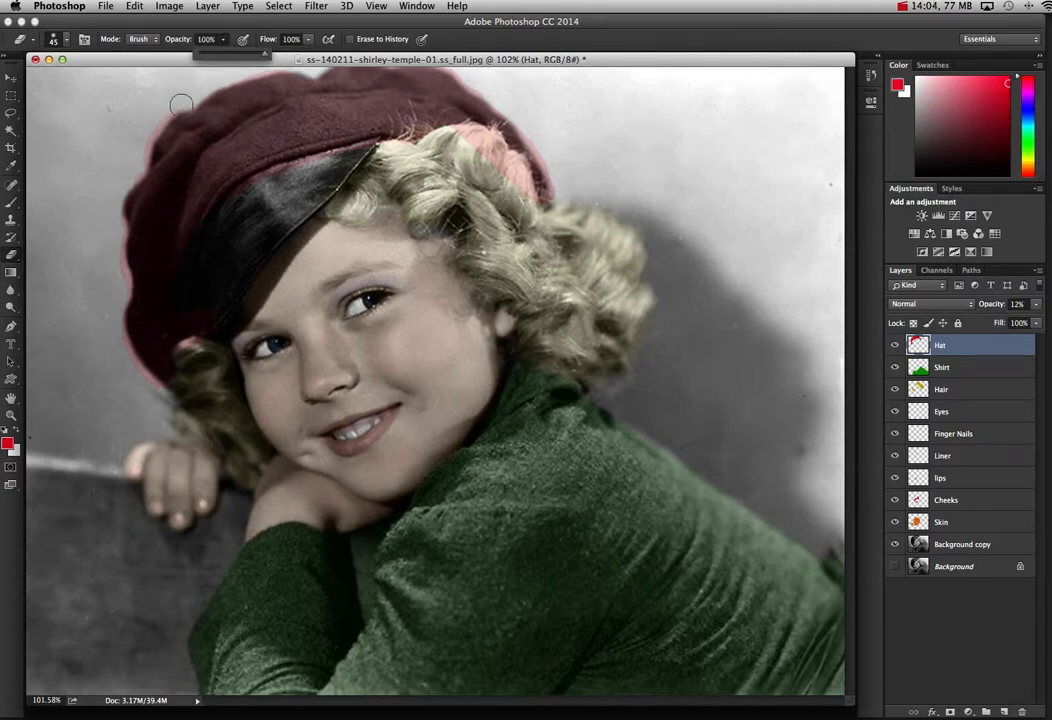
mouse_move(187, 103)
mouse_down()
mouse_move(152, 126)
mouse_move(114, 203)
mouse_move(131, 368)
mouse_up()
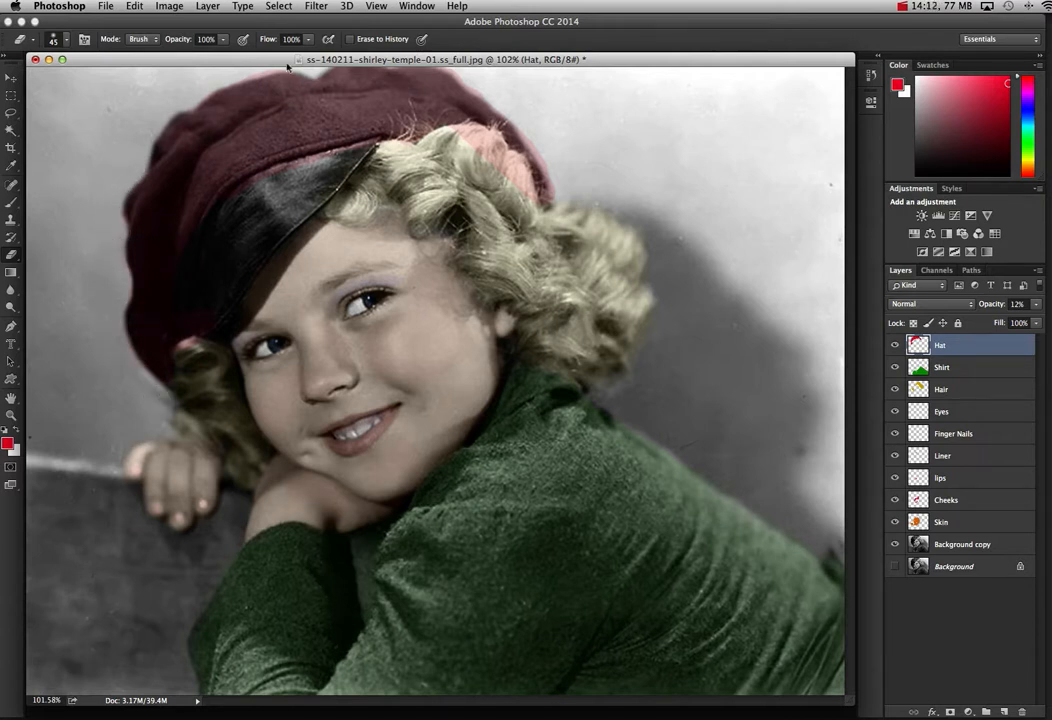
drag(238, 57, 231, 60)
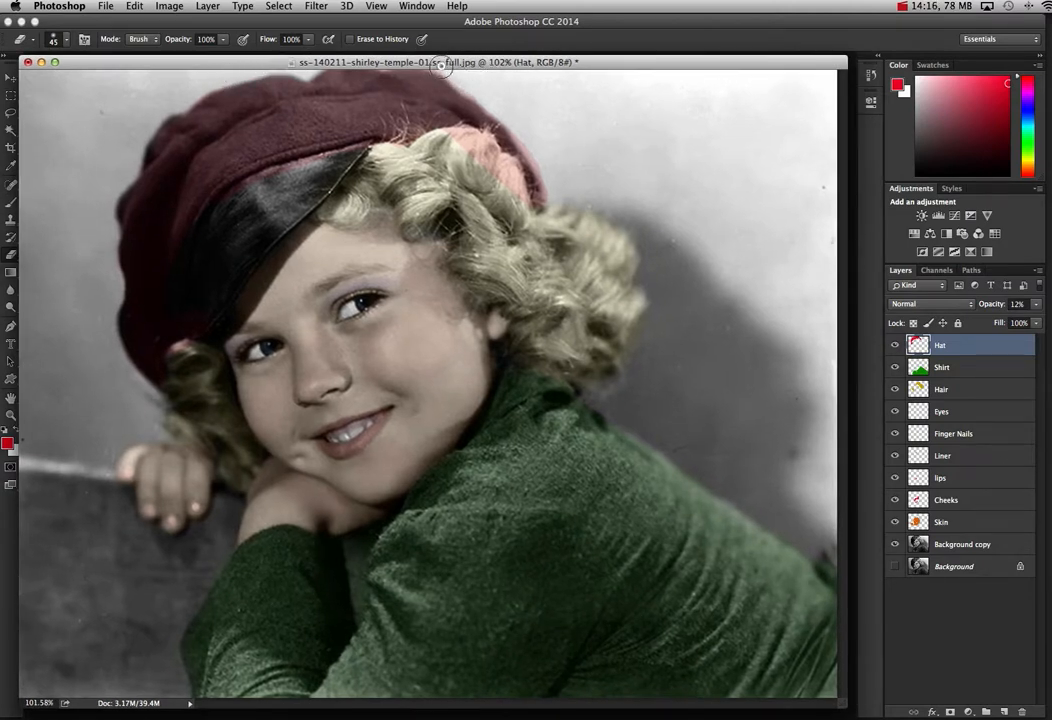
mouse_move(496, 106)
mouse_down()
mouse_move(553, 190)
mouse_move(548, 183)
mouse_move(536, 217)
mouse_move(480, 141)
mouse_move(448, 139)
mouse_move(460, 134)
mouse_move(463, 148)
mouse_move(396, 150)
mouse_move(487, 166)
mouse_move(542, 235)
mouse_up()
drag(210, 297, 176, 348)
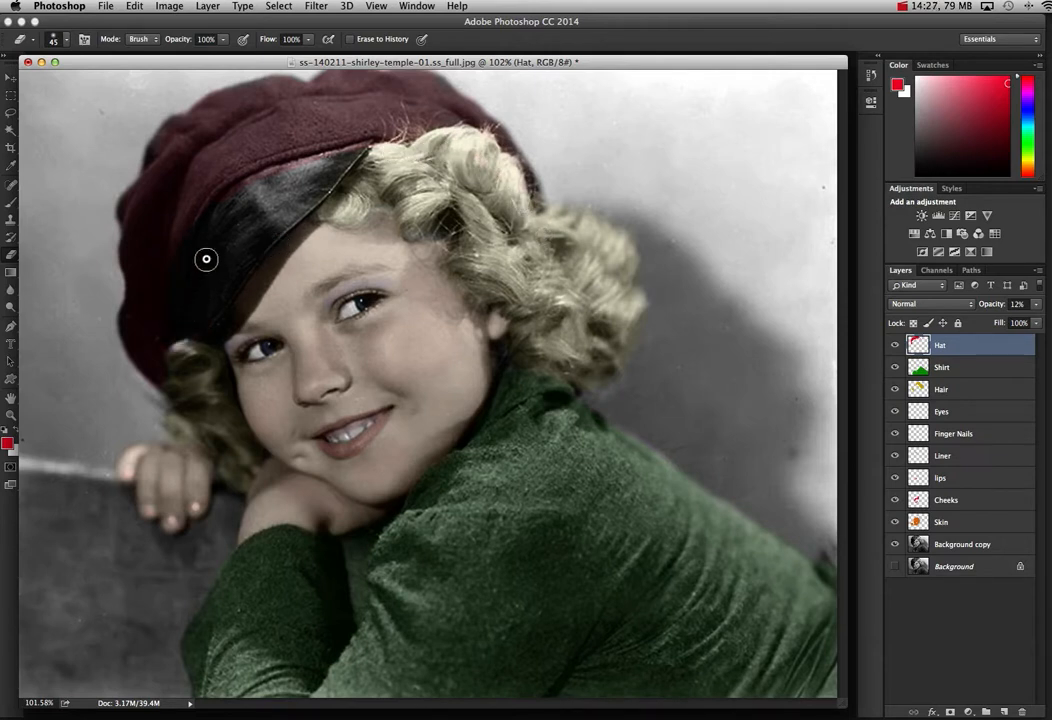
mouse_move(206, 259)
mouse_down()
mouse_move(240, 200)
mouse_move(228, 207)
mouse_move(266, 180)
mouse_move(366, 149)
mouse_move(284, 164)
mouse_move(254, 188)
mouse_move(222, 178)
mouse_up()
click(12, 203)
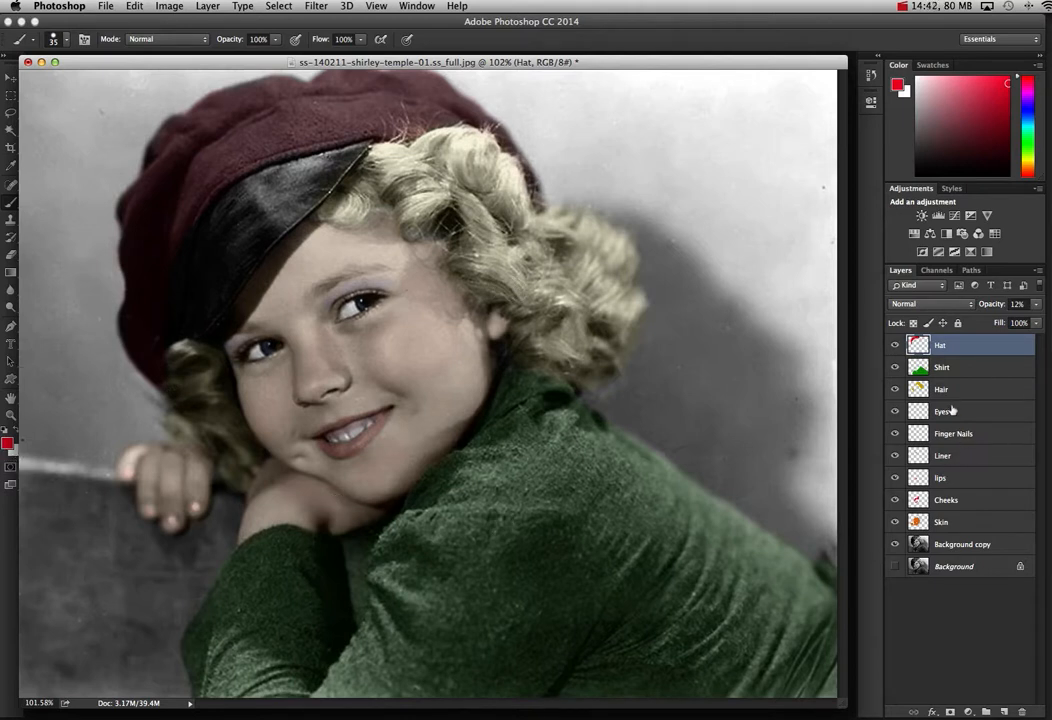
Step: Hide every layer except Shirt, including the Background copy
click(895, 345)
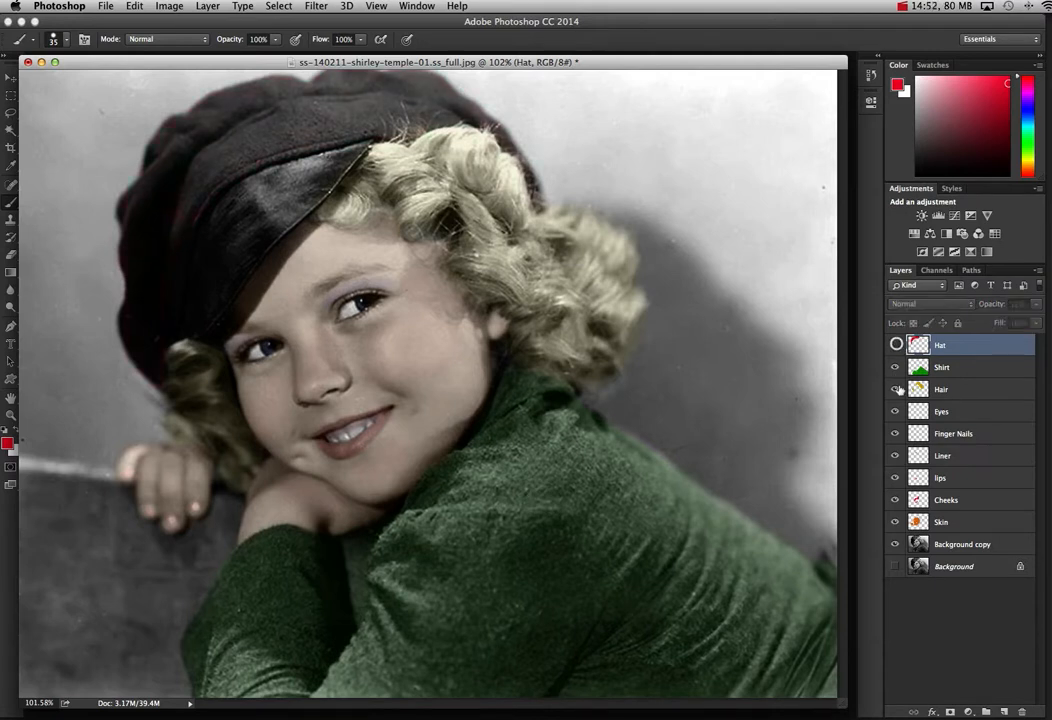
click(895, 389)
click(895, 411)
click(896, 433)
click(895, 456)
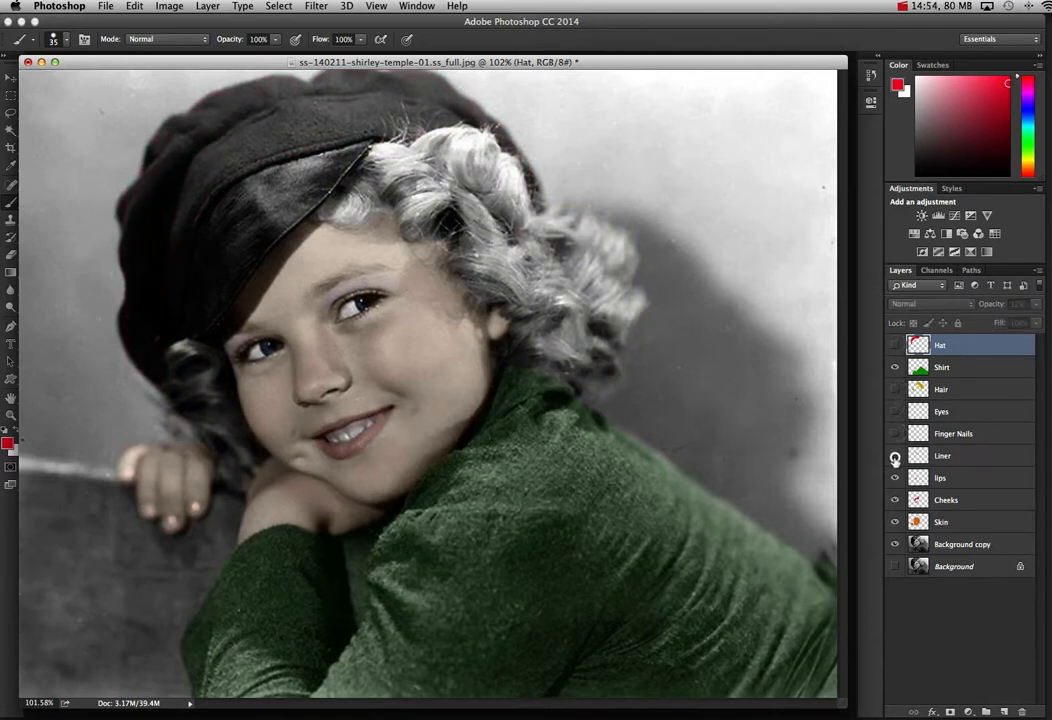
click(895, 522)
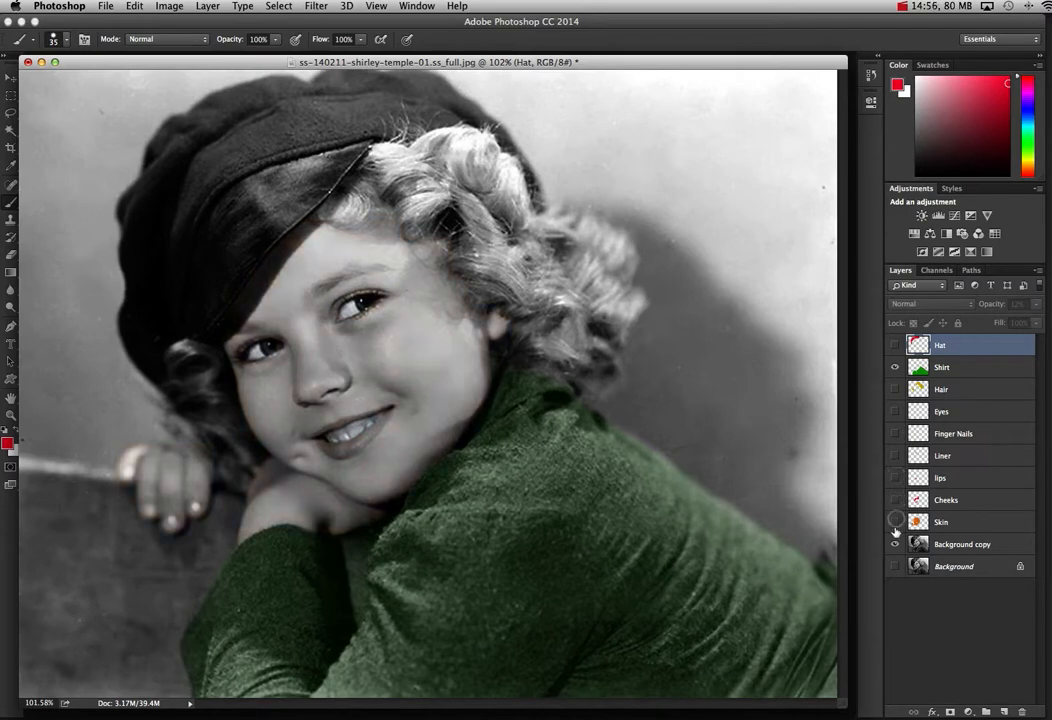
click(895, 544)
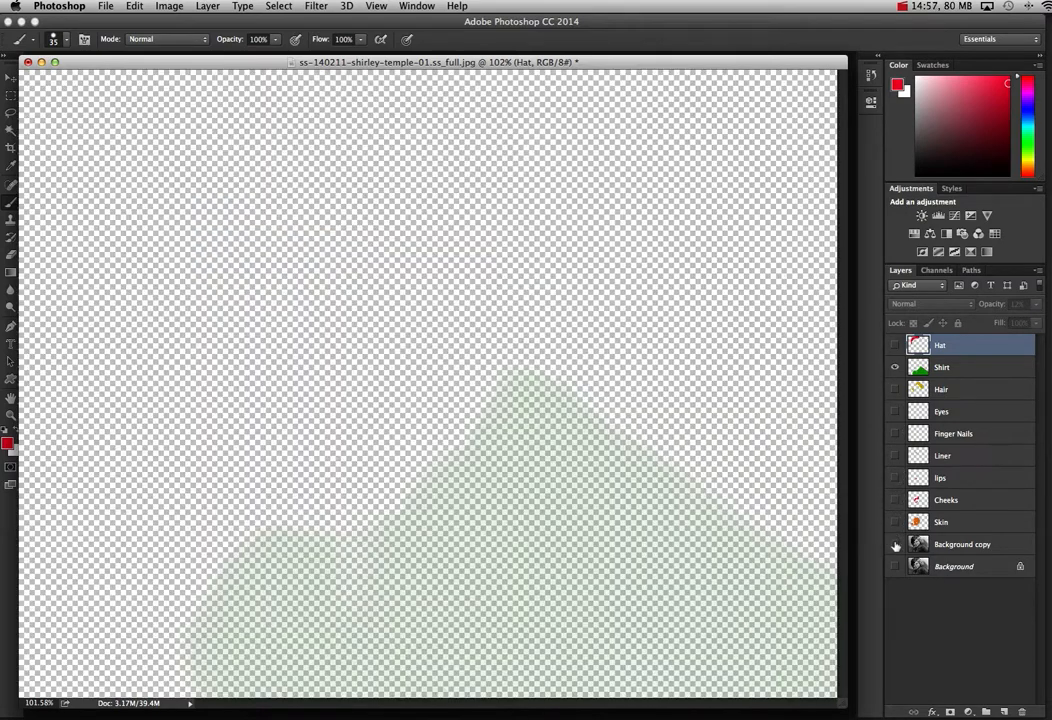
Step: Select the Shirt layer and sample its green as the foreground color with the Eyedropper
click(968, 369)
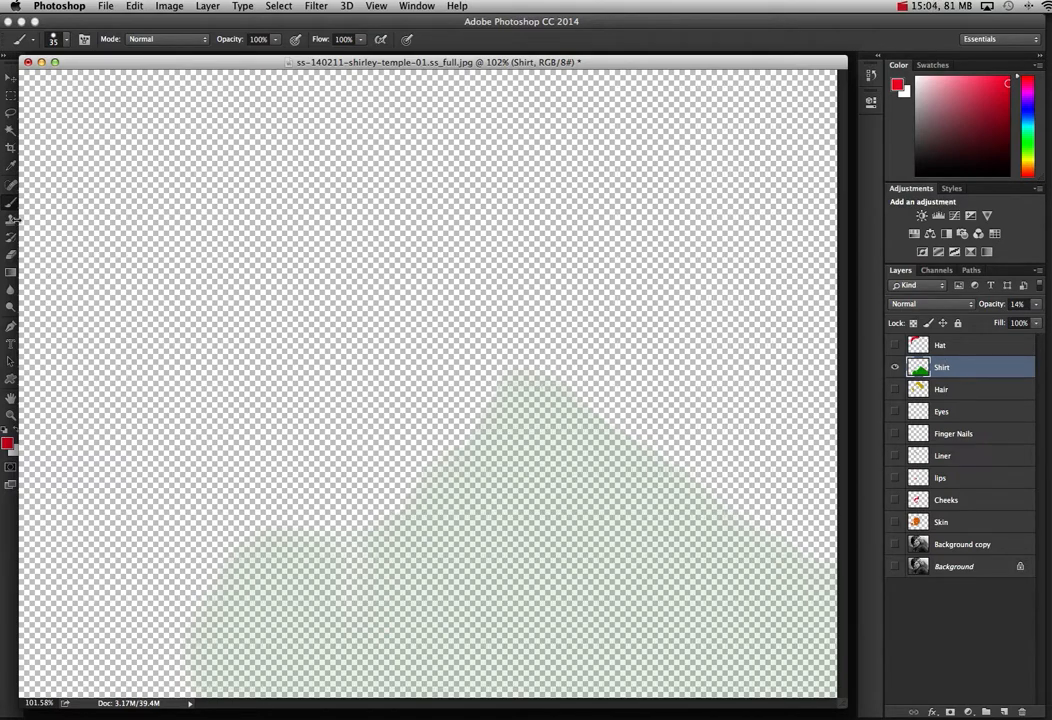
drag(71, 61, 126, 84)
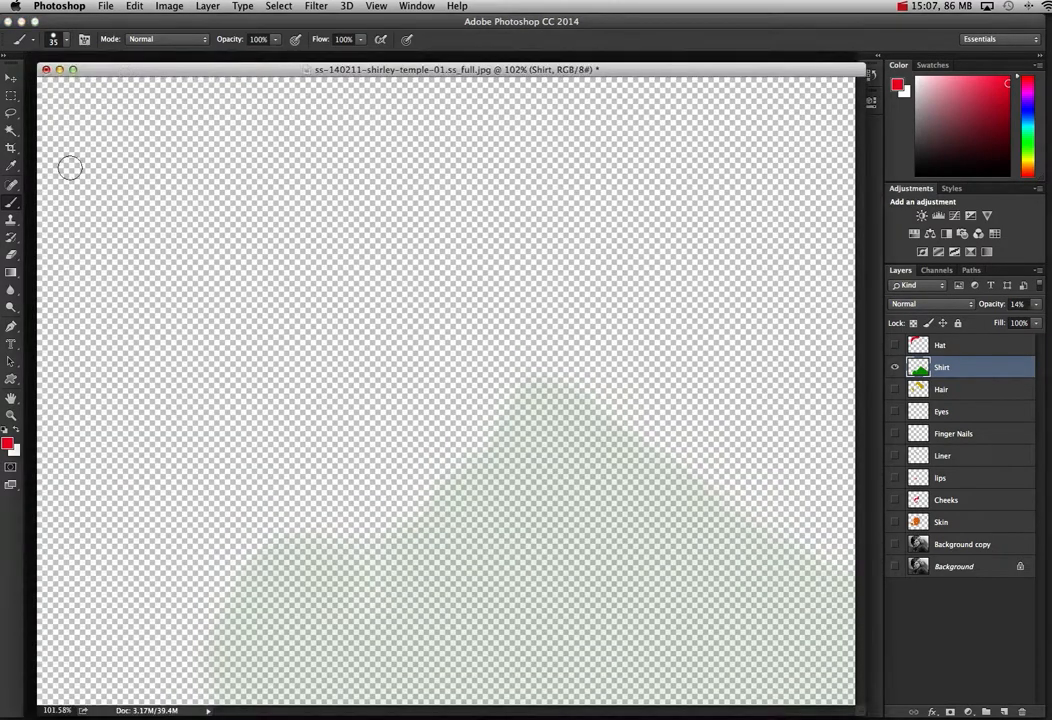
click(11, 168)
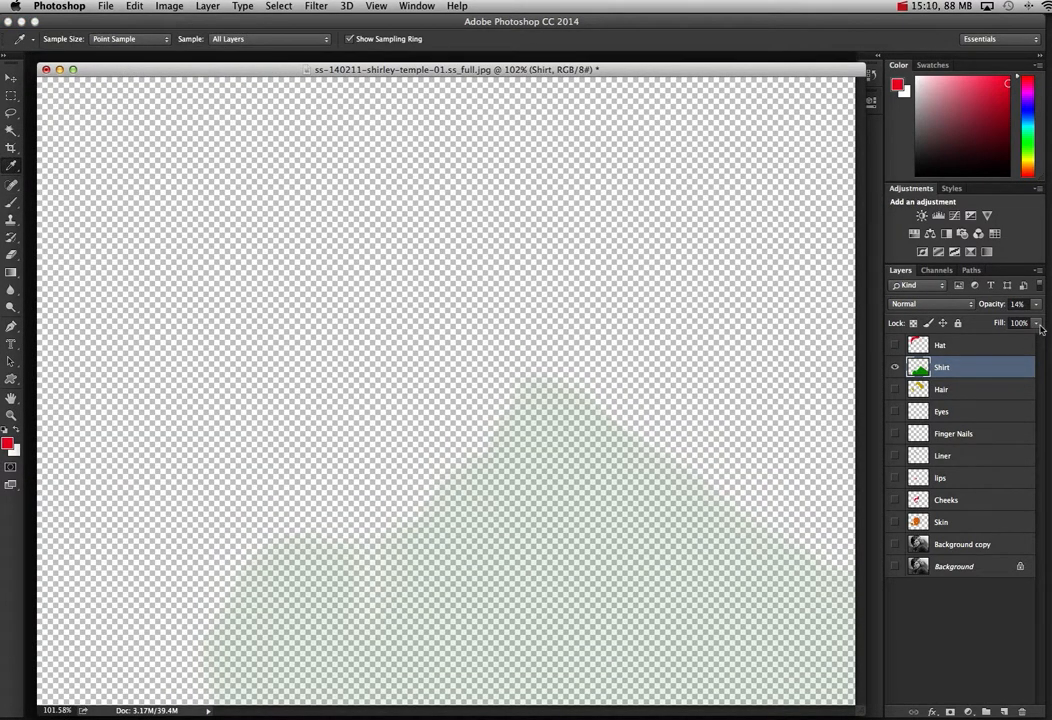
click(550, 522)
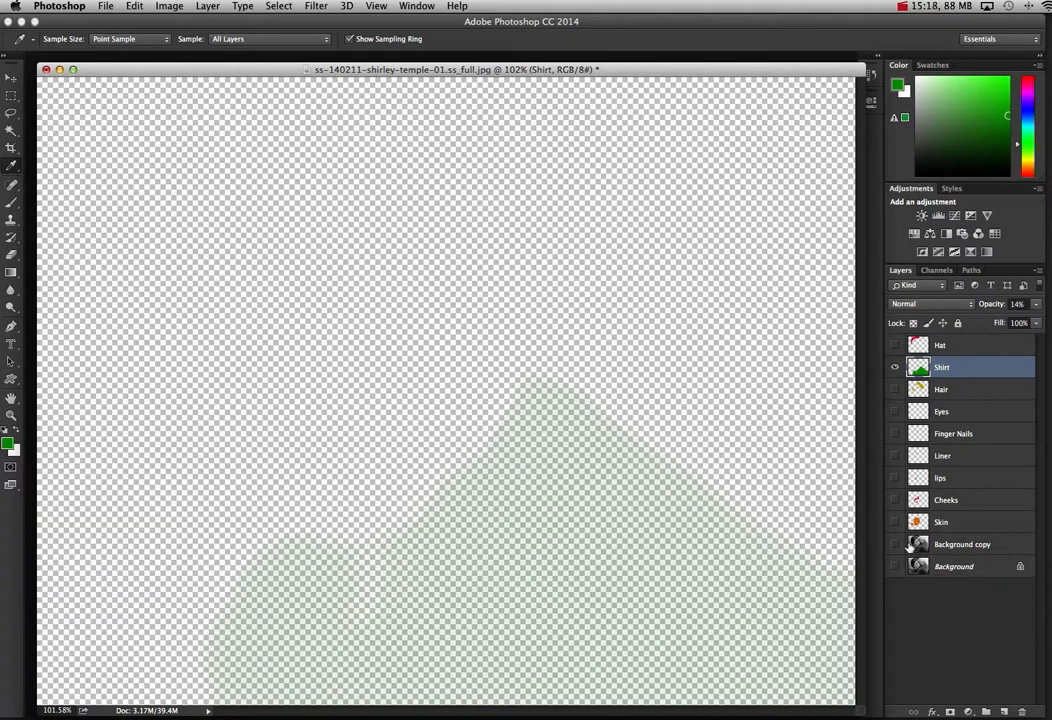
Step: Show the Background copy, sample blended shades from several spots on the shirt, and return to the isolated Shirt layer and its pure green
click(897, 544)
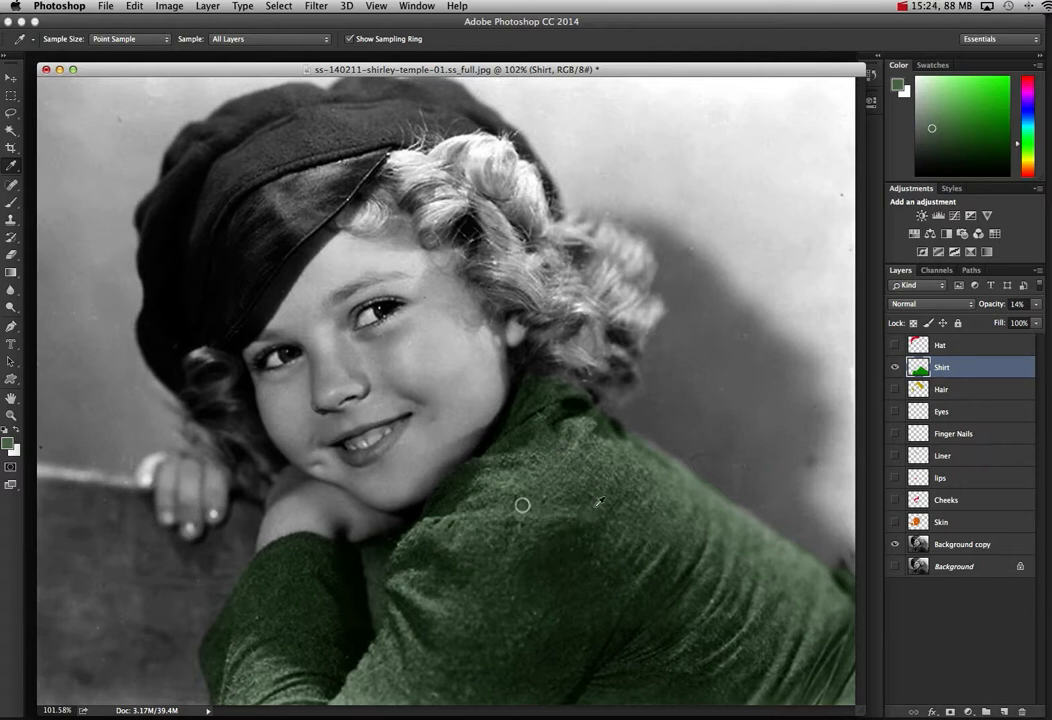
mouse_move(560, 545)
mouse_down()
mouse_move(573, 559)
mouse_move(547, 566)
mouse_move(493, 551)
mouse_up()
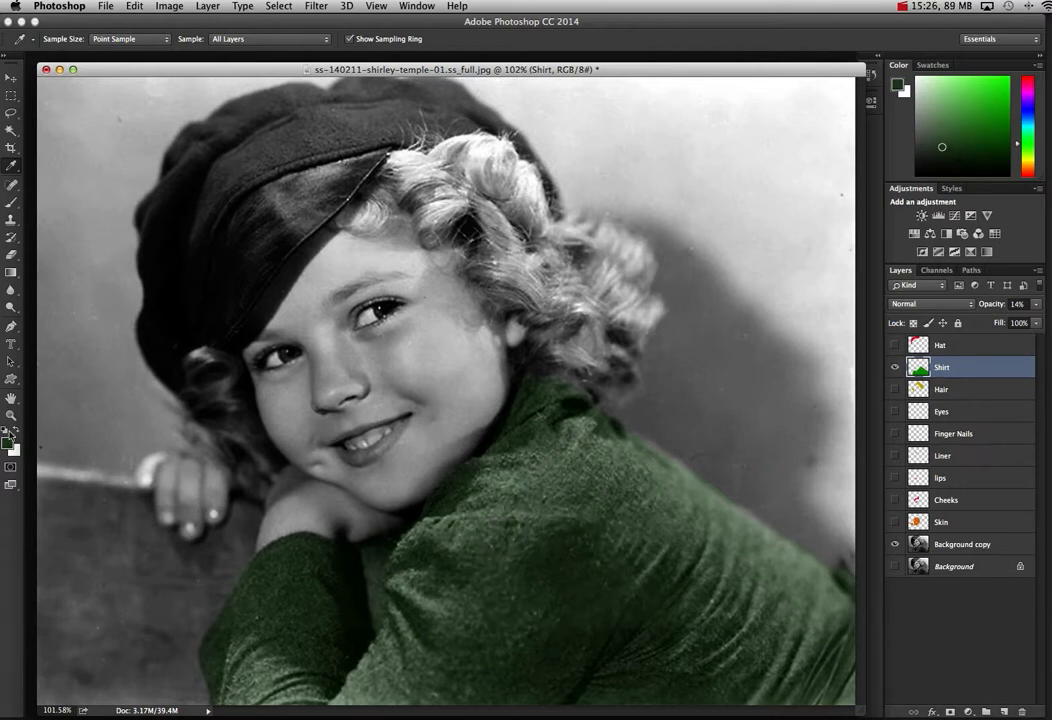
click(588, 506)
click(664, 522)
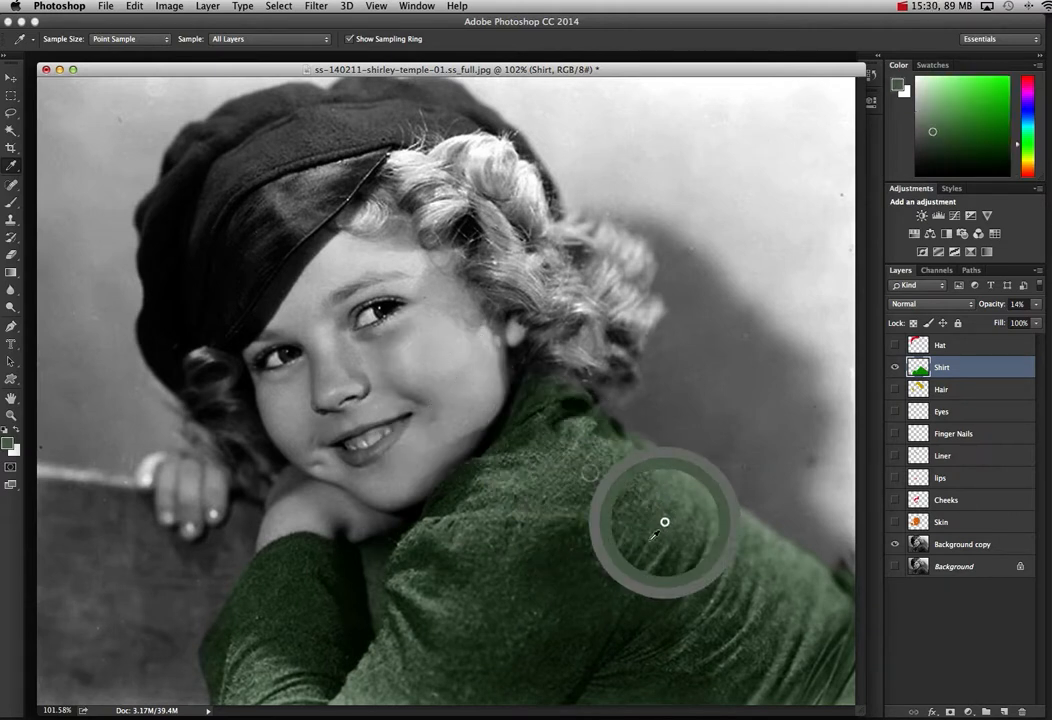
click(595, 551)
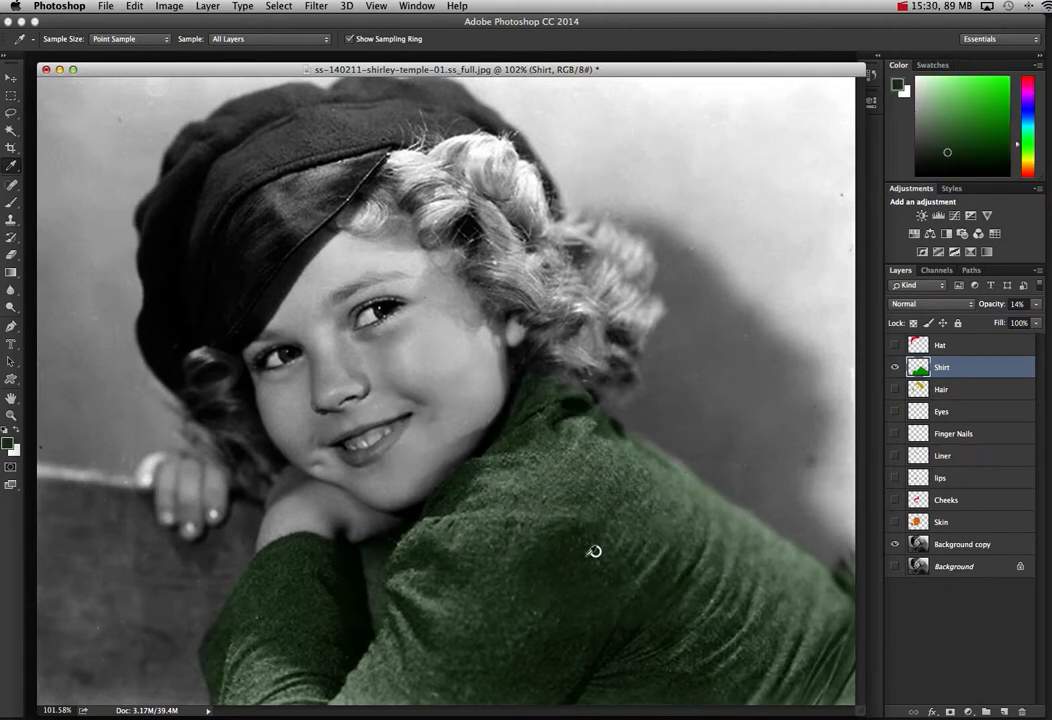
click(897, 545)
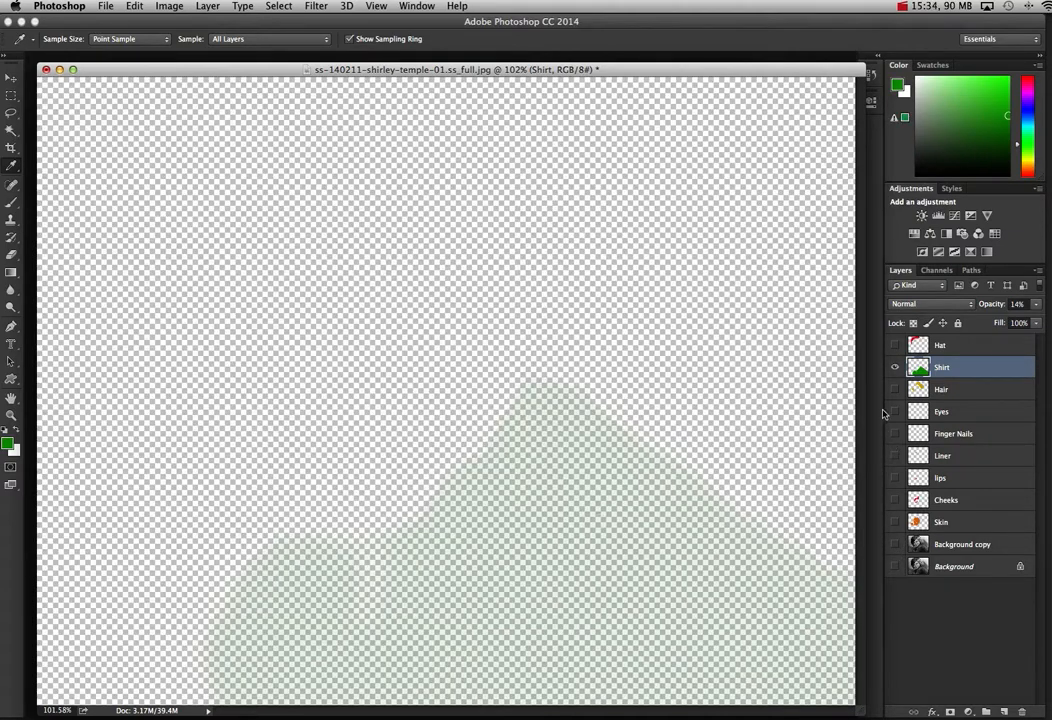
Step: Show all the tint layers and the Background copy again and select the Hat layer
click(894, 345)
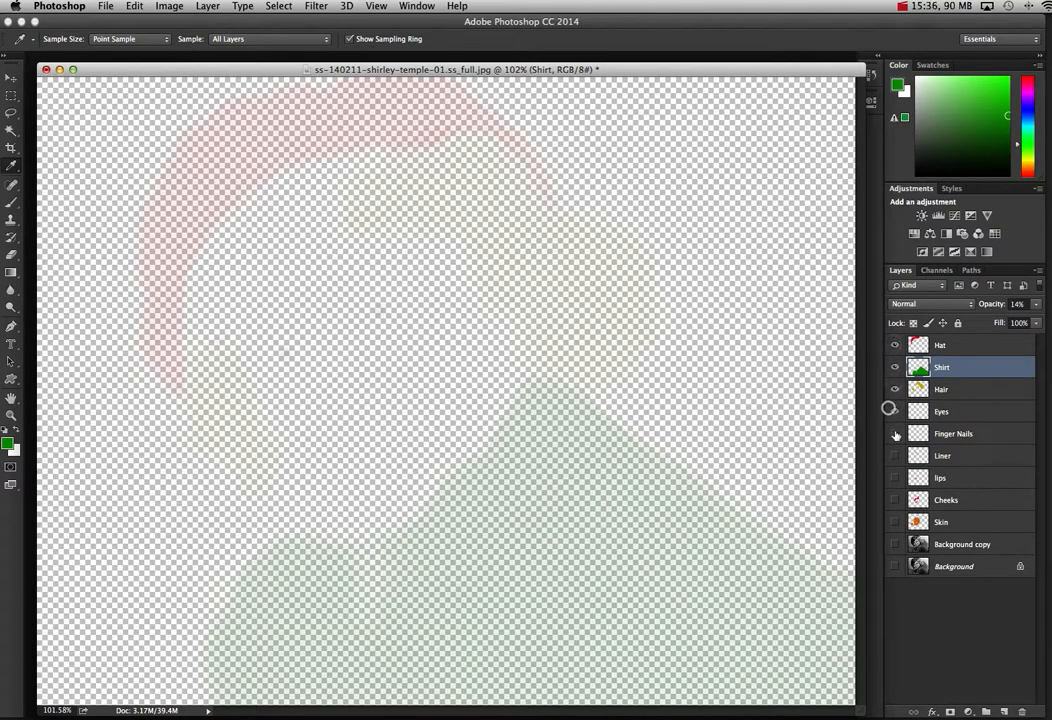
drag(898, 462, 897, 543)
click(963, 346)
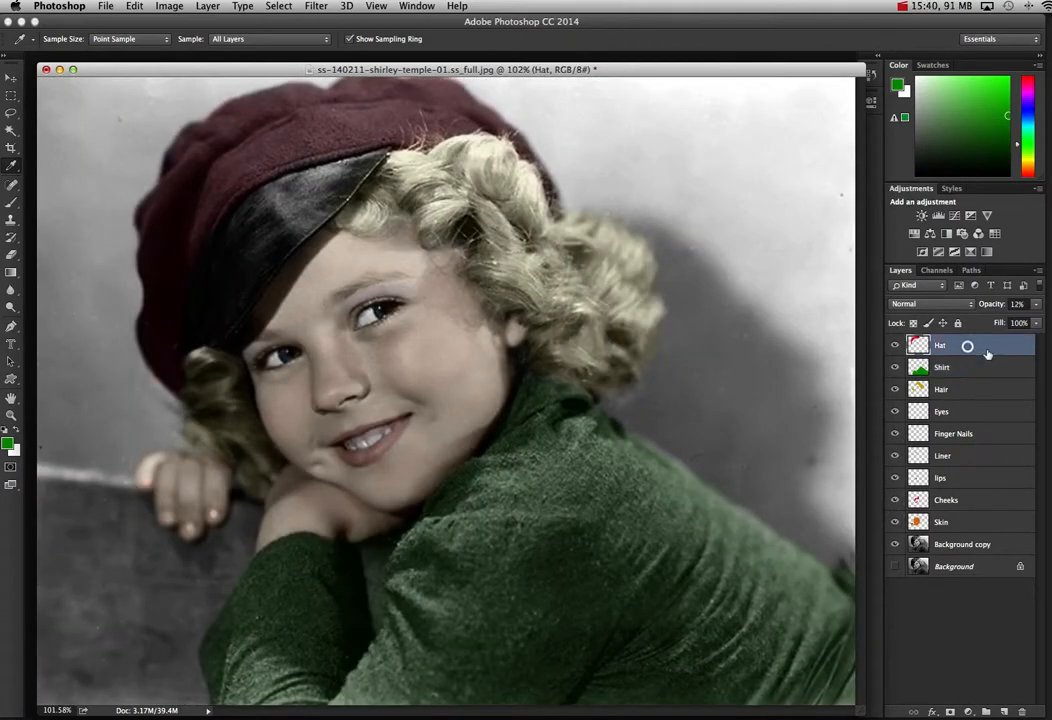
Step: Paint the hat's brim with the sampled green using a 35 px brush and lower the Hat layer's opacity to 11%
click(11, 201)
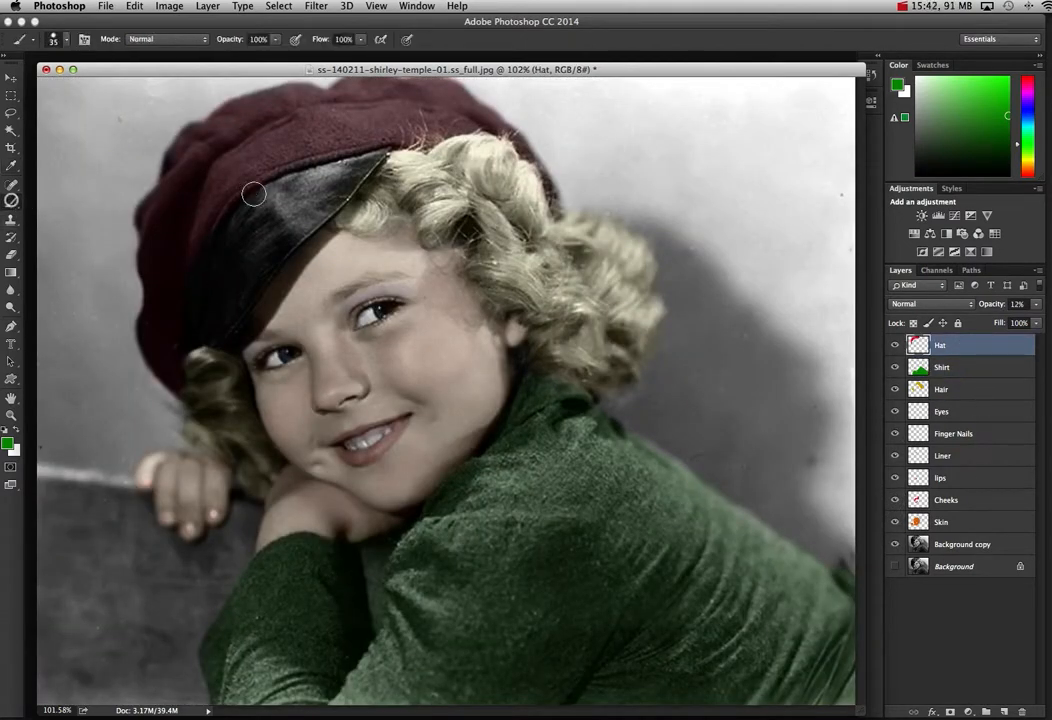
mouse_move(257, 218)
mouse_down()
mouse_move(369, 162)
mouse_move(248, 207)
mouse_move(224, 255)
mouse_move(217, 320)
mouse_move(273, 243)
mouse_move(218, 331)
mouse_move(336, 192)
mouse_move(272, 234)
mouse_move(387, 153)
mouse_move(264, 243)
mouse_move(242, 246)
mouse_move(206, 334)
mouse_move(229, 266)
mouse_move(272, 208)
mouse_move(318, 176)
mouse_up()
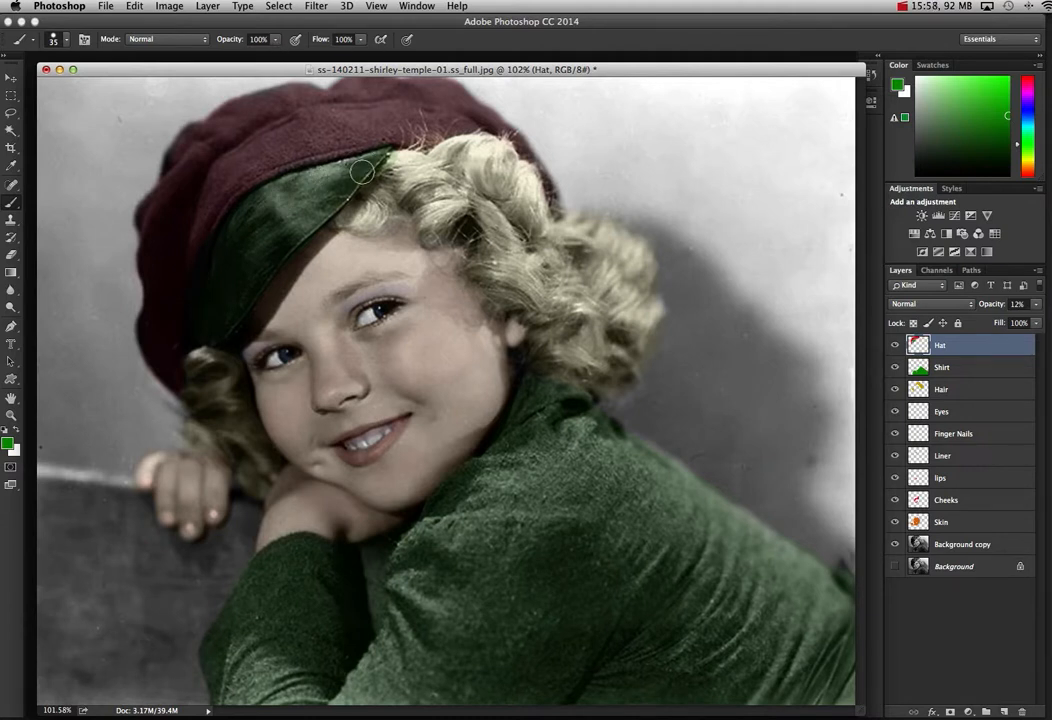
drag(367, 170, 281, 243)
click(1037, 305)
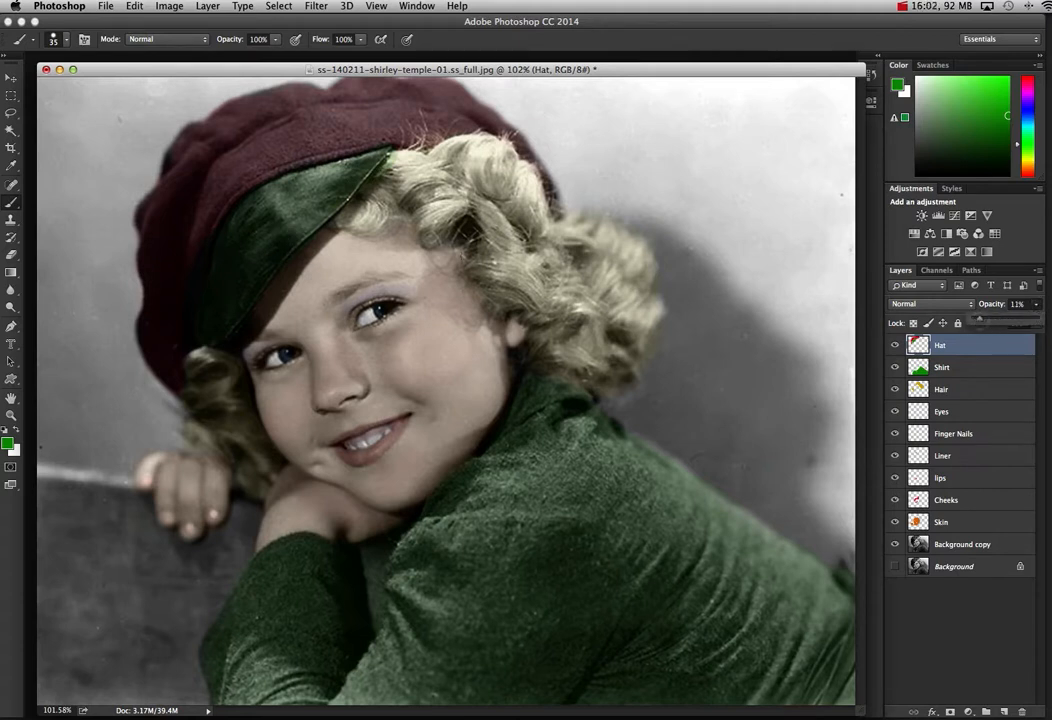
key(e)
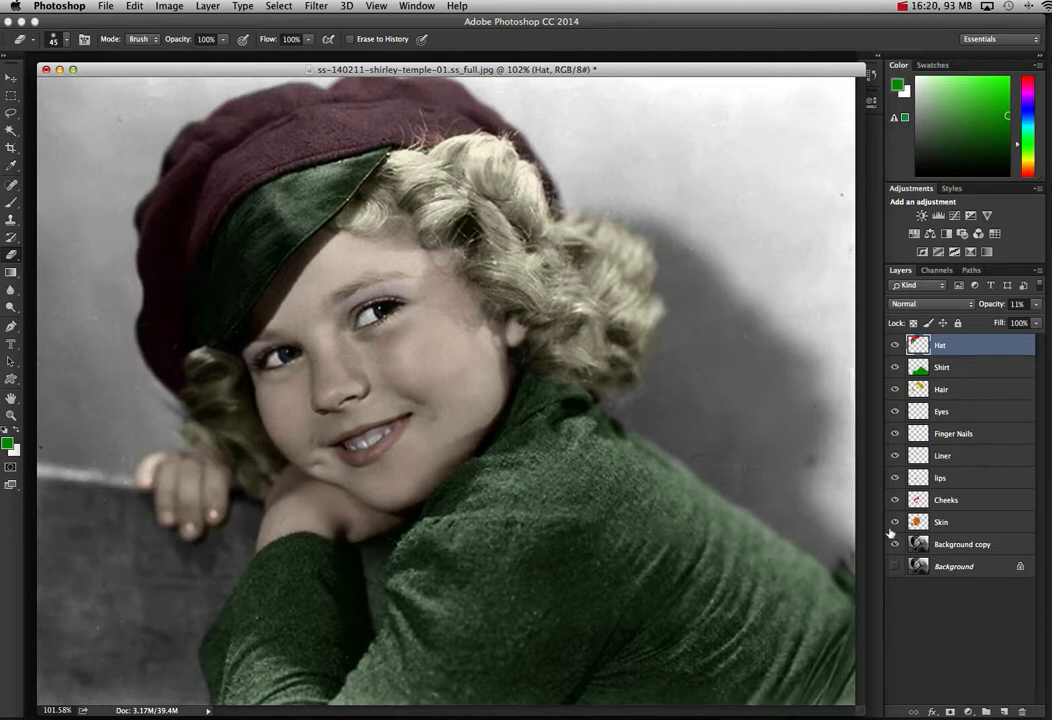
mouse_move(895, 522)
mouse_down()
mouse_move(892, 345)
mouse_move(896, 523)
mouse_up()
click(902, 6)
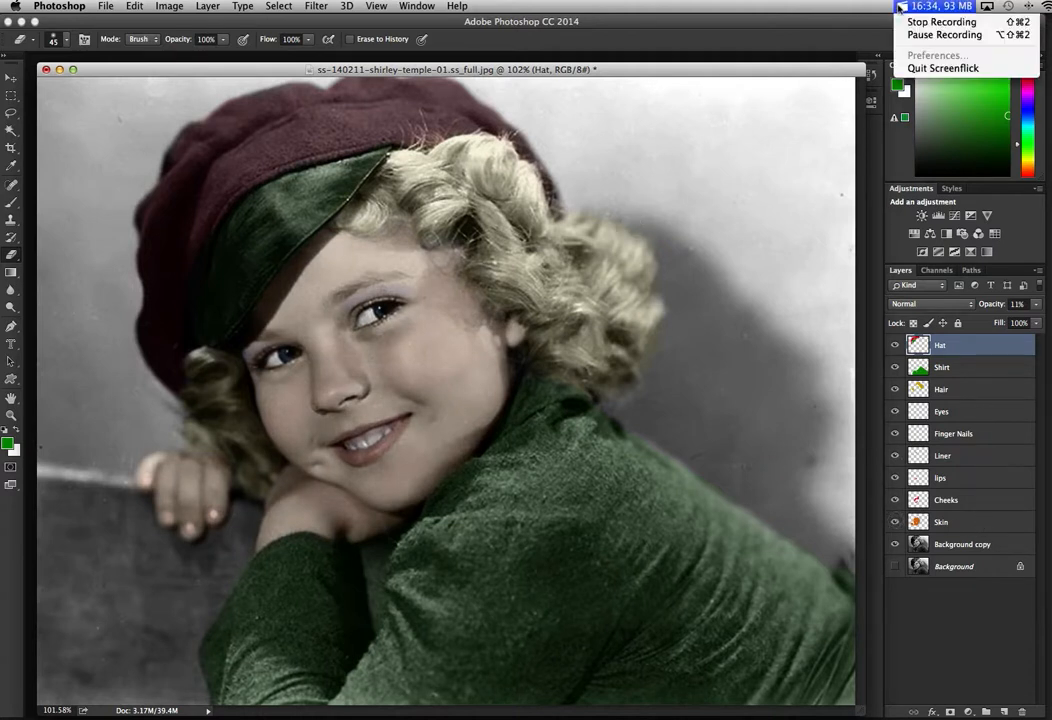